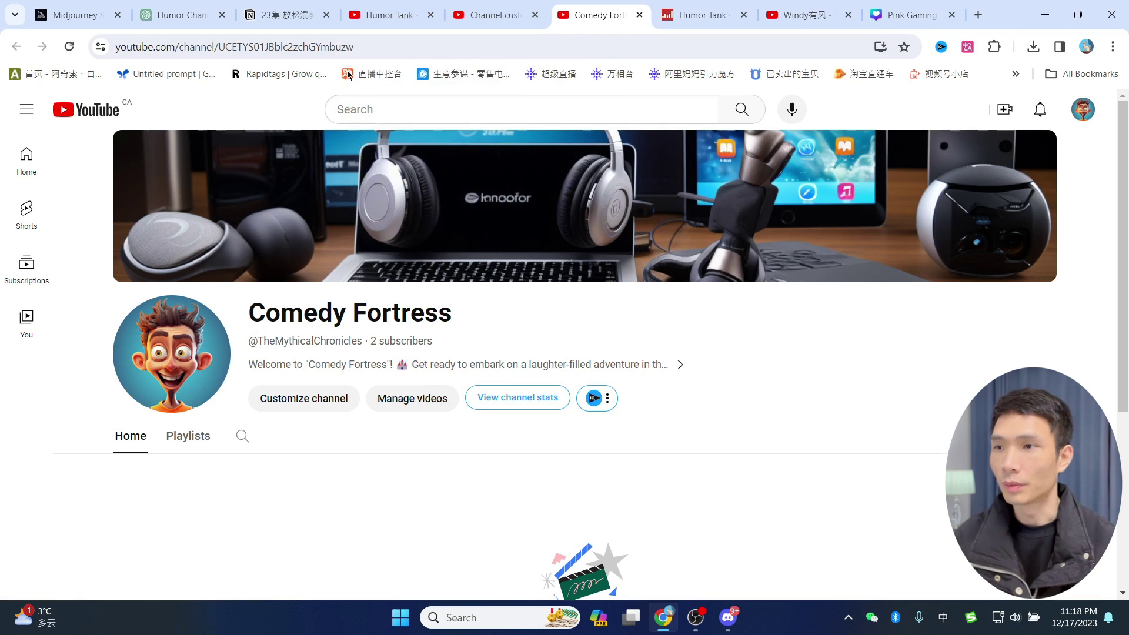
Open Pinterest in a new browser tab and search it for "funny short stories".
{"action": "left_click", "coordinate": [980, 16]}
{"action": "type", "text": "pin"}
{"action": "key", "text": "Return"}
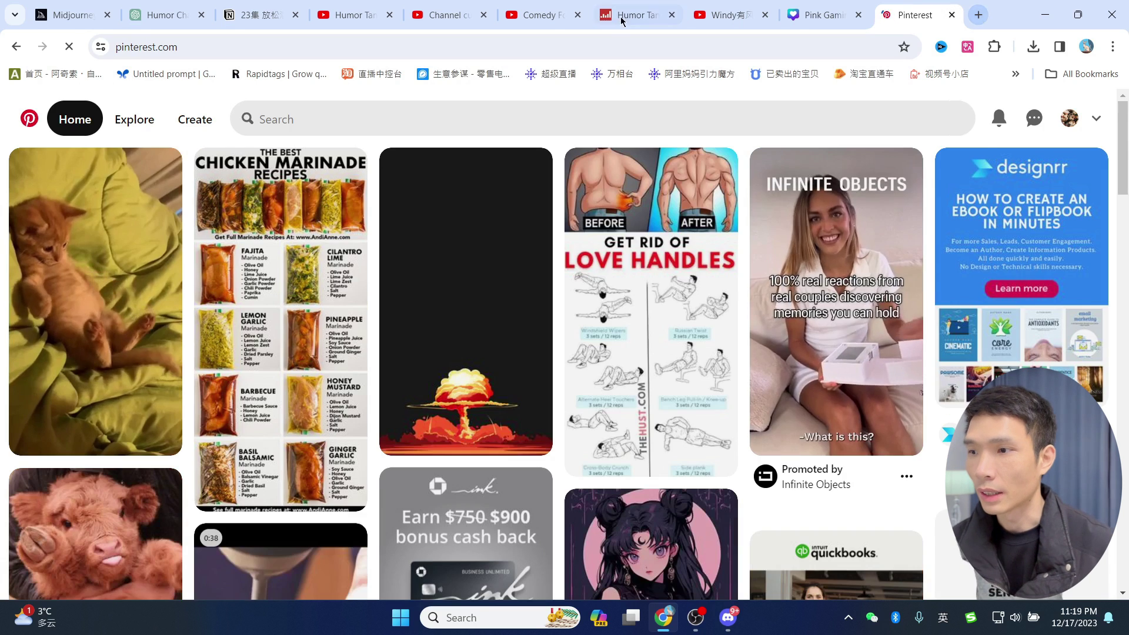
{"action": "left_click", "coordinate": [405, 120]}
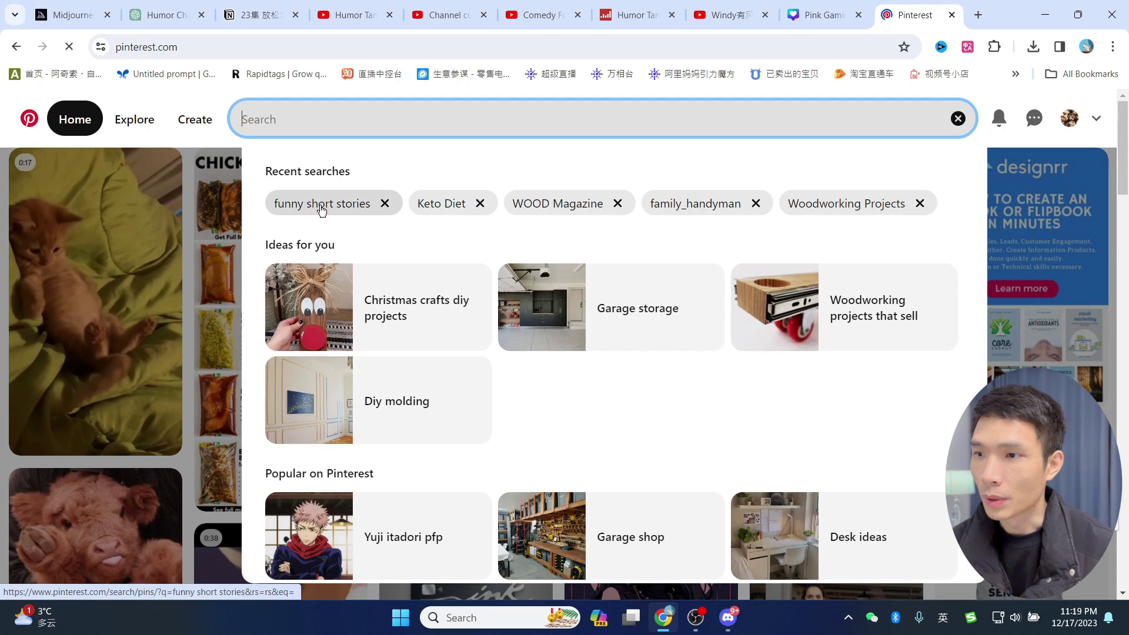
{"action": "left_click", "coordinate": [321, 204]}
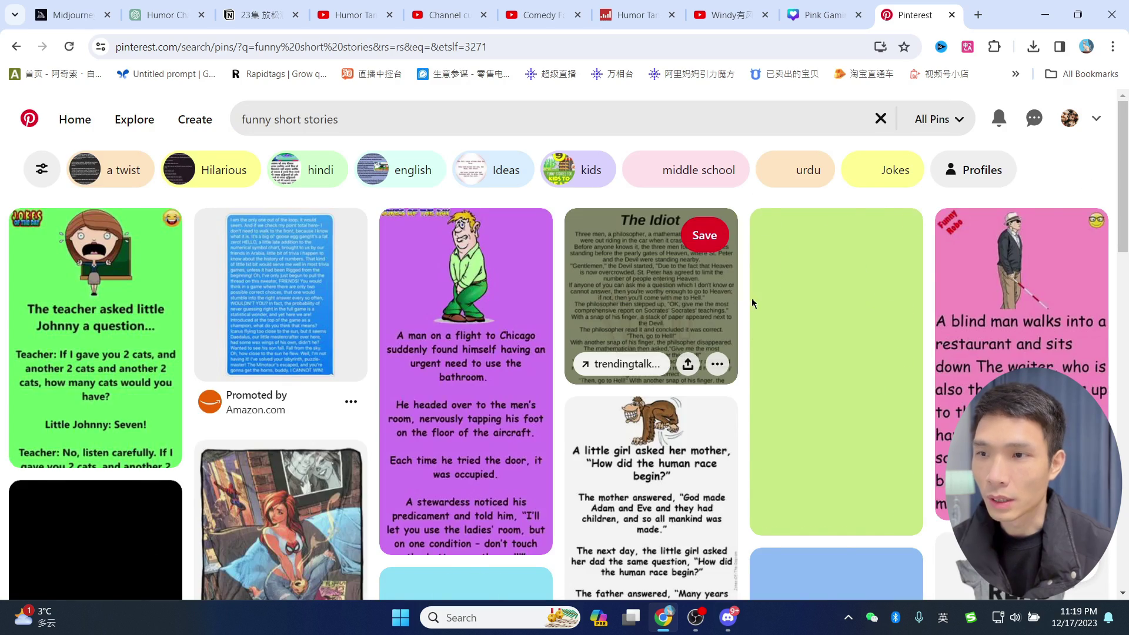
Browse the funny story pins and open the one titled "The F-word" in its own tab.
{"action": "scroll", "coordinate": [591, 365], "scroll_direction": "down", "scroll_amount": 6}
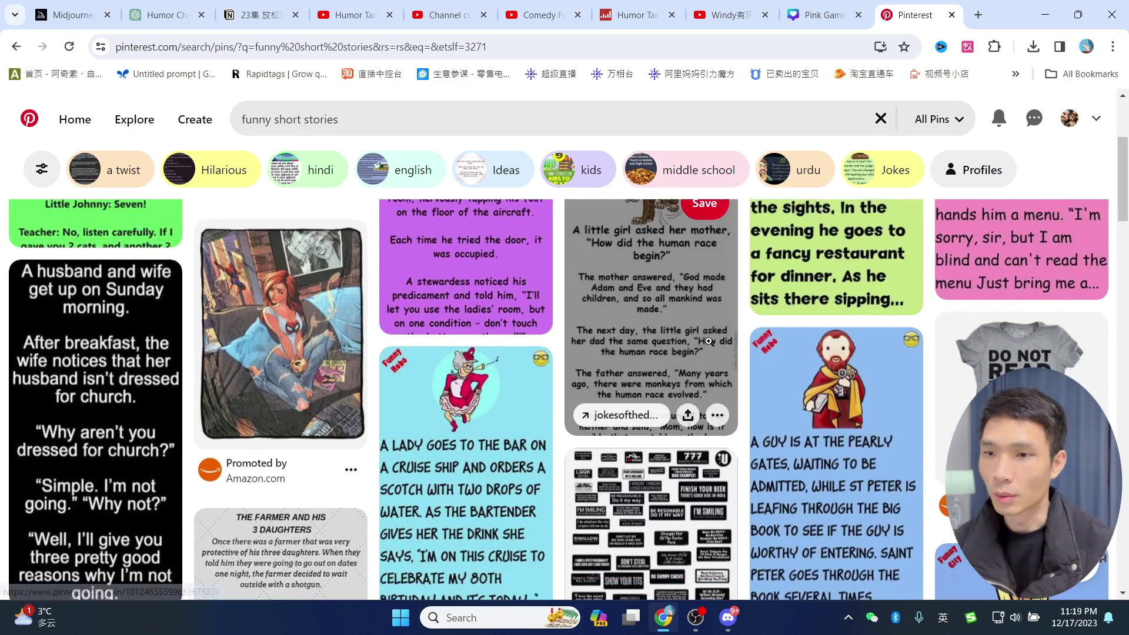
{"action": "scroll", "coordinate": [591, 364], "scroll_direction": "down", "scroll_amount": 10}
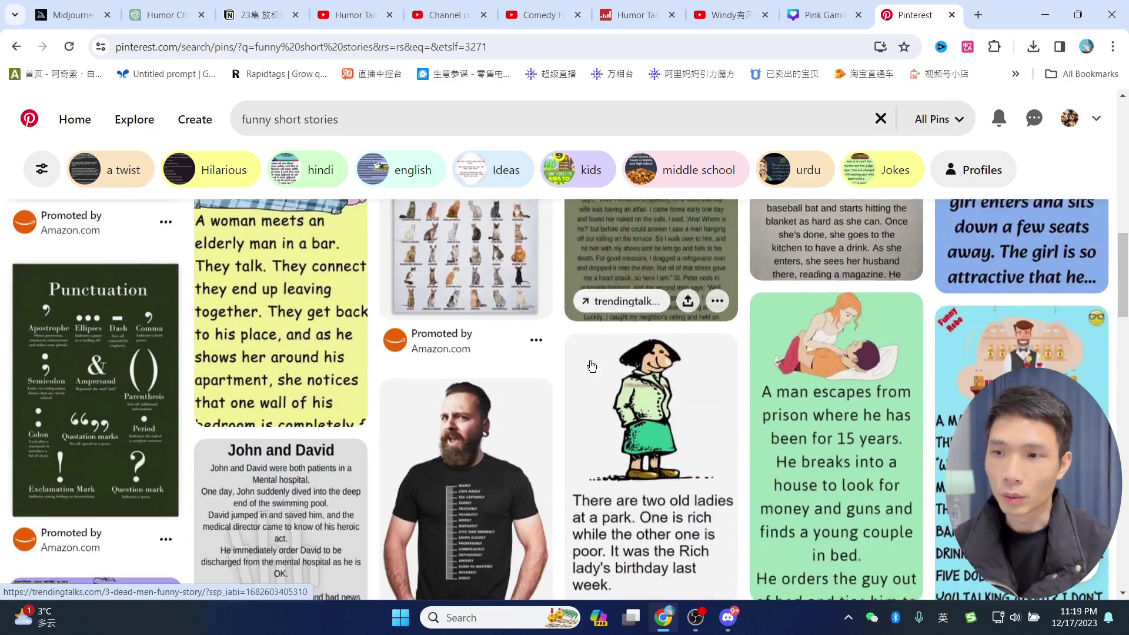
{"action": "scroll", "coordinate": [590, 359], "scroll_direction": "down", "scroll_amount": 20}
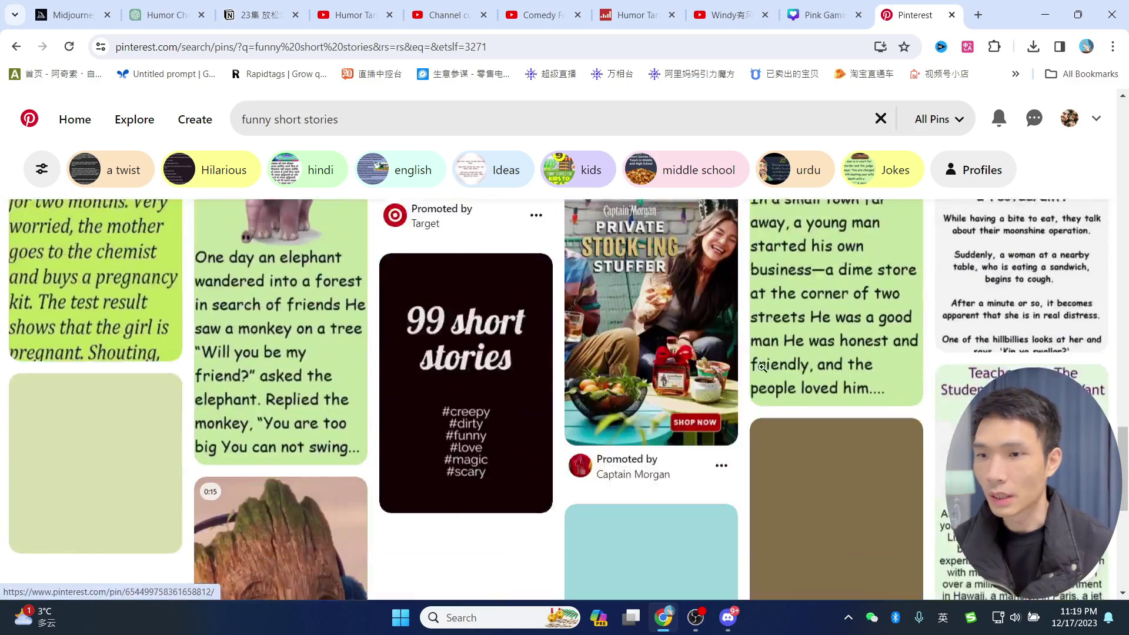
{"action": "scroll", "coordinate": [769, 367], "scroll_direction": "up", "scroll_amount": 3}
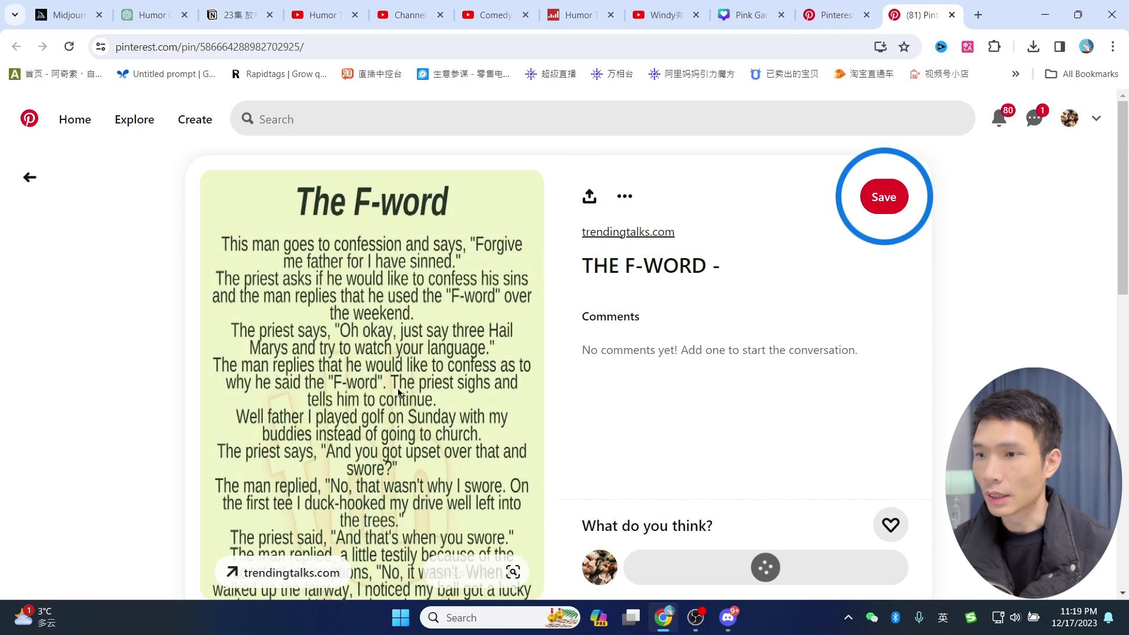
Copy all the recognised text of the F-word story image in the WeChat image viewer and close the viewer.
{"action": "scroll", "coordinate": [398, 393], "scroll_direction": "down", "scroll_amount": 1}
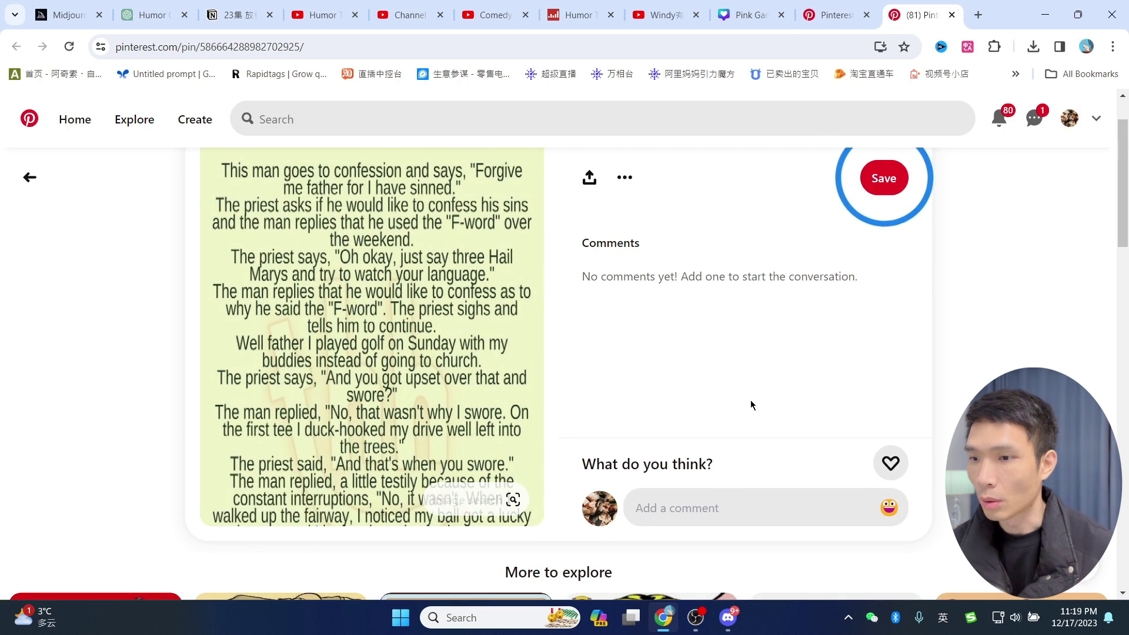
{"action": "scroll", "coordinate": [776, 368], "scroll_direction": "up", "scroll_amount": 1}
{"action": "scroll", "coordinate": [776, 368], "scroll_direction": "down", "scroll_amount": 1}
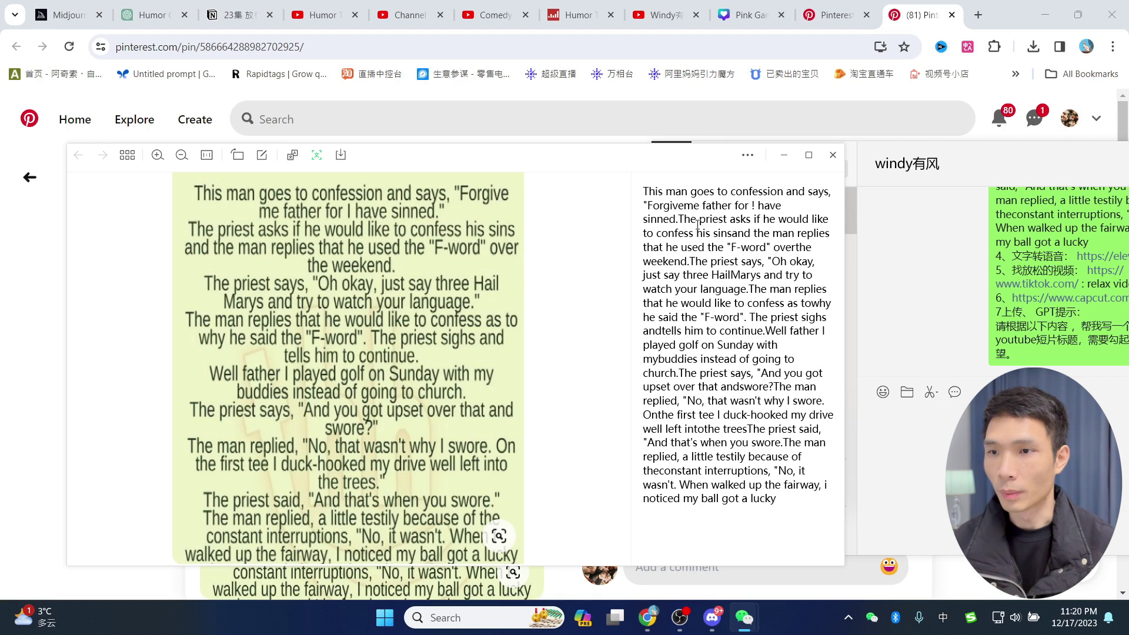
{"action": "left_click_drag", "start_coordinate": [644, 187], "coordinate": [784, 509]}
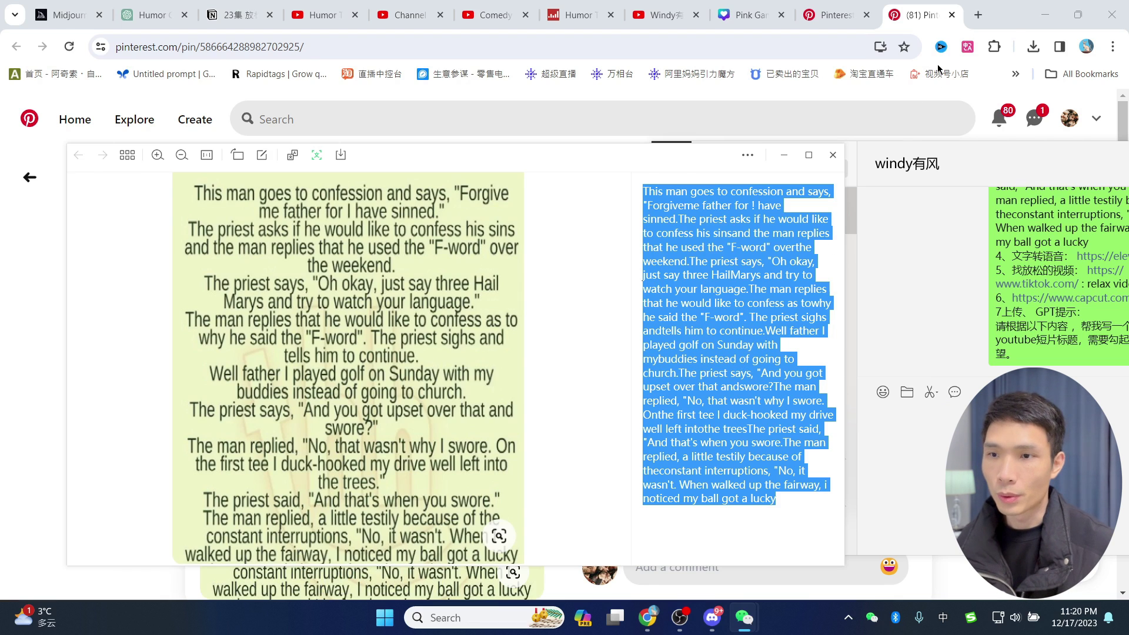
{"action": "key", "text": "Escape"}
Open elevenlabs.io in a new browser tab.
{"action": "left_click", "coordinate": [979, 16]}
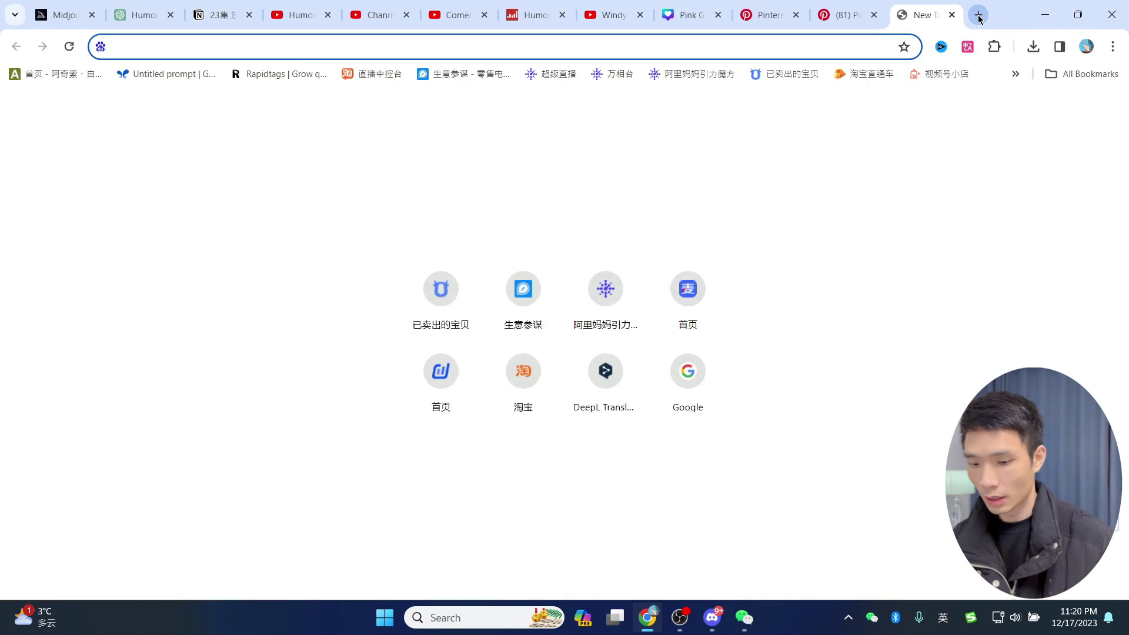
{"action": "type", "text": "el"}
{"action": "key", "text": "BackSpace"}
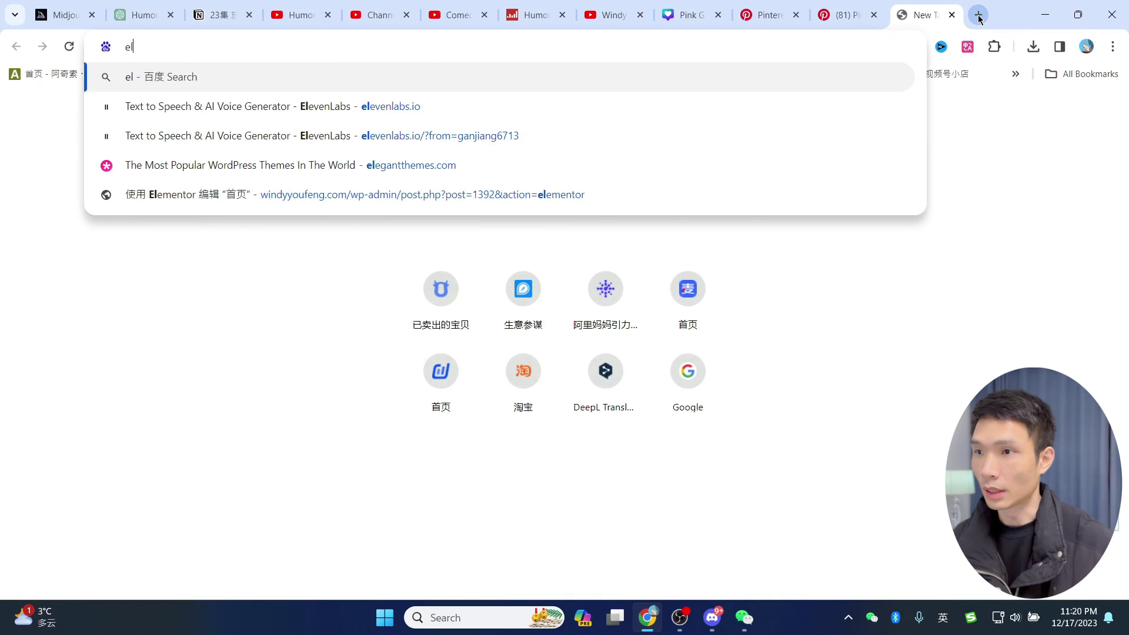
{"action": "type", "text": "evenlabs.io"}
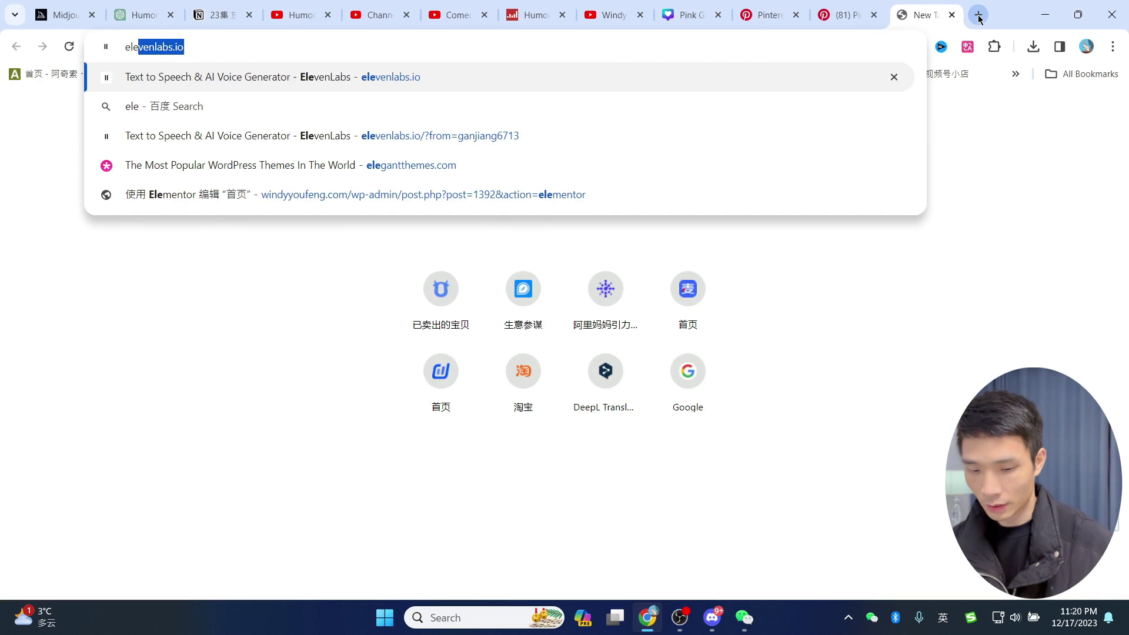
{"action": "key", "text": "Return"}
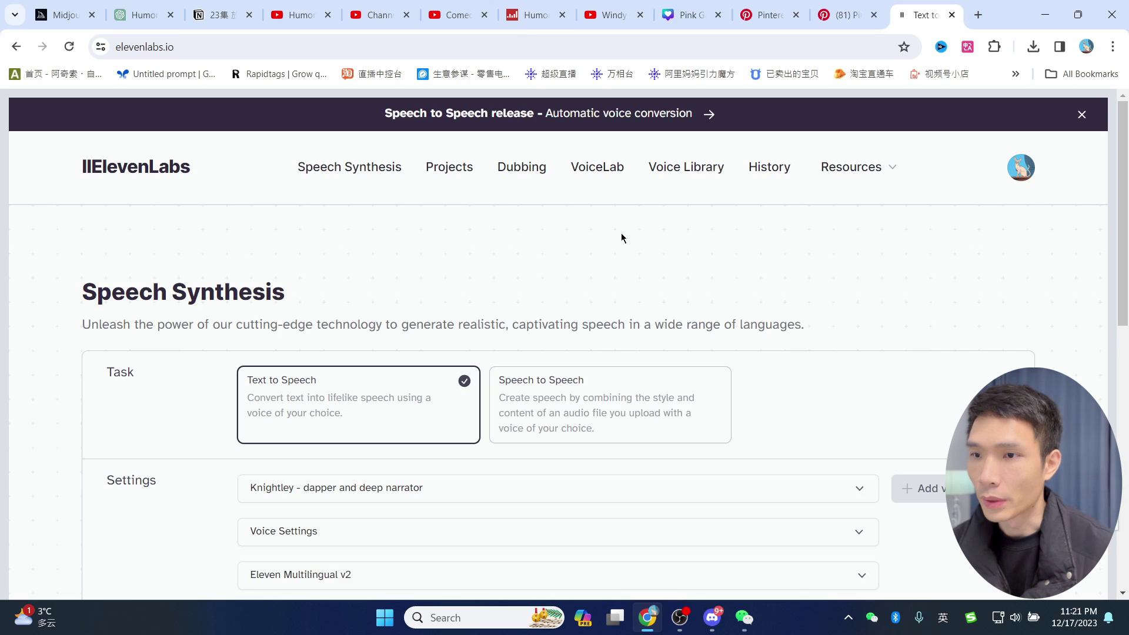
{"action": "scroll", "coordinate": [623, 238], "scroll_direction": "down", "scroll_amount": 1}
{"action": "scroll", "coordinate": [625, 236], "scroll_direction": "up", "scroll_amount": 1}
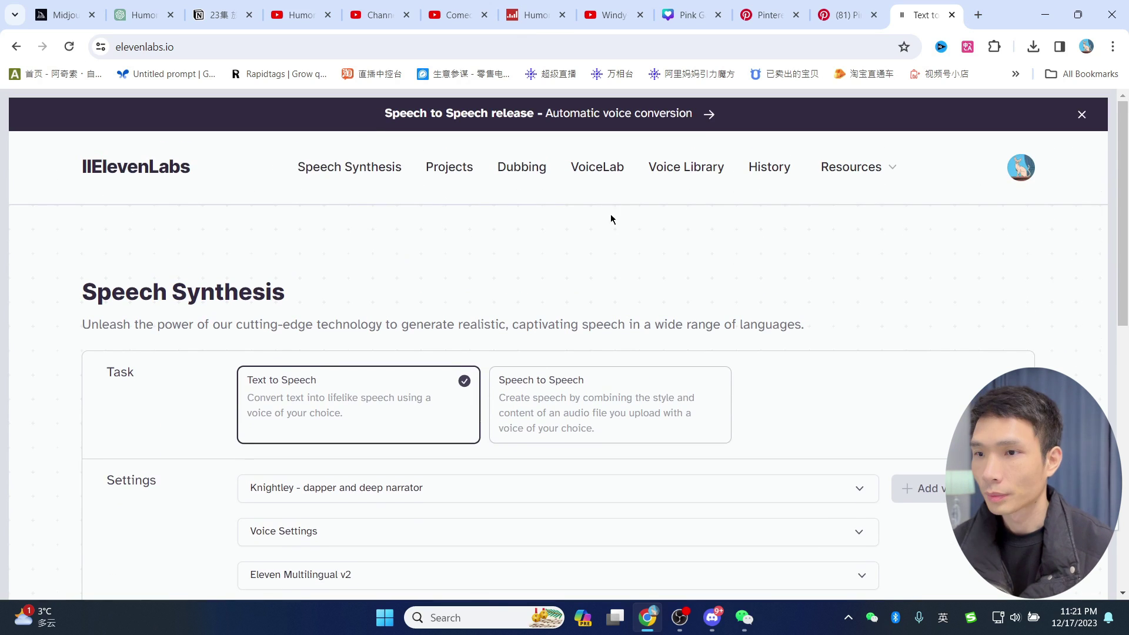
Open the Voice Library and look through its sort options and the age and gender filters.
{"action": "left_click", "coordinate": [599, 168]}
{"action": "left_click", "coordinate": [684, 169]}
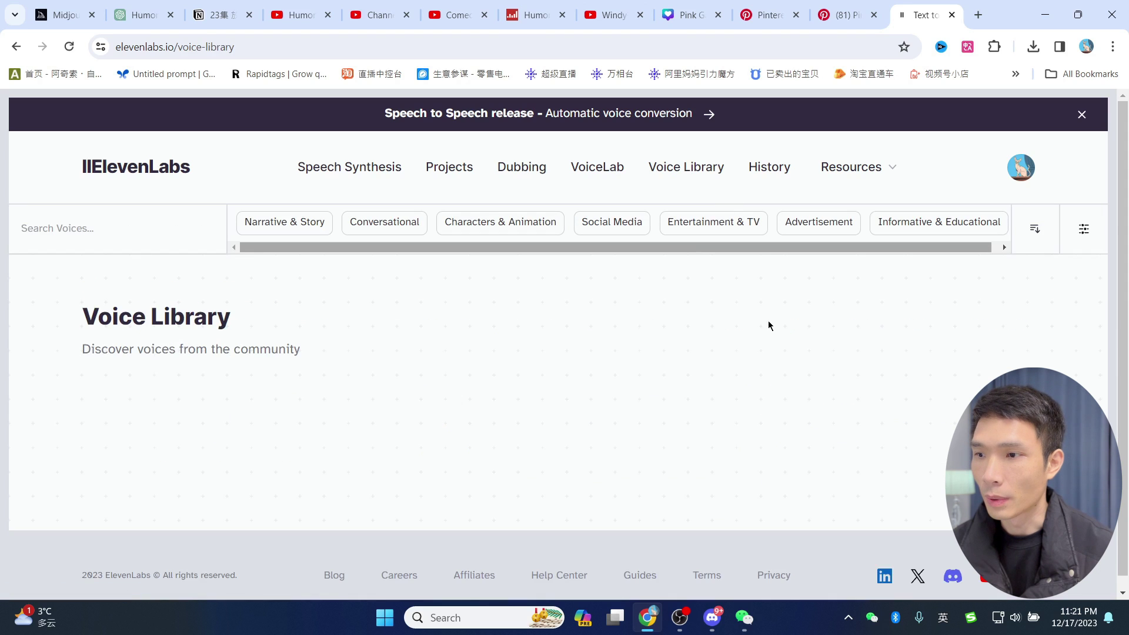
{"action": "left_click", "coordinate": [1033, 235]}
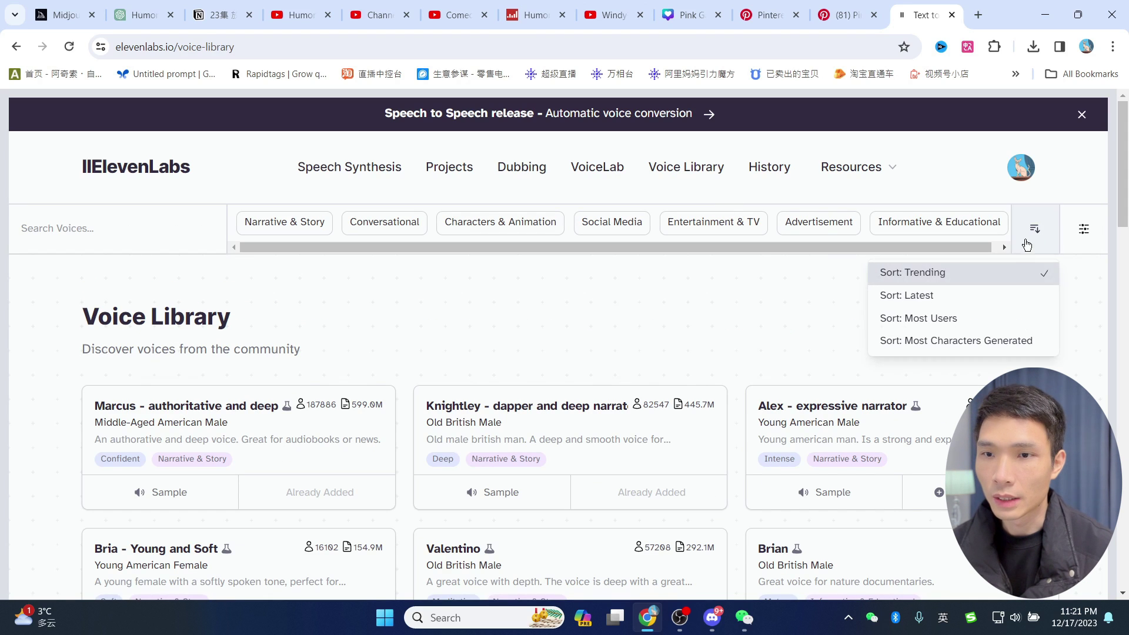
{"action": "left_click", "coordinate": [1083, 230]}
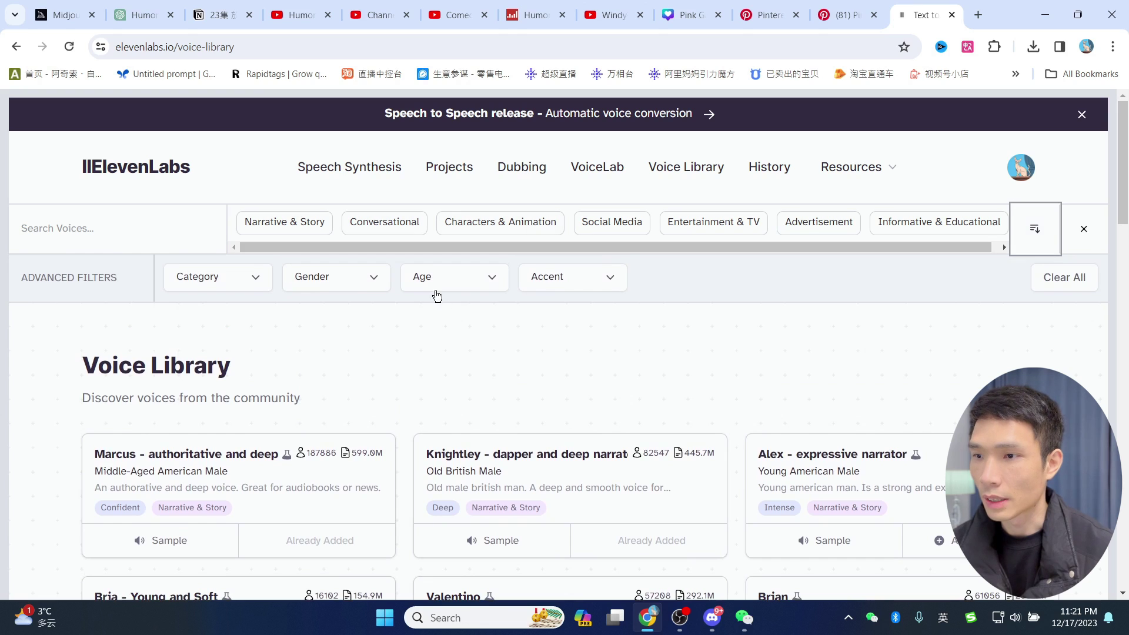
{"action": "left_click", "coordinate": [437, 282]}
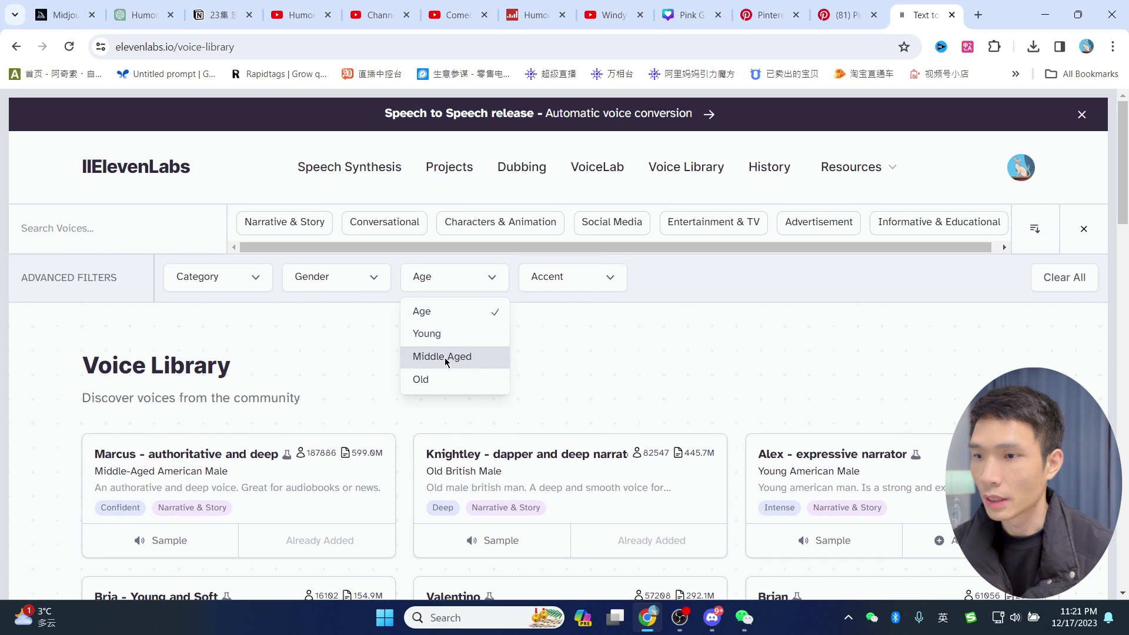
{"action": "left_click", "coordinate": [347, 277]}
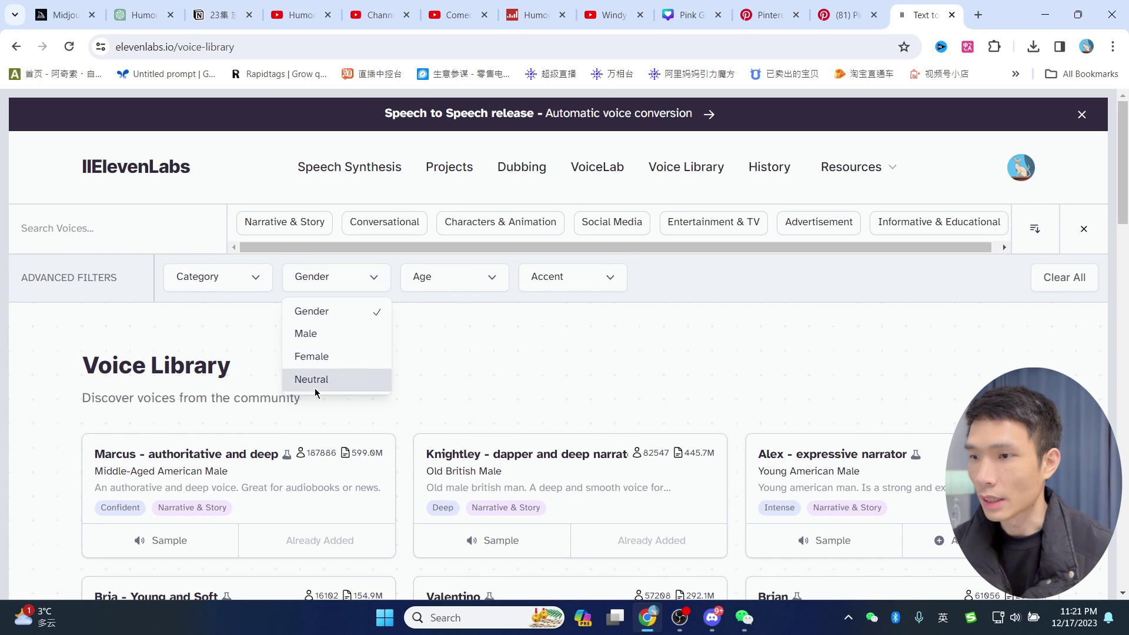
{"action": "left_click", "coordinate": [413, 246]}
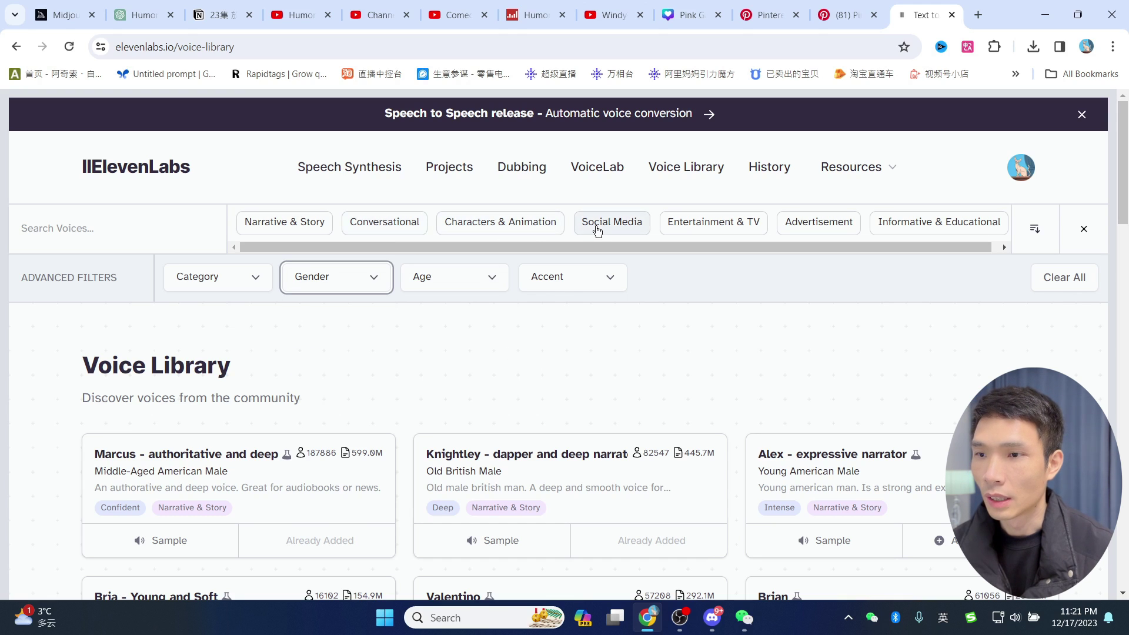
Play the sample of the voice "Marcus - authoritative and deep" in the Voice Library.
{"action": "scroll", "coordinate": [513, 333], "scroll_direction": "down", "scroll_amount": 1}
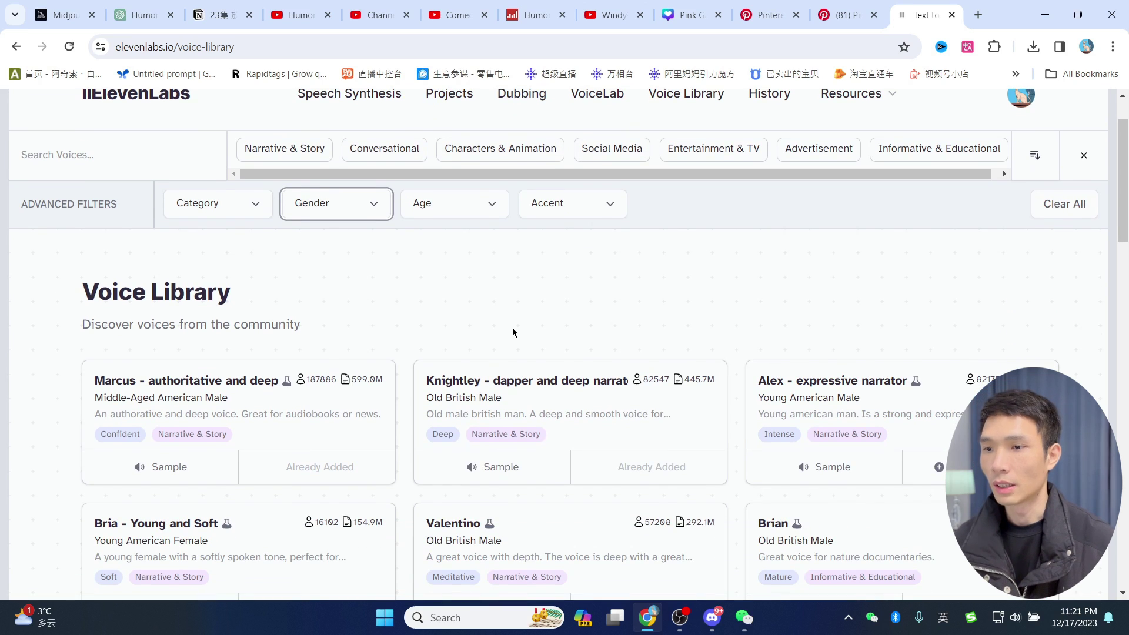
{"action": "left_click", "coordinate": [146, 474]}
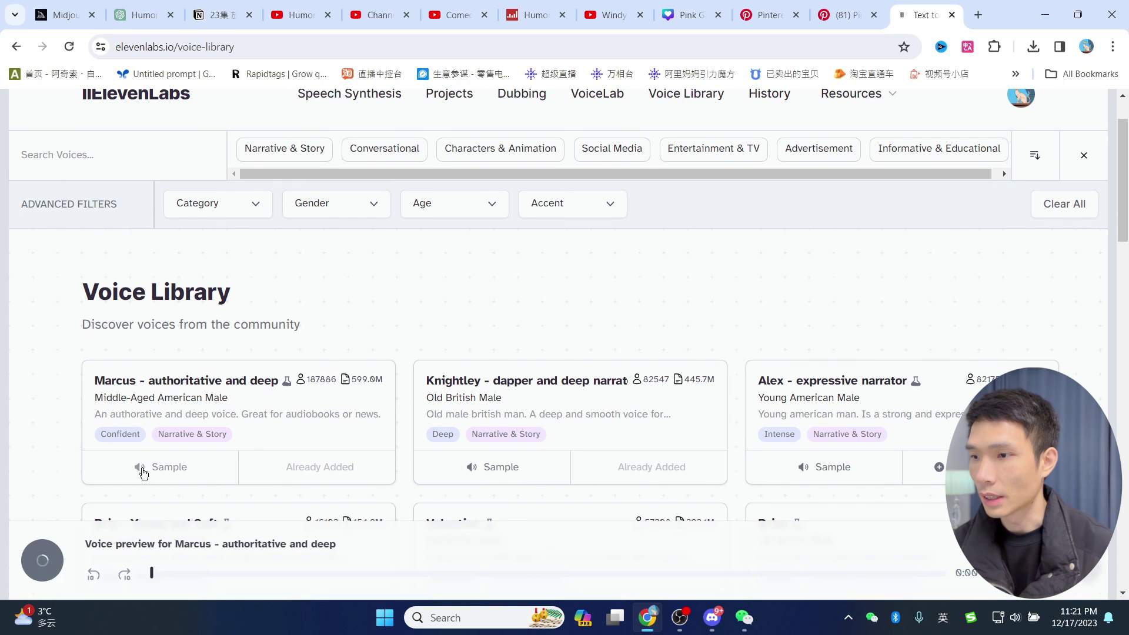
{"action": "scroll", "coordinate": [596, 318], "scroll_direction": "up", "scroll_amount": 1}
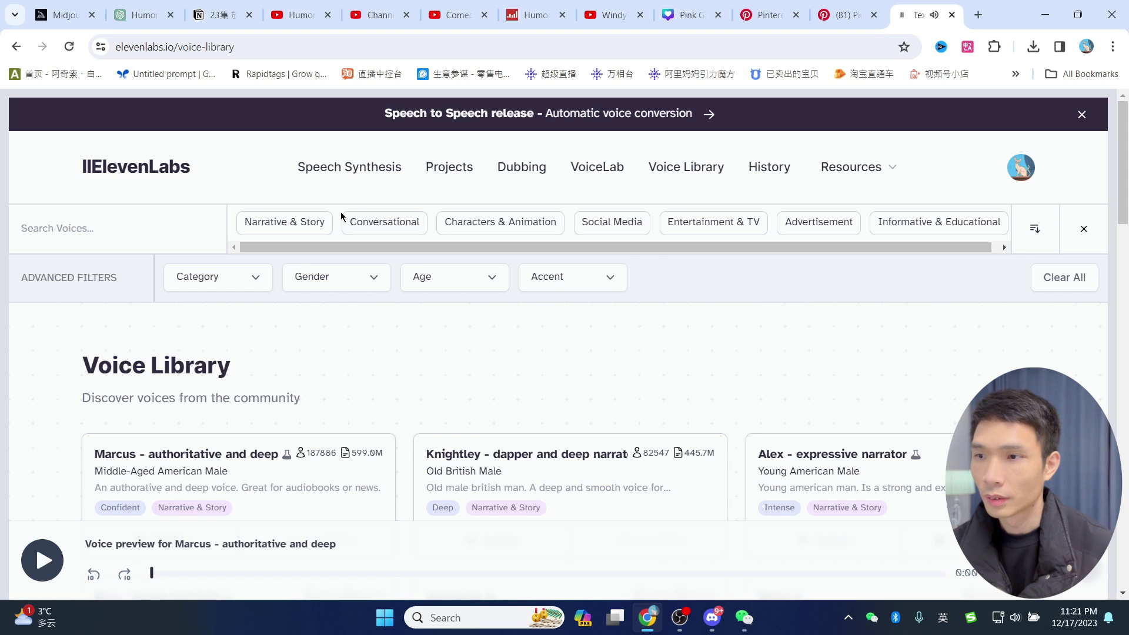
Replace the existing text in Speech Synthesis with the copied confession story and end it with a period.
{"action": "left_click", "coordinate": [340, 169]}
{"action": "scroll", "coordinate": [861, 400], "scroll_direction": "down", "scroll_amount": 5}
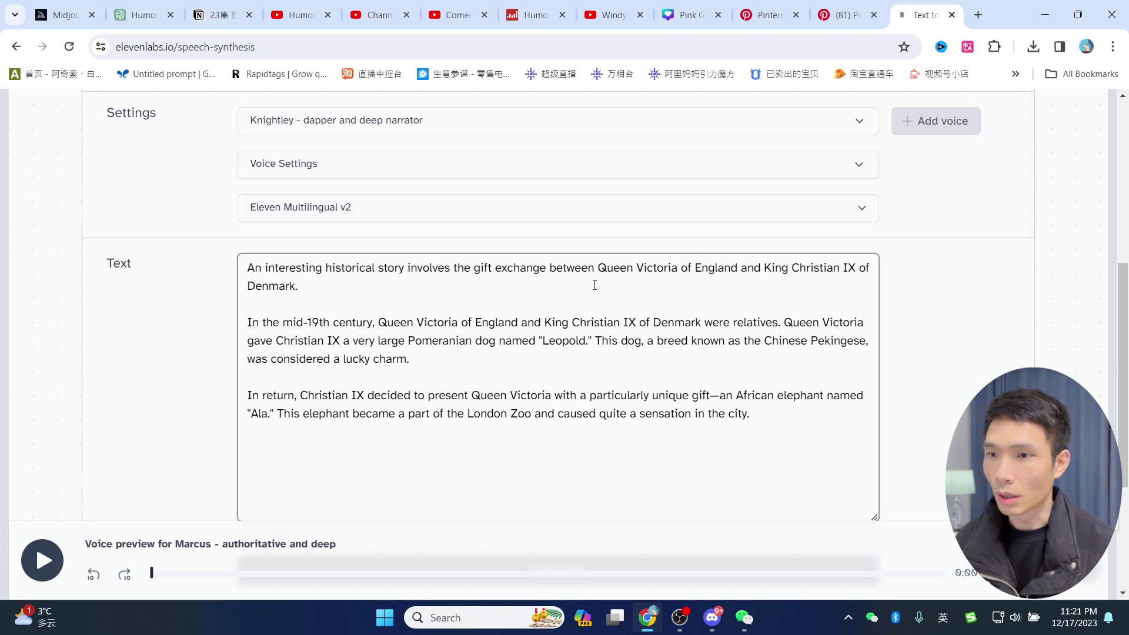
{"action": "key", "text": "ctrl+a"}
{"action": "type", "text": "This man goes to confession and says, \"Forgiveme father for ! have sinned.The priest asks if he would like to confess his sinsand the man replies that he used the \"F-word\" overthe weekend.The priest says, \"Oh okay, just say three HailMarys and try to watch your language.The man replies that he would like to confess as towhy he said the \"F-word\". The priest sighs andtells him to continue.Well father I played golf on Sunday with mybuddies instead of going to church.The priest says, \"And you got upset over that andswore?The man replied, \"No, that wasn't why l swore. Onthe first tee I duck-hooked my drive well left intothe treesThe priest said, \"And that's when you swore.The man replied, a little testily because of theconstant interruptions, \"No, it wasn't. When walked up the fairway, i noticed my ball got a lucky"}
Preview the Adam voice and select it for the speech.
{"action": "scroll", "coordinate": [692, 334], "scroll_direction": "up", "scroll_amount": 1}
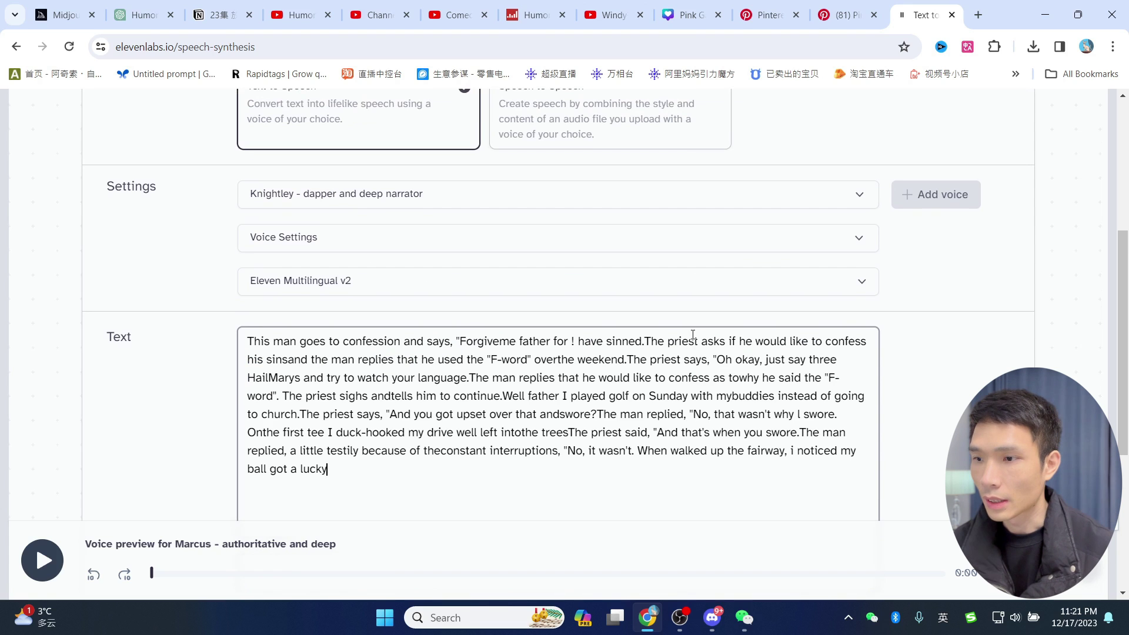
{"action": "left_click", "coordinate": [327, 196]}
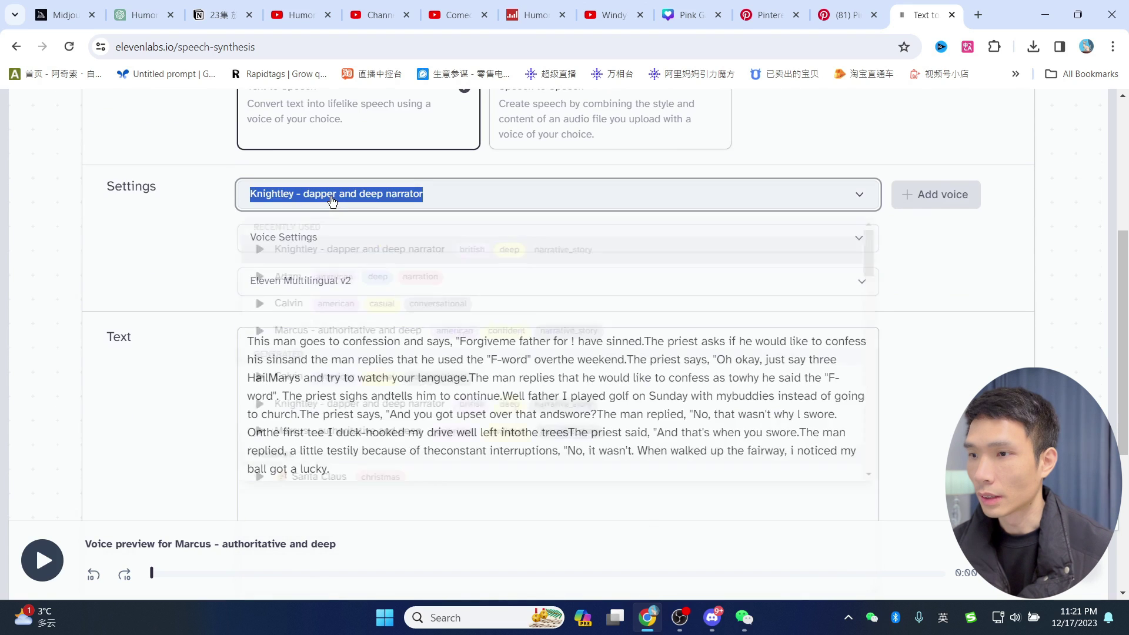
{"action": "left_click", "coordinate": [259, 281]}
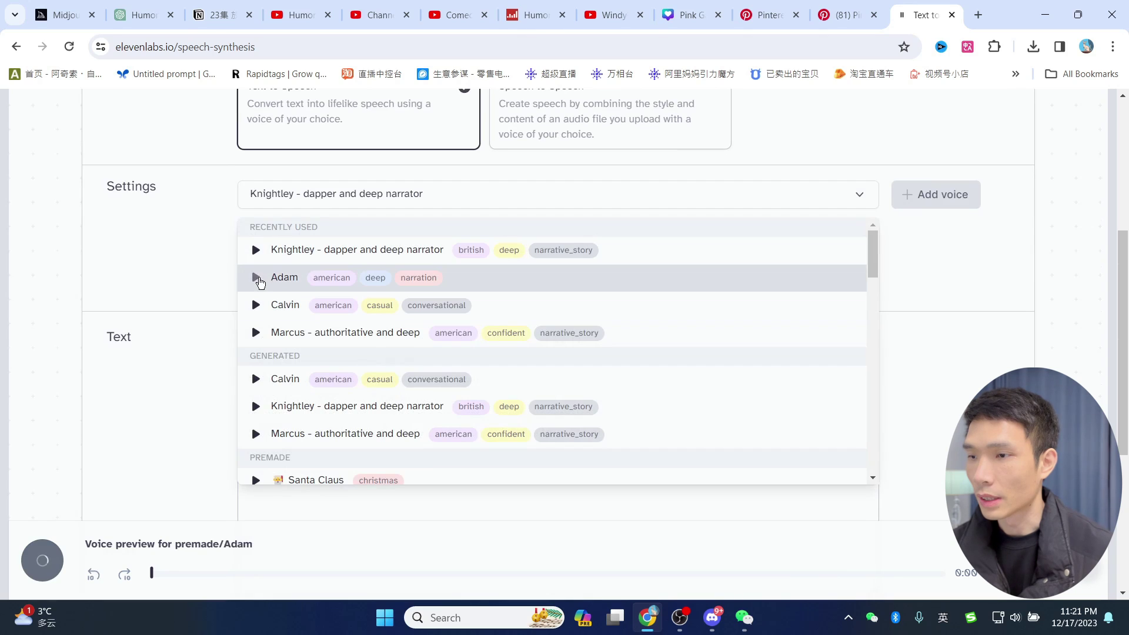
{"action": "left_click", "coordinate": [260, 289]}
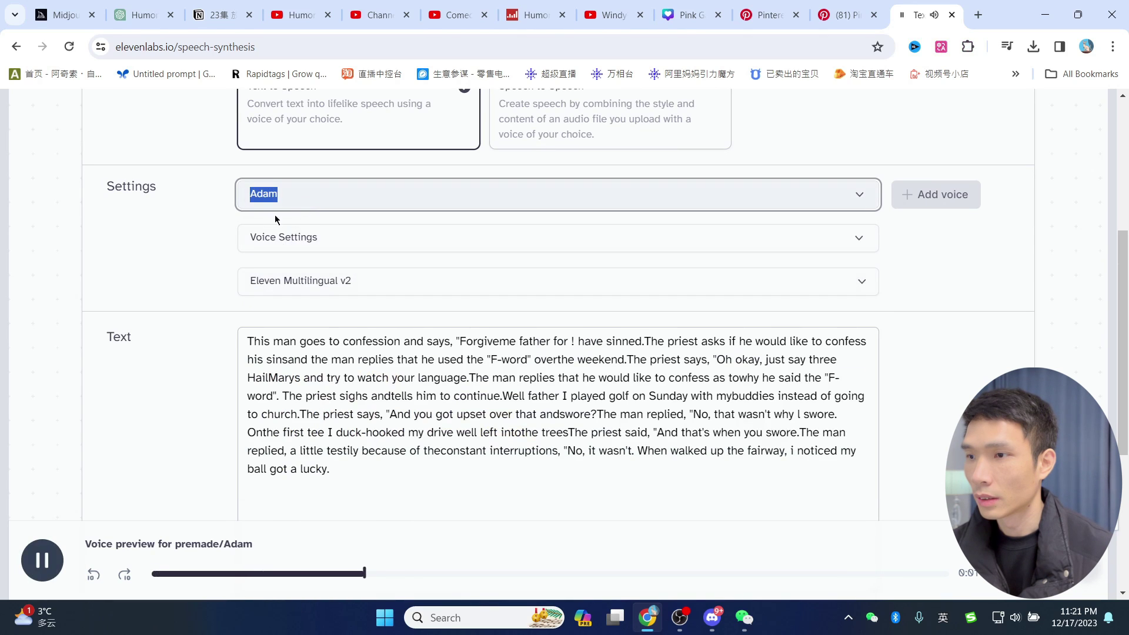
Select the voice "Knightley - dapper and deep narrator" and play its preview.
{"action": "left_click", "coordinate": [343, 197]}
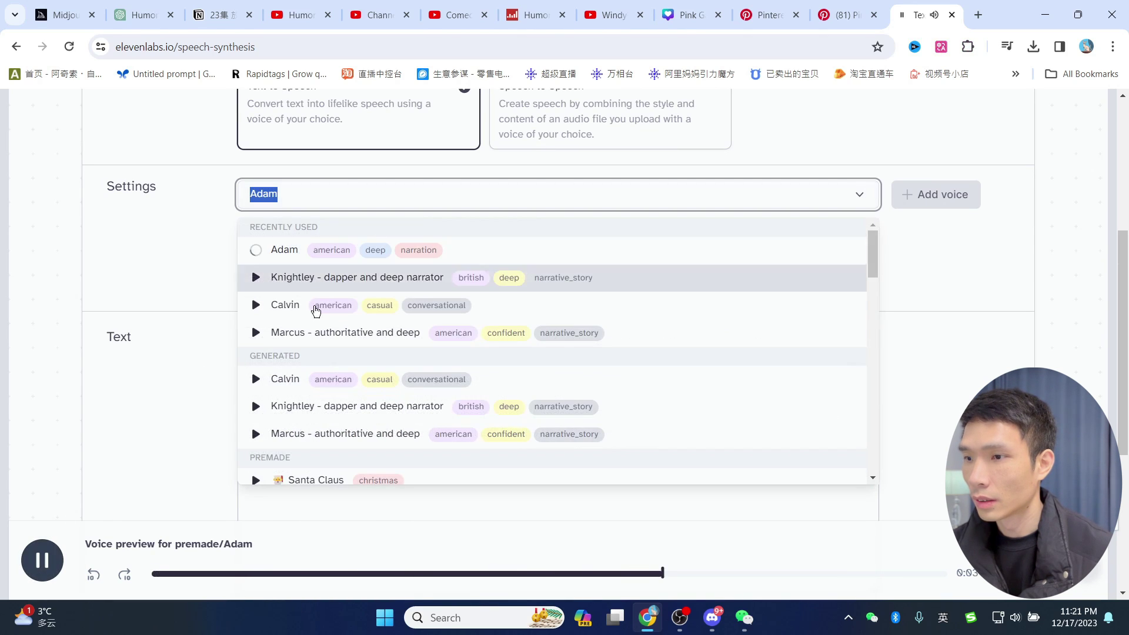
{"action": "left_click", "coordinate": [290, 278]}
{"action": "left_click", "coordinate": [306, 196]}
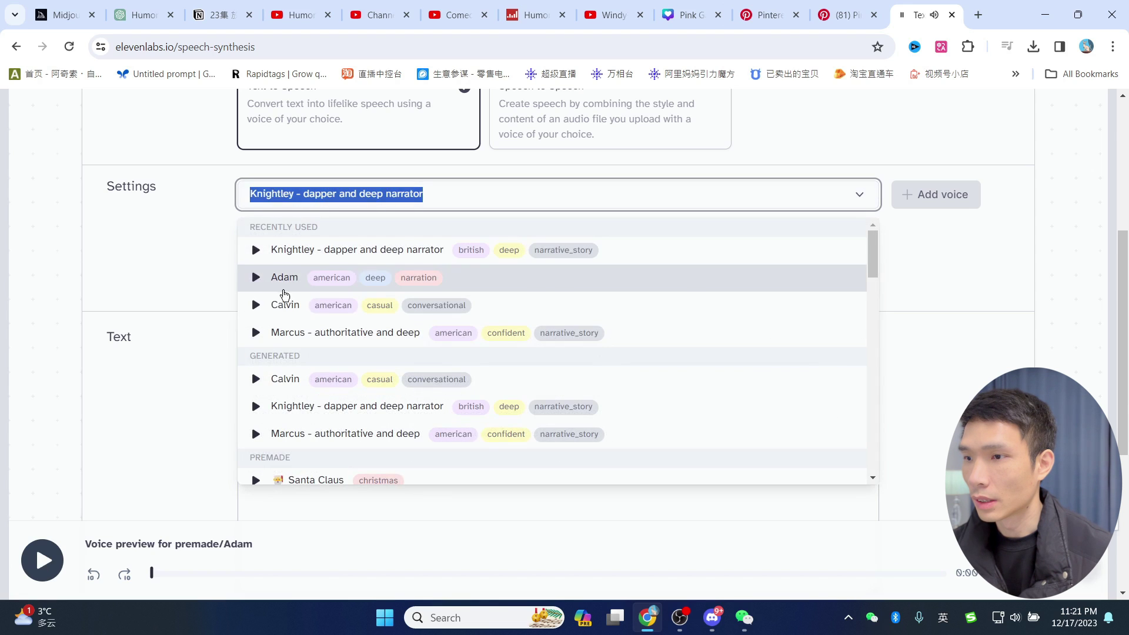
{"action": "left_click", "coordinate": [256, 249]}
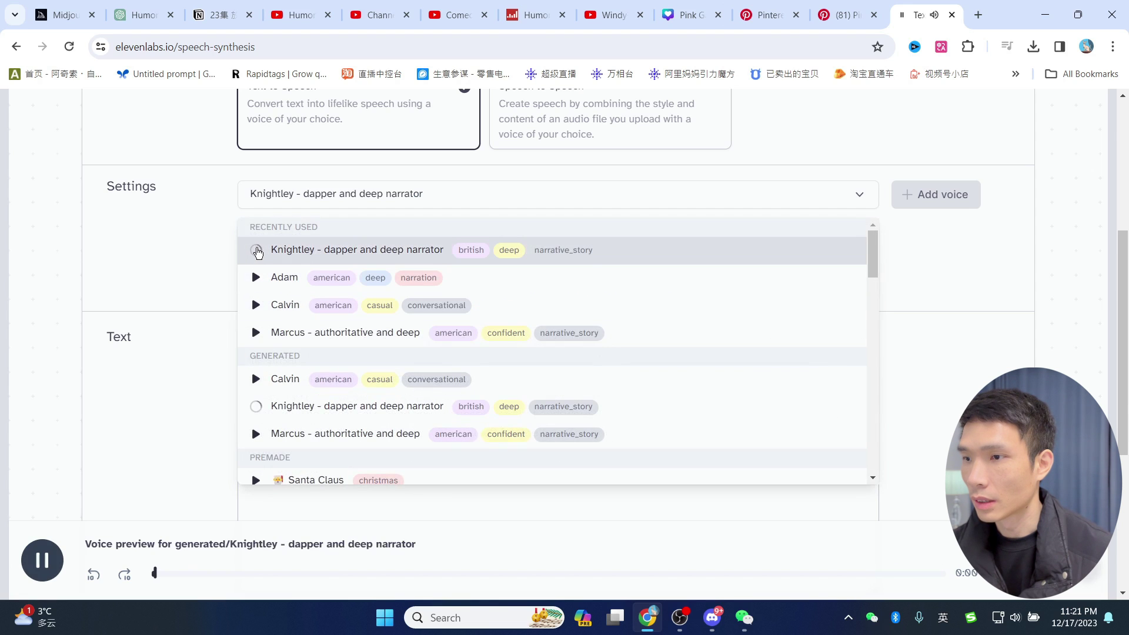
{"action": "left_click", "coordinate": [159, 254]}
Generate the speech audio from the confession story text.
{"action": "scroll", "coordinate": [1047, 328], "scroll_direction": "down", "scroll_amount": 4}
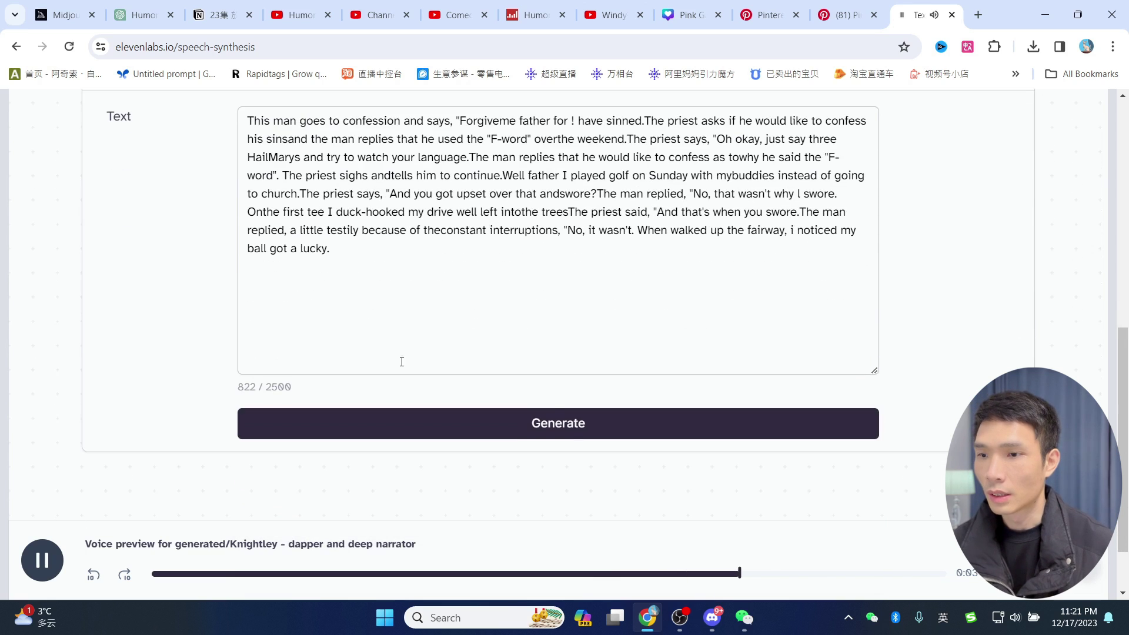
{"action": "left_click", "coordinate": [568, 427]}
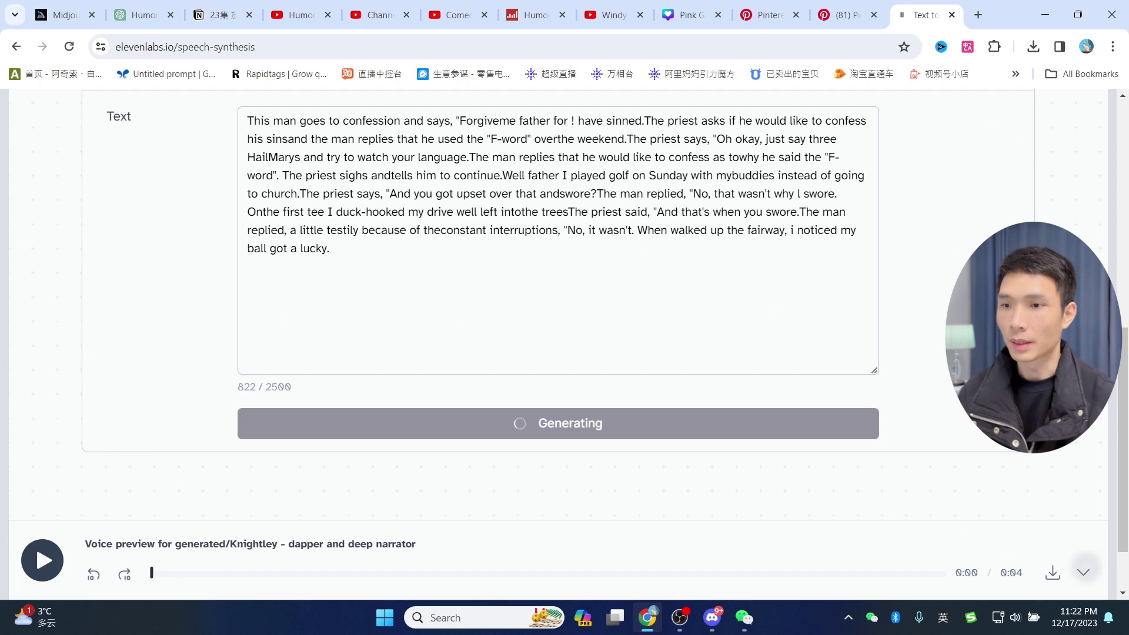
{"action": "scroll", "coordinate": [727, 286], "scroll_direction": "up", "scroll_amount": 1}
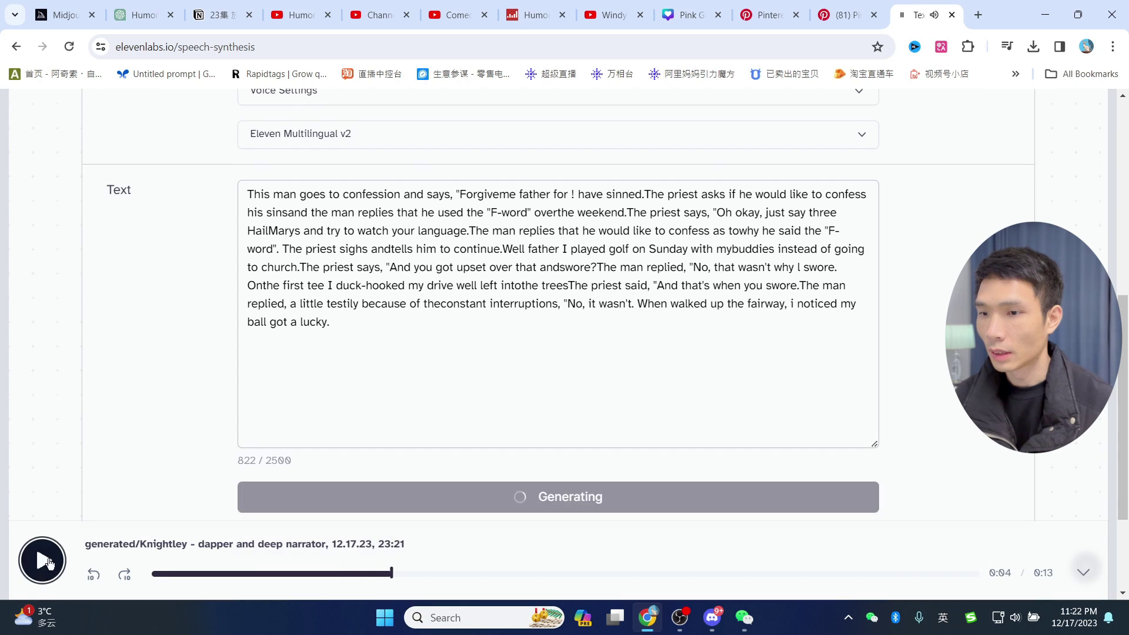
{"action": "scroll", "coordinate": [351, 414], "scroll_direction": "down", "scroll_amount": 1}
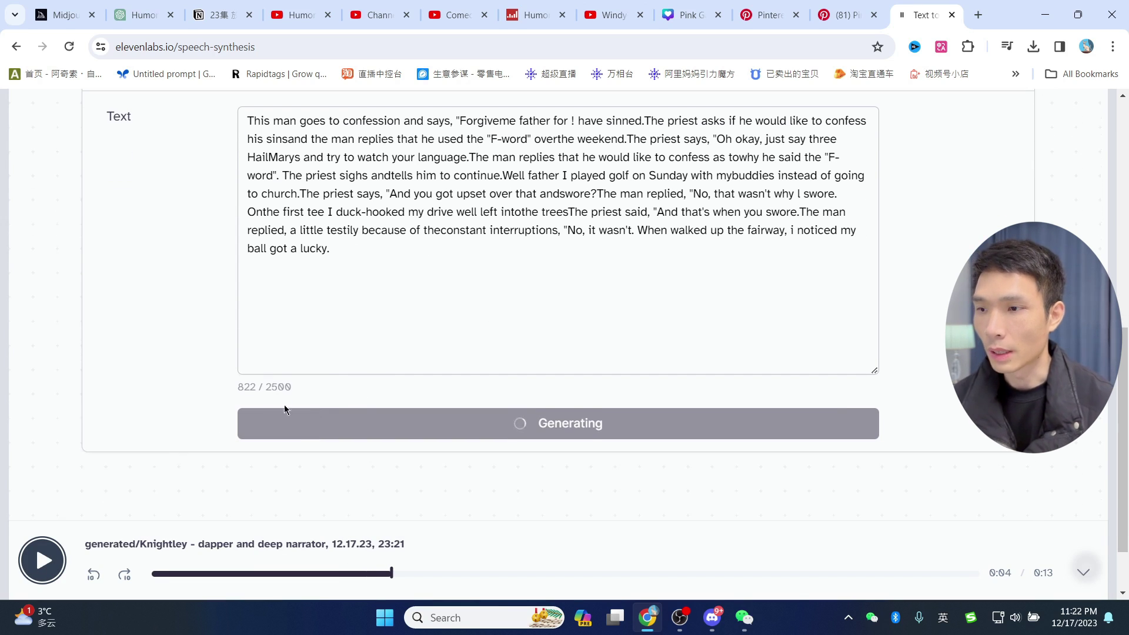
{"action": "scroll", "coordinate": [600, 383], "scroll_direction": "up", "scroll_amount": 2}
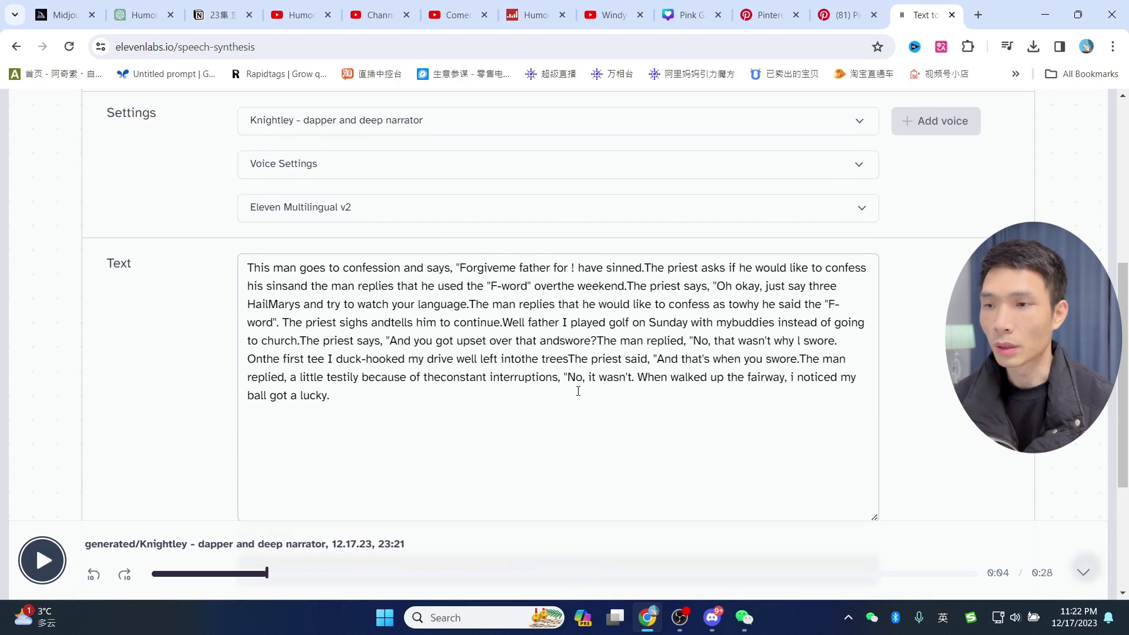
{"action": "scroll", "coordinate": [546, 432], "scroll_direction": "up", "scroll_amount": 2}
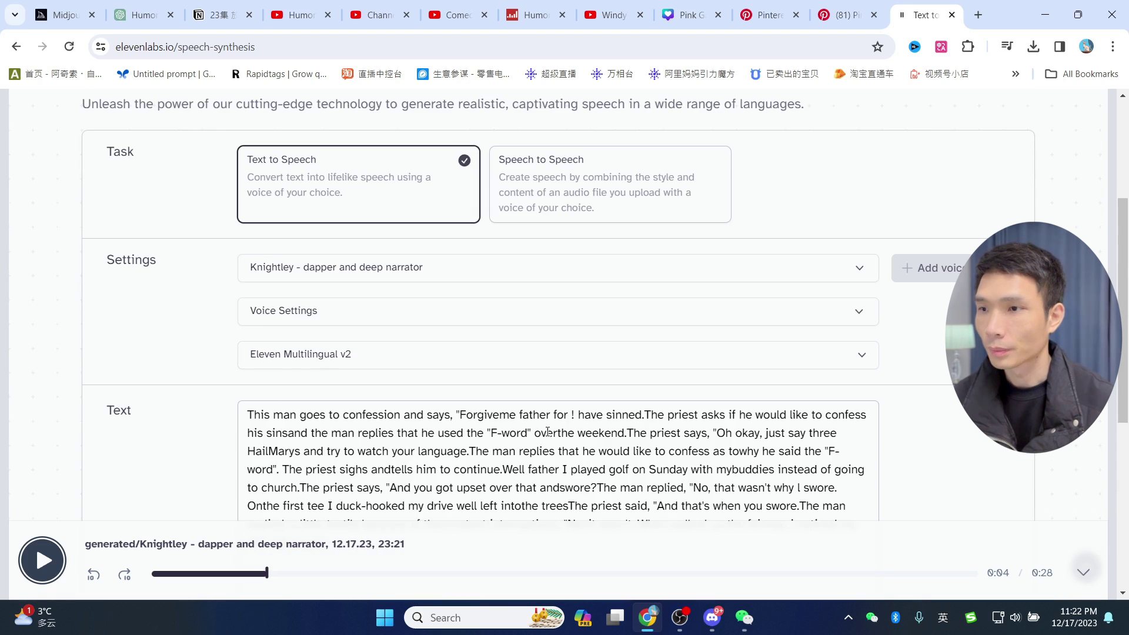
{"action": "scroll", "coordinate": [806, 305], "scroll_direction": "down", "scroll_amount": 1}
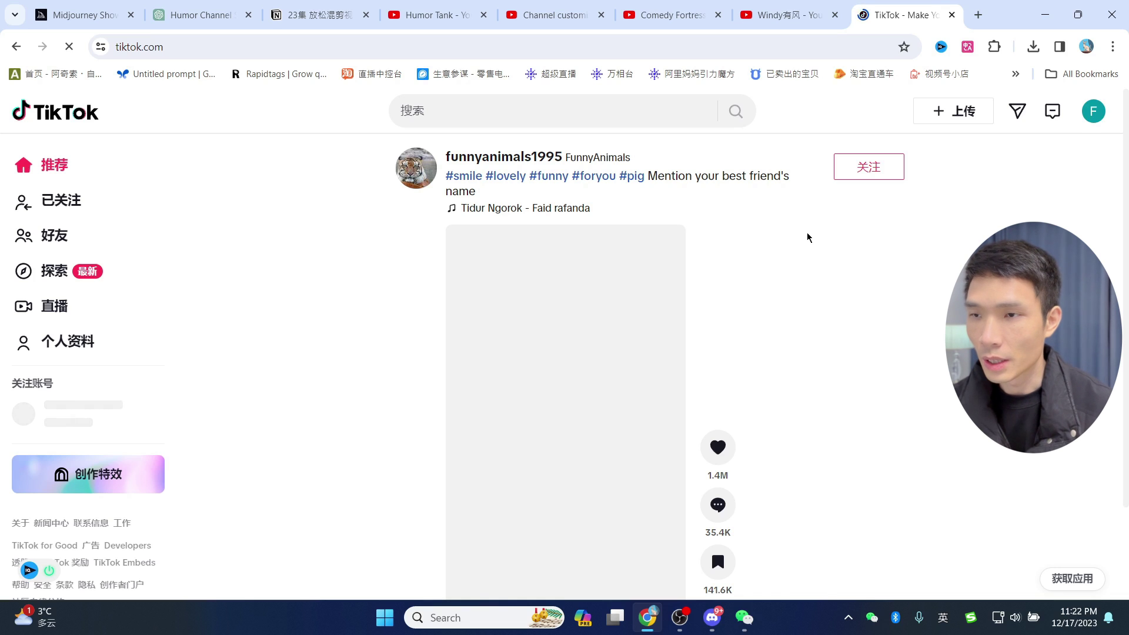
Switch to TikTok and run the recent search "relax video".
{"action": "left_click", "coordinate": [582, 106]}
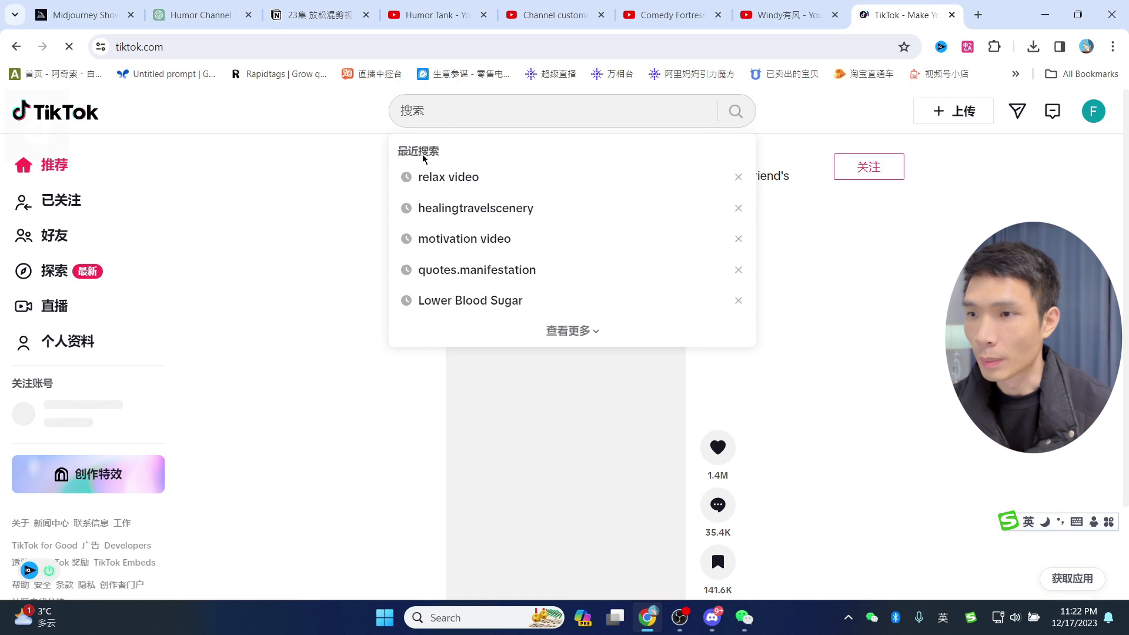
{"action": "left_click", "coordinate": [462, 171]}
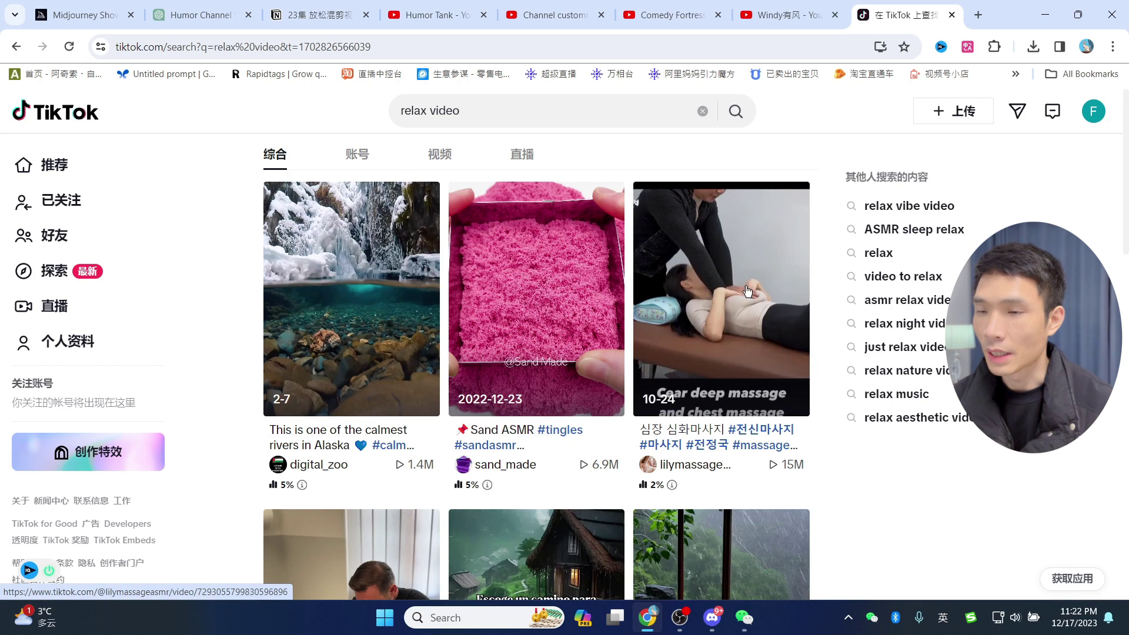
{"action": "scroll", "coordinate": [529, 258], "scroll_direction": "down", "scroll_amount": 1}
{"action": "scroll", "coordinate": [535, 260], "scroll_direction": "up", "scroll_amount": 1}
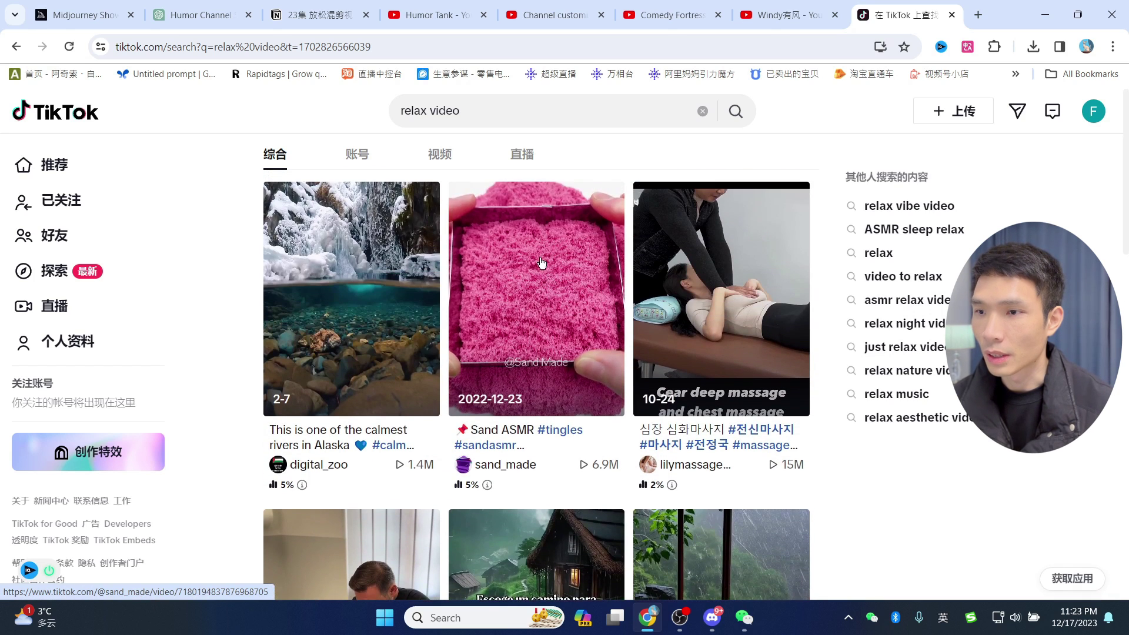
Look through the relax video search results for satisfying clips to use as footage.
{"action": "scroll", "coordinate": [556, 277], "scroll_direction": "down", "scroll_amount": 5}
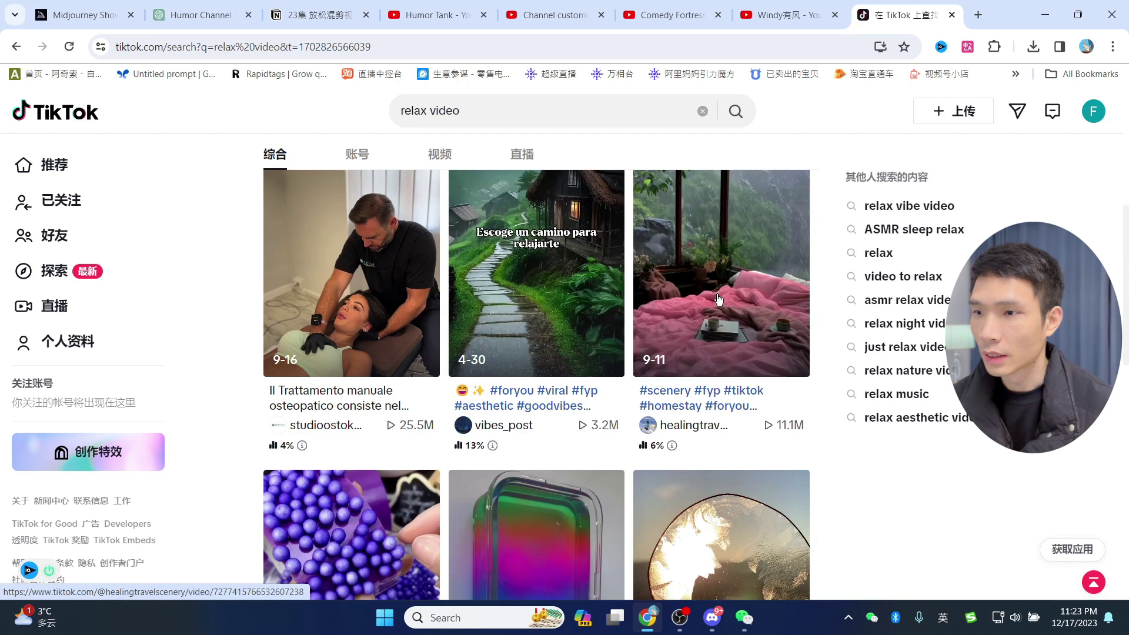
{"action": "scroll", "coordinate": [588, 329], "scroll_direction": "down", "scroll_amount": 4}
{"action": "scroll", "coordinate": [511, 406], "scroll_direction": "up", "scroll_amount": 1}
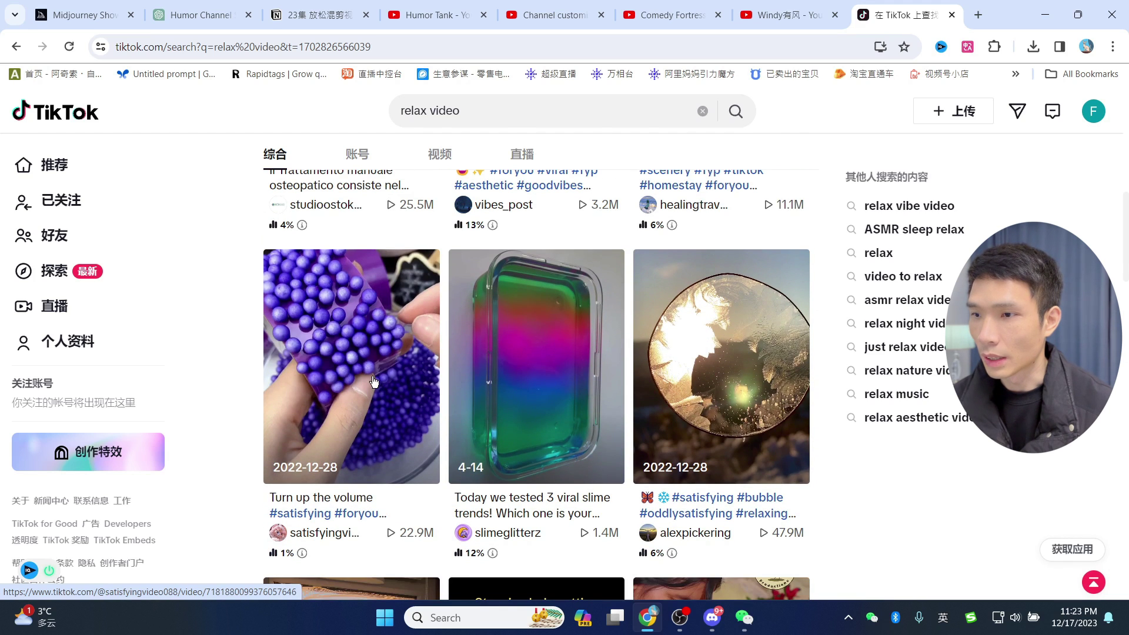
{"action": "scroll", "coordinate": [375, 365], "scroll_direction": "down", "scroll_amount": 1}
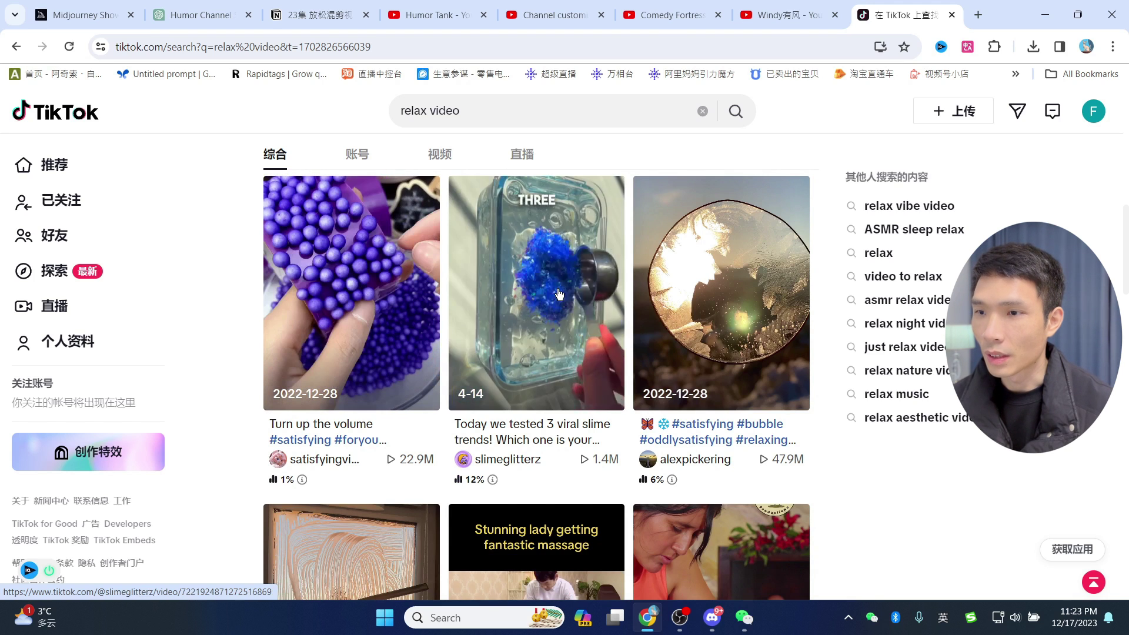
{"action": "scroll", "coordinate": [553, 309], "scroll_direction": "down", "scroll_amount": 5}
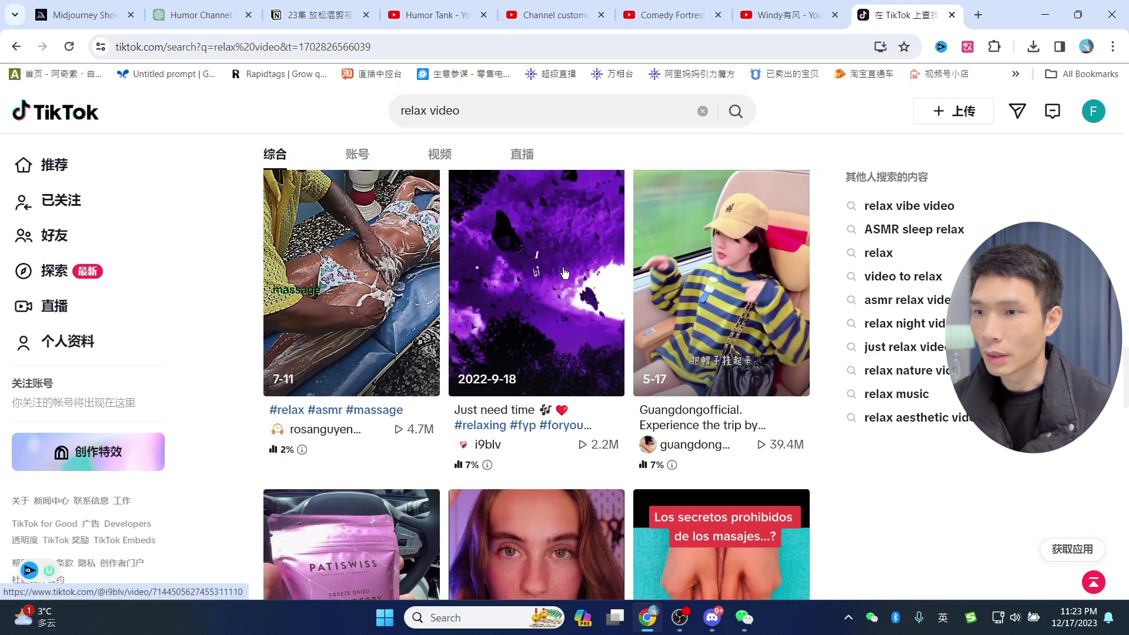
{"action": "scroll", "coordinate": [606, 282], "scroll_direction": "down", "scroll_amount": 5}
{"action": "scroll", "coordinate": [604, 329], "scroll_direction": "down", "scroll_amount": 5}
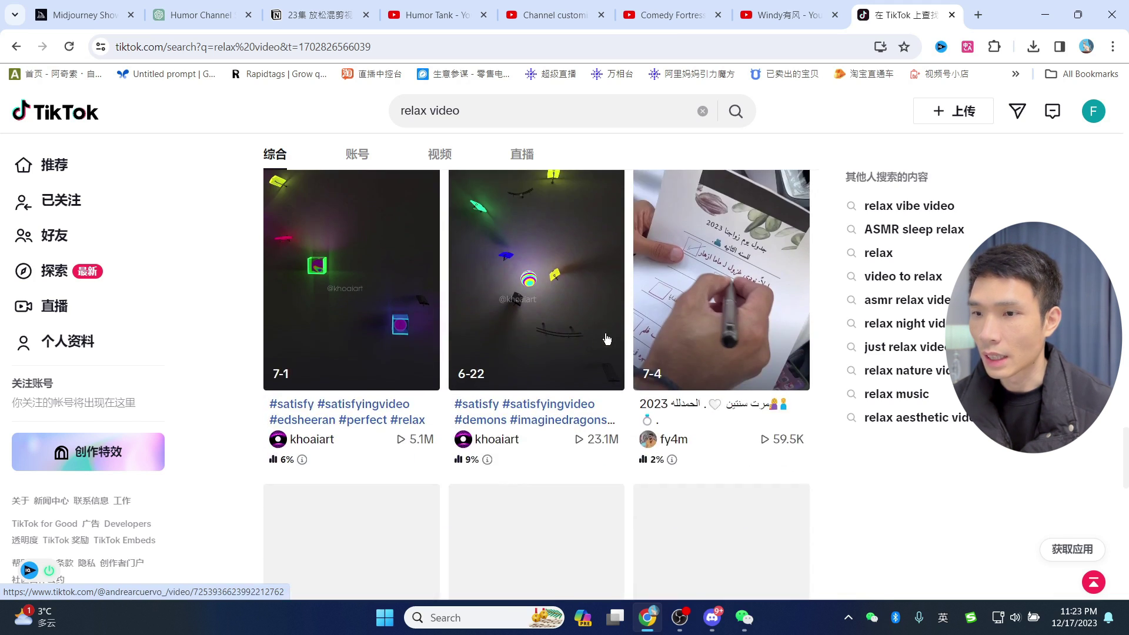
{"action": "scroll", "coordinate": [647, 341], "scroll_direction": "down", "scroll_amount": 5}
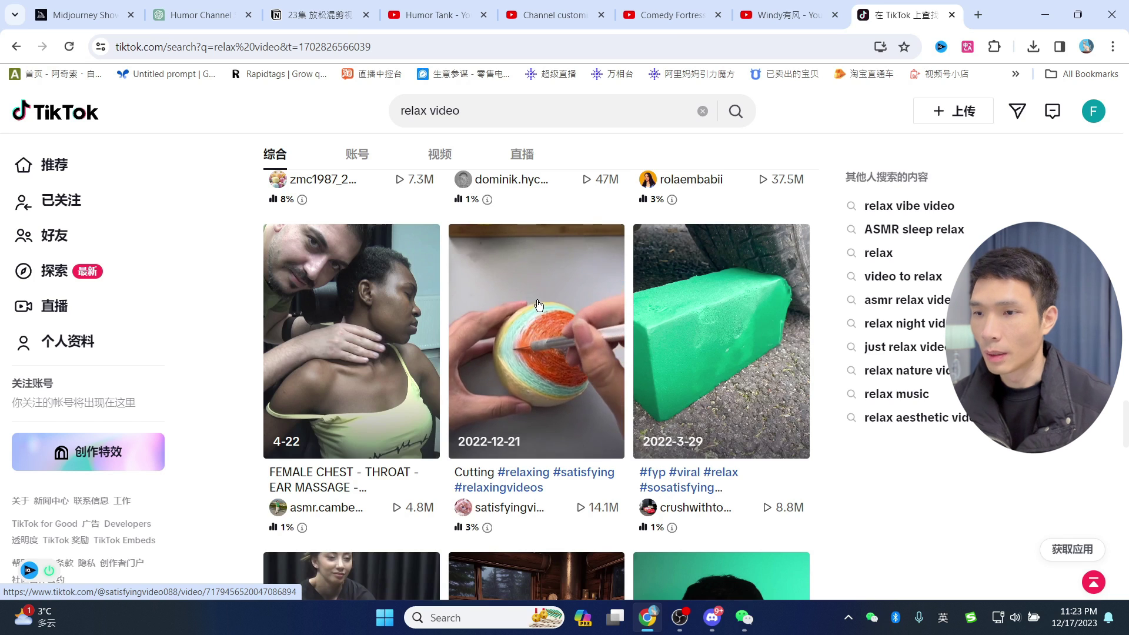
Open the "Cutting" video of the coloured ball from the results, copy its link and pause it.
{"action": "left_click", "coordinate": [538, 335]}
{"action": "left_click", "coordinate": [621, 47]}
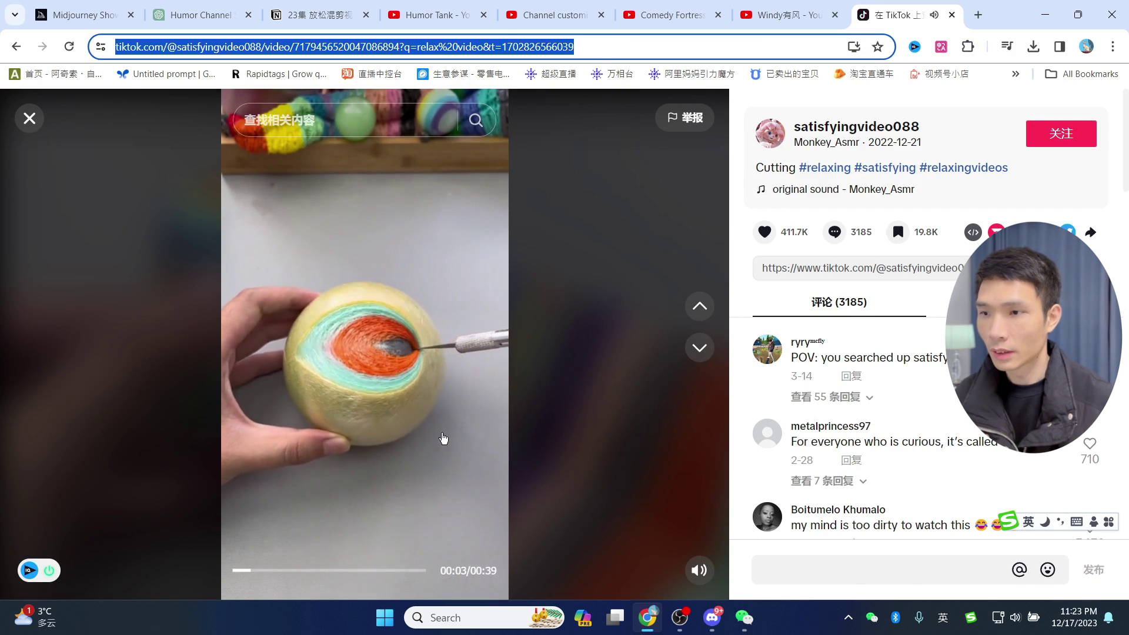
{"action": "left_click", "coordinate": [465, 276]}
{"action": "left_click", "coordinate": [467, 275]}
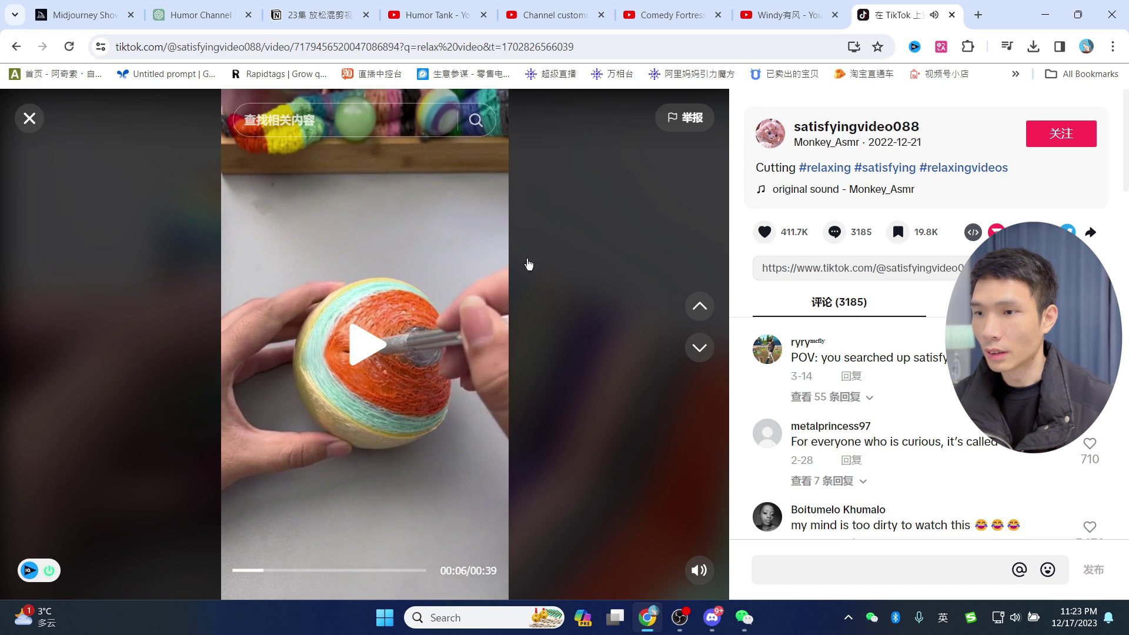
Open Google in a new browser tab and search for "tiktok video downlownloader hd".
{"action": "left_click", "coordinate": [978, 16]}
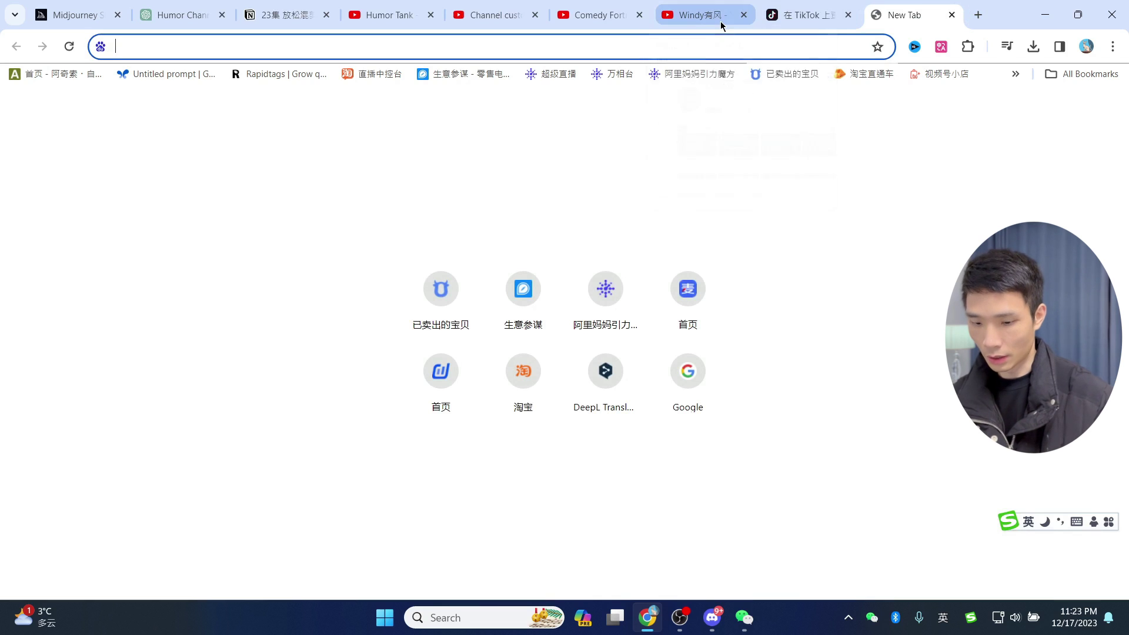
{"action": "type", "text": "go"}
{"action": "key", "text": "Return"}
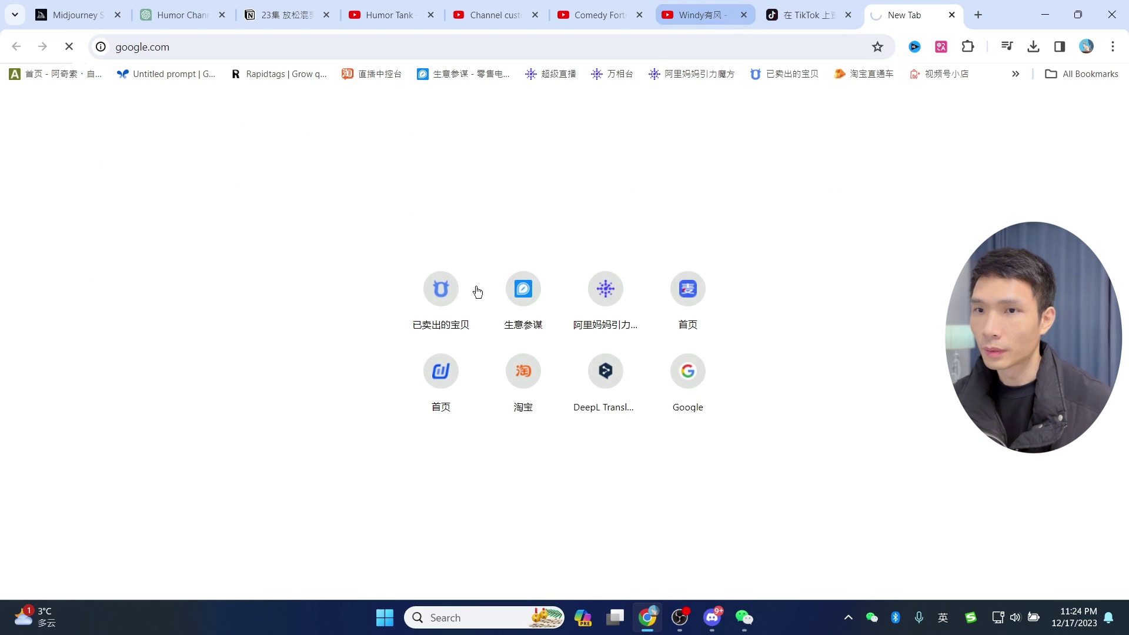
{"action": "type", "text": "tiktok "}
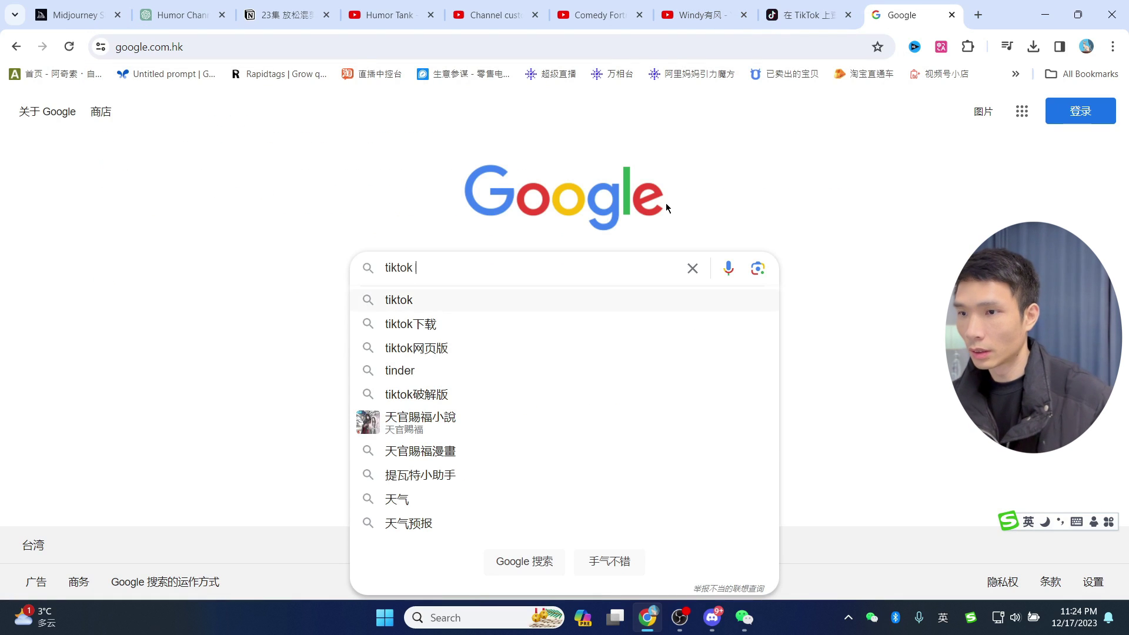
{"action": "type", "text": "vid"}
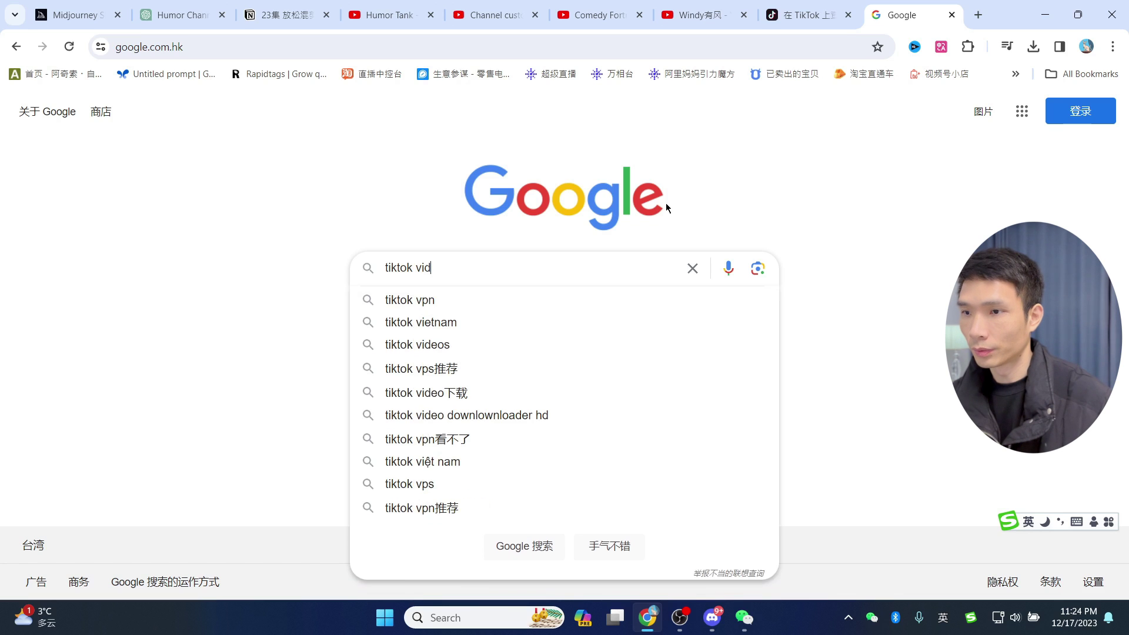
{"action": "type", "text": "eo wo"}
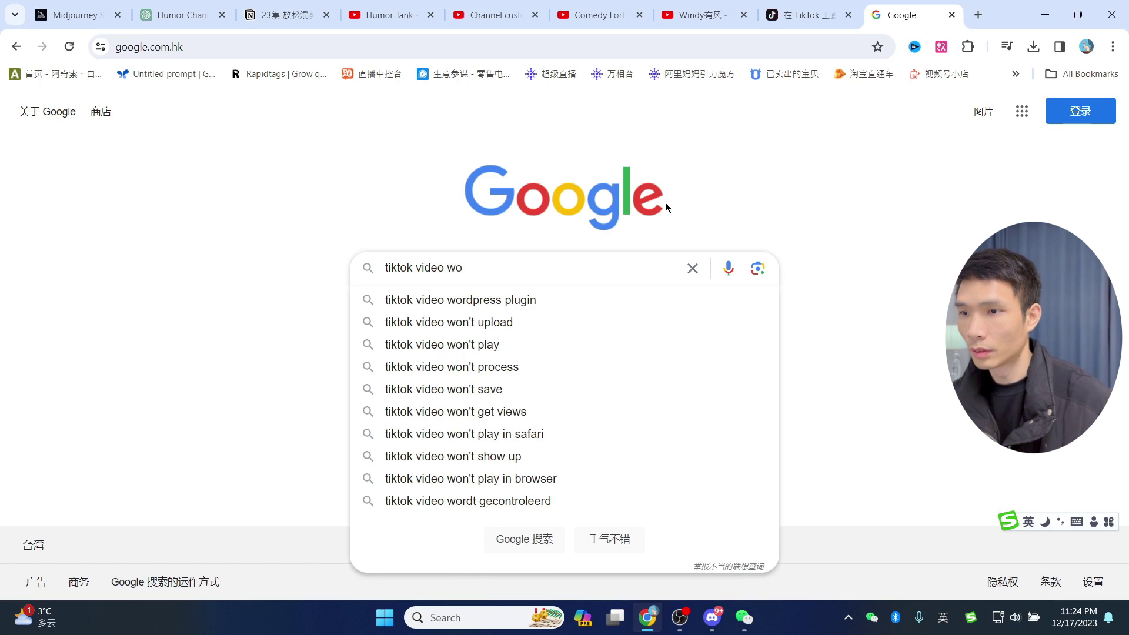
{"action": "key", "text": "BackSpace"}
{"action": "key", "text": "BackSpace"}
{"action": "type", "text": "dow"}
{"action": "left_click", "coordinate": [503, 301]}
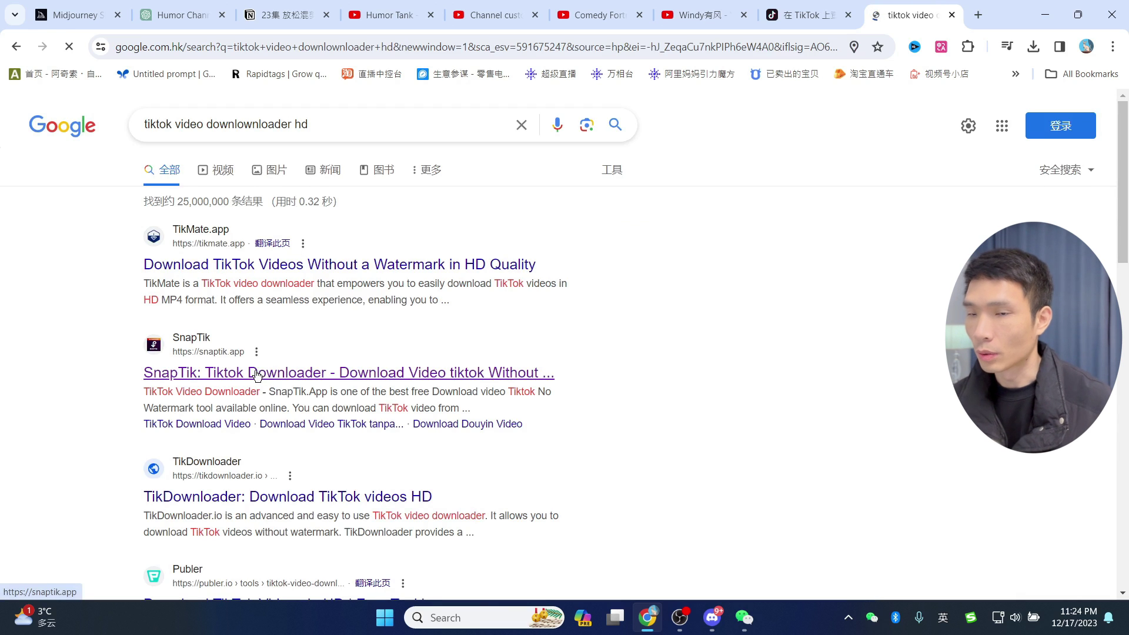
Open SnapTik from the Google results in its own tab and submit the copied link to download the "Cutting" video.
{"action": "middle_click", "coordinate": [321, 367]}
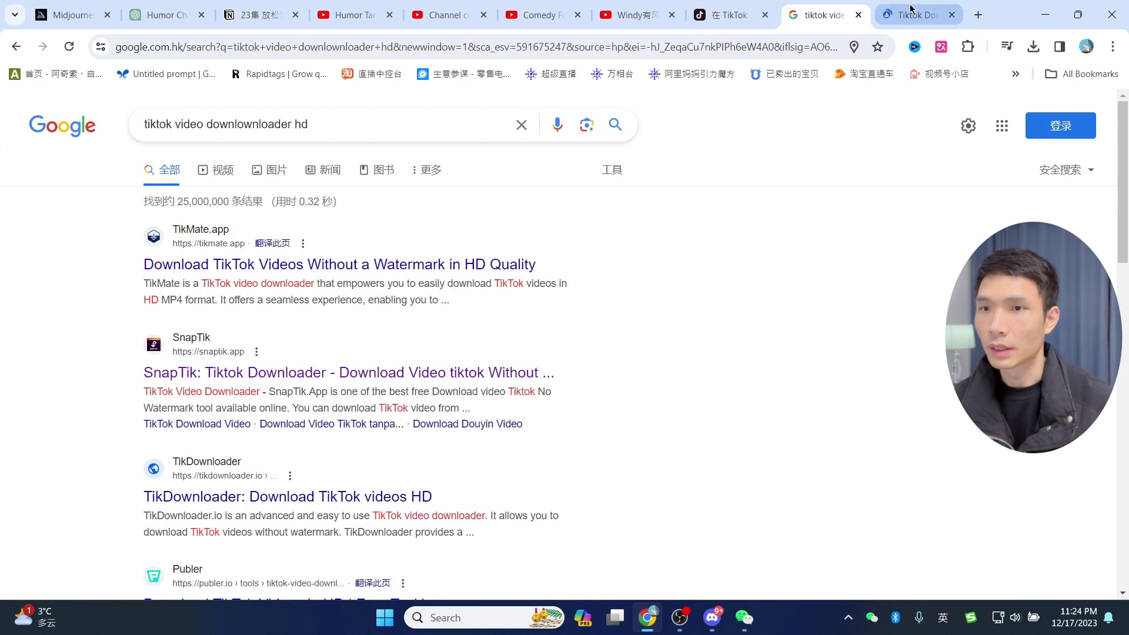
{"action": "key", "text": "ctrl+Tab"}
{"action": "left_click", "coordinate": [528, 323]}
{"action": "key", "text": "ctrl+v"}
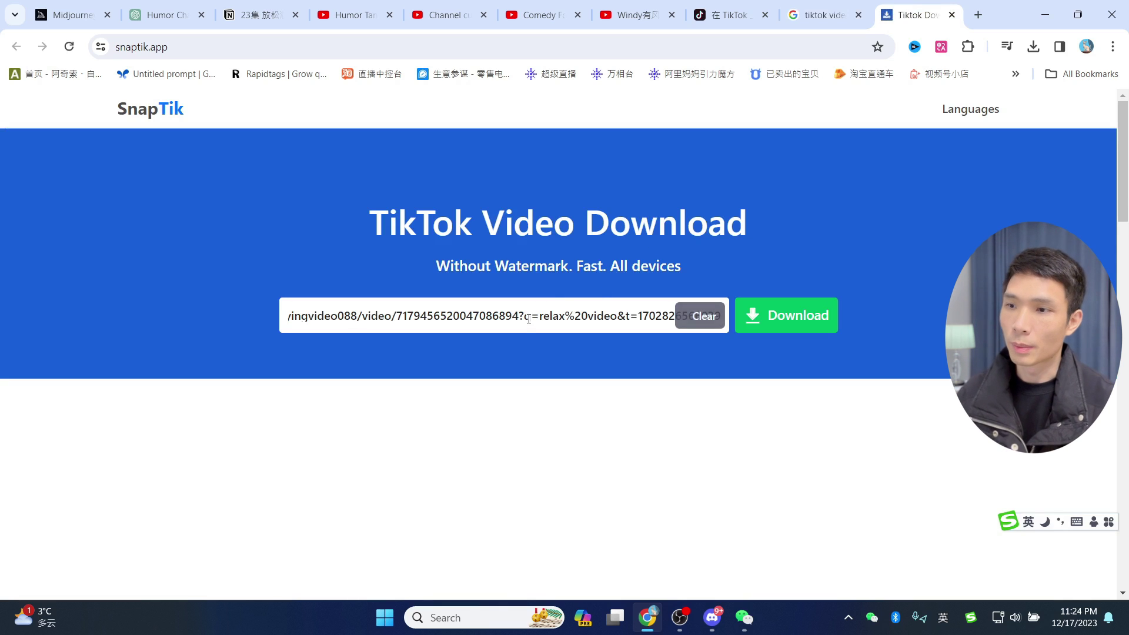
{"action": "left_click", "coordinate": [795, 316]}
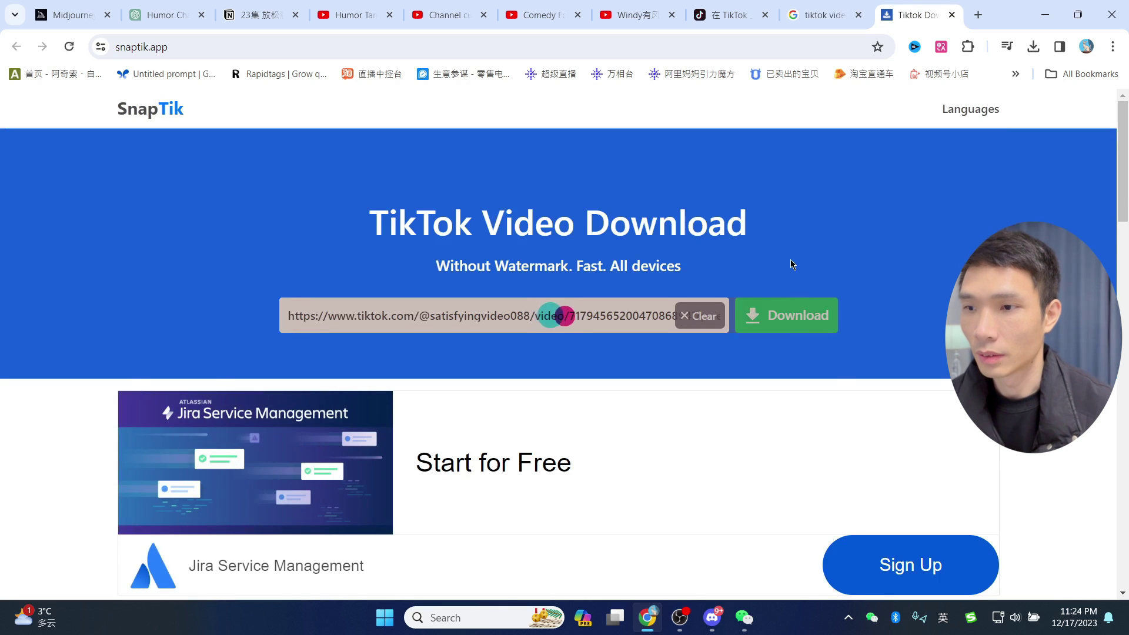
{"action": "scroll", "coordinate": [888, 264], "scroll_direction": "down", "scroll_amount": 1}
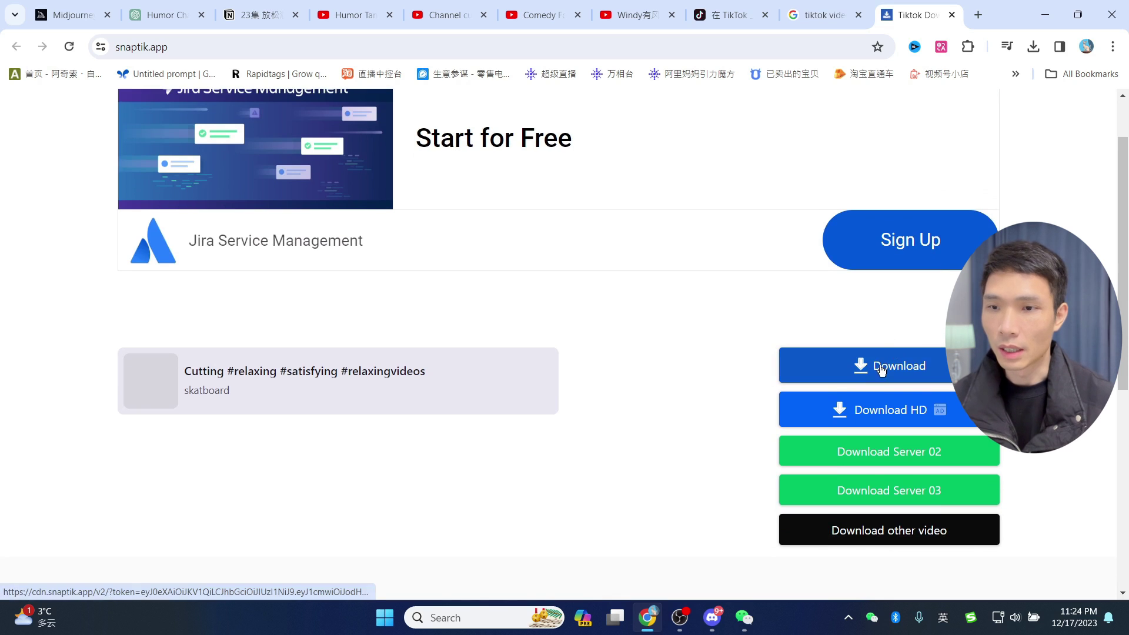
Return to the TikTok results, open the "So Satisfying" video of the hand in mud, copy its link and close it.
{"action": "left_click", "coordinate": [729, 14]}
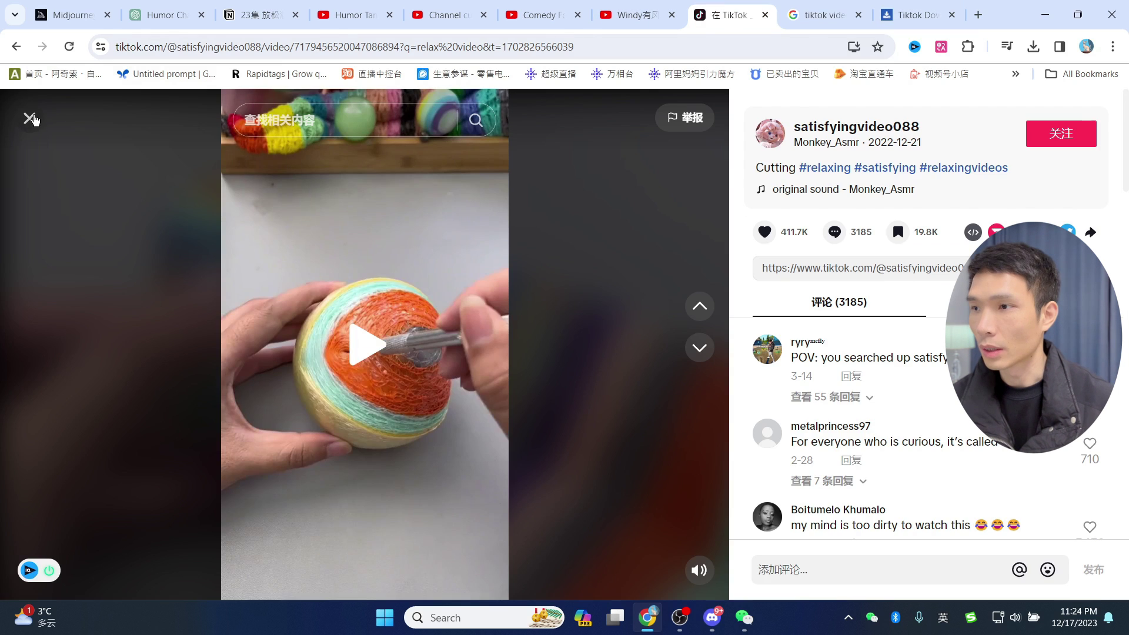
{"action": "key", "text": "Escape"}
{"action": "scroll", "coordinate": [682, 328], "scroll_direction": "down", "scroll_amount": 5}
{"action": "scroll", "coordinate": [746, 373], "scroll_direction": "down", "scroll_amount": 7}
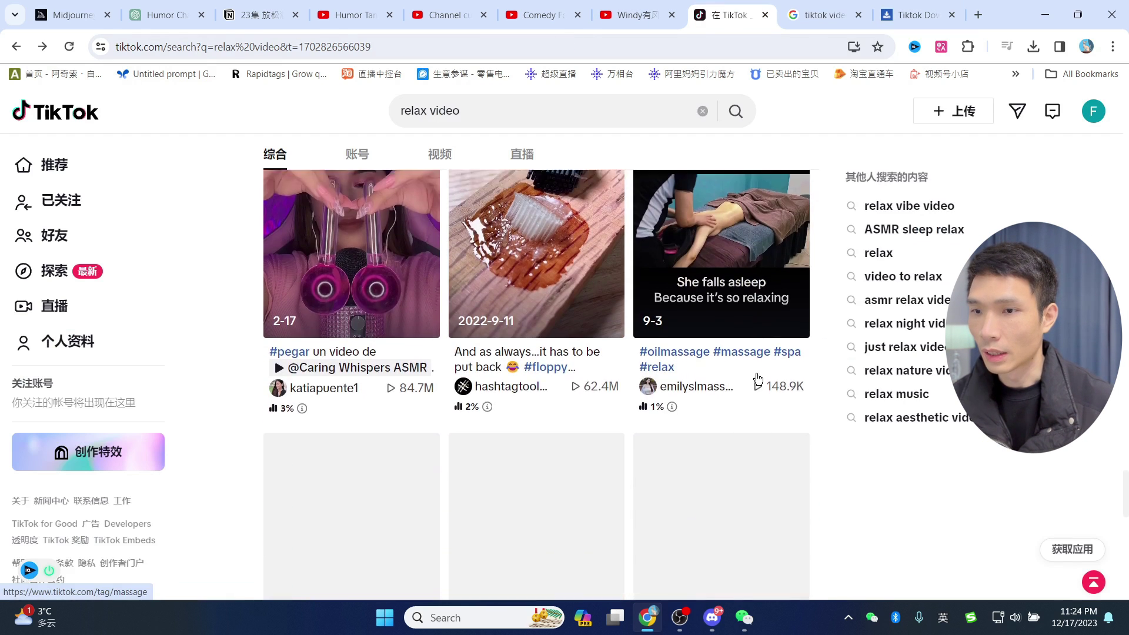
{"action": "scroll", "coordinate": [654, 320], "scroll_direction": "down", "scroll_amount": 3}
{"action": "scroll", "coordinate": [693, 310], "scroll_direction": "down", "scroll_amount": 7}
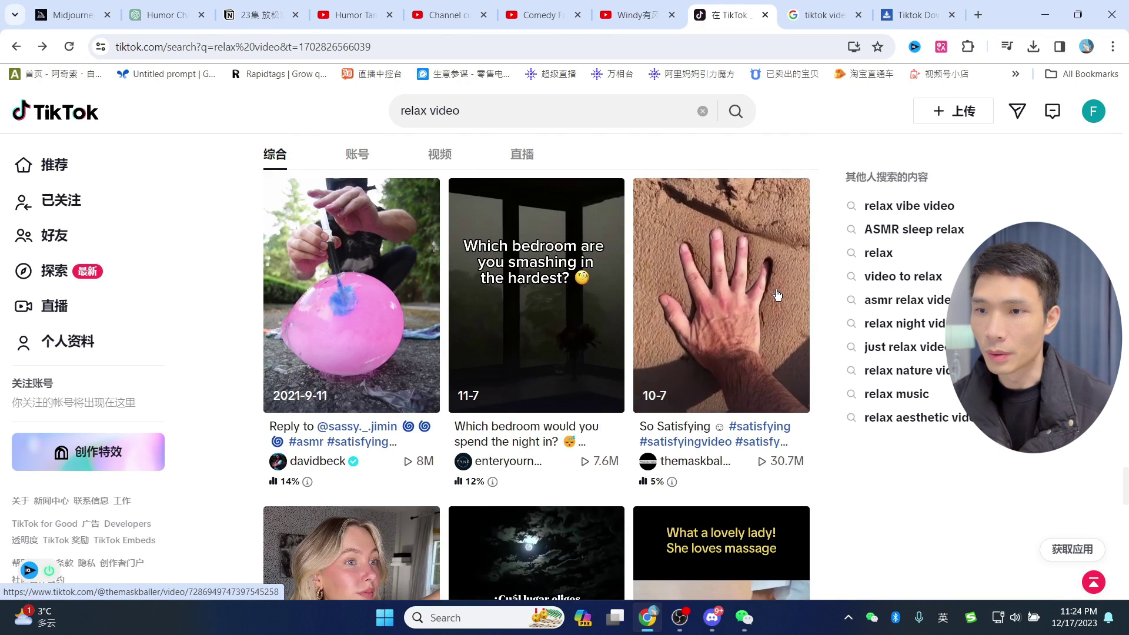
{"action": "left_click", "coordinate": [733, 303]}
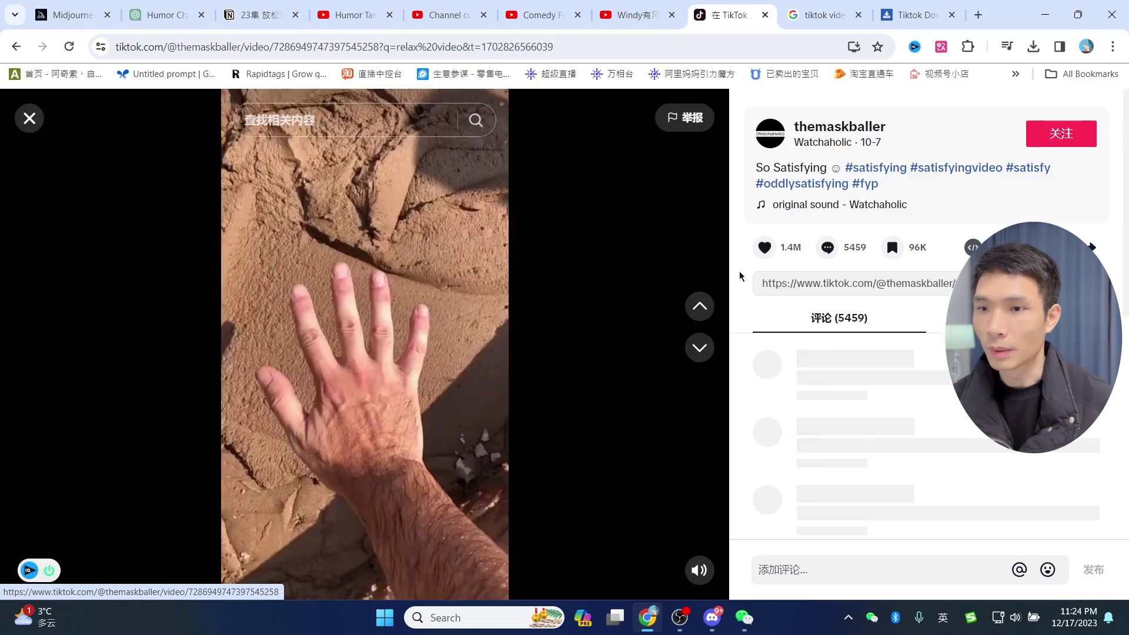
{"action": "left_click", "coordinate": [576, 42]}
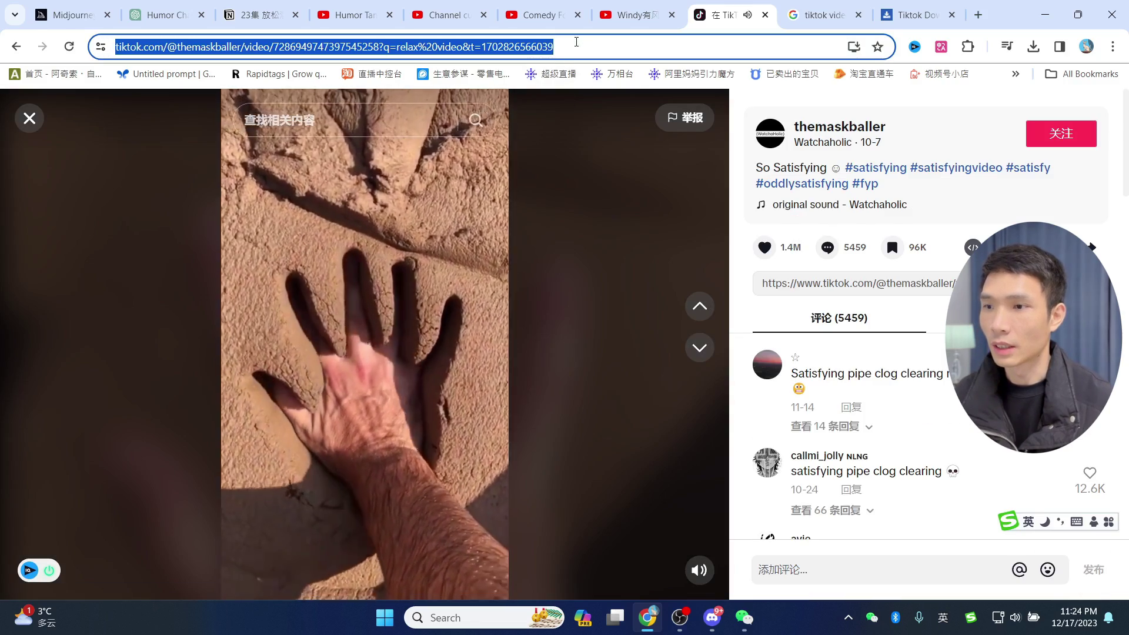
{"action": "left_click", "coordinate": [28, 118]}
Dismiss the ad on the SnapTik page, reopen SnapTik from the Google results and submit the copied "So Satisfying" video link for download.
{"action": "left_click", "coordinate": [939, 9]}
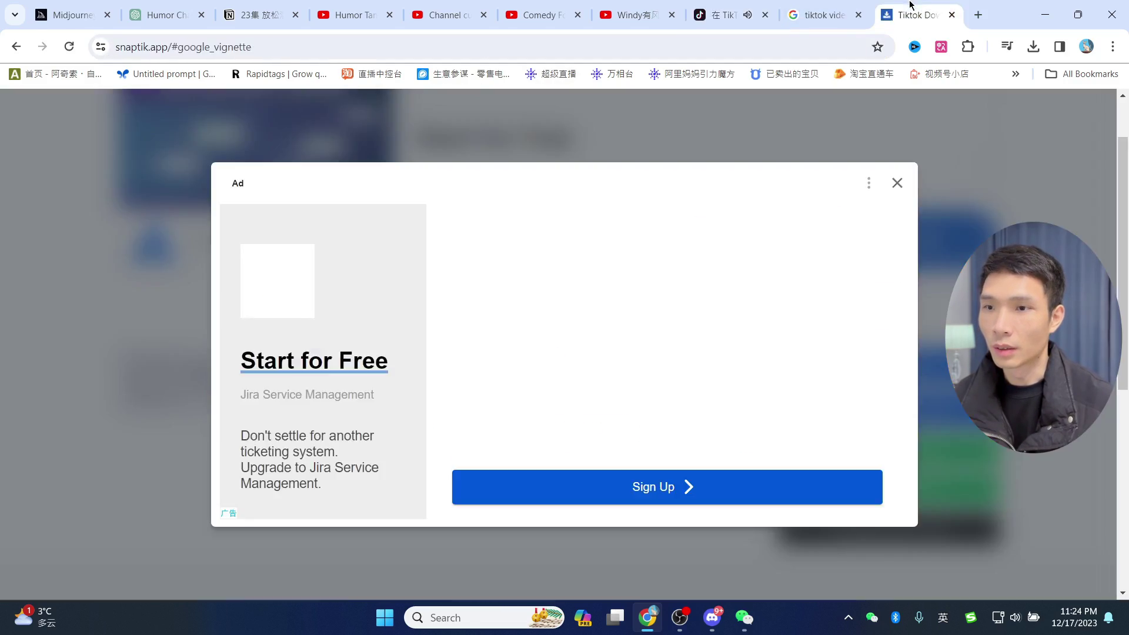
{"action": "left_click", "coordinate": [895, 184]}
{"action": "left_click", "coordinate": [791, 13]}
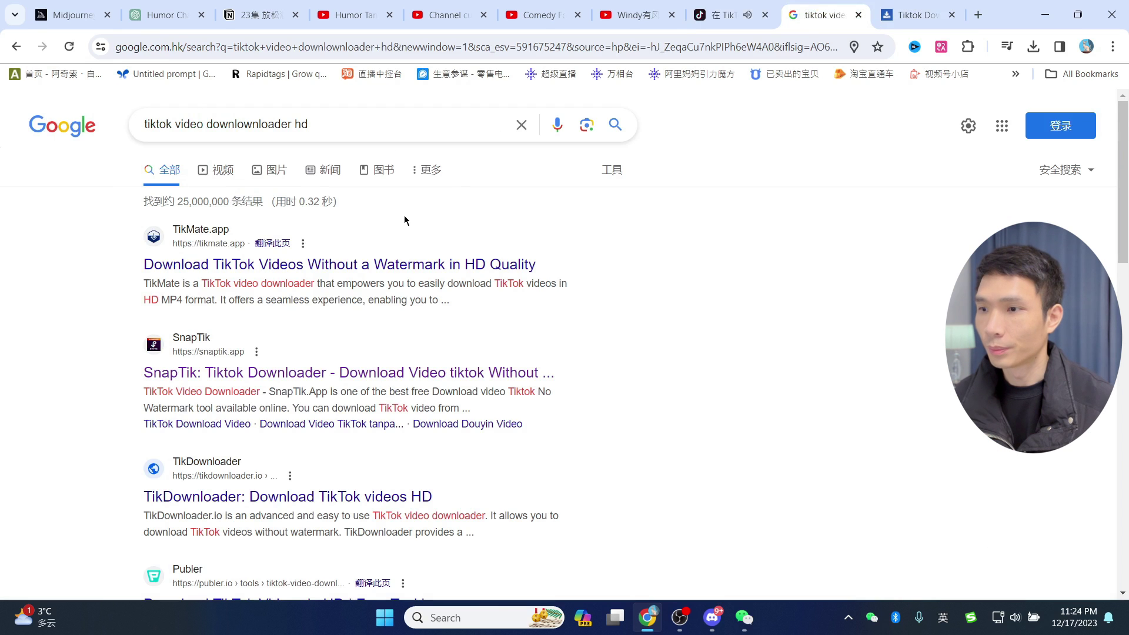
{"action": "left_click", "coordinate": [290, 374]}
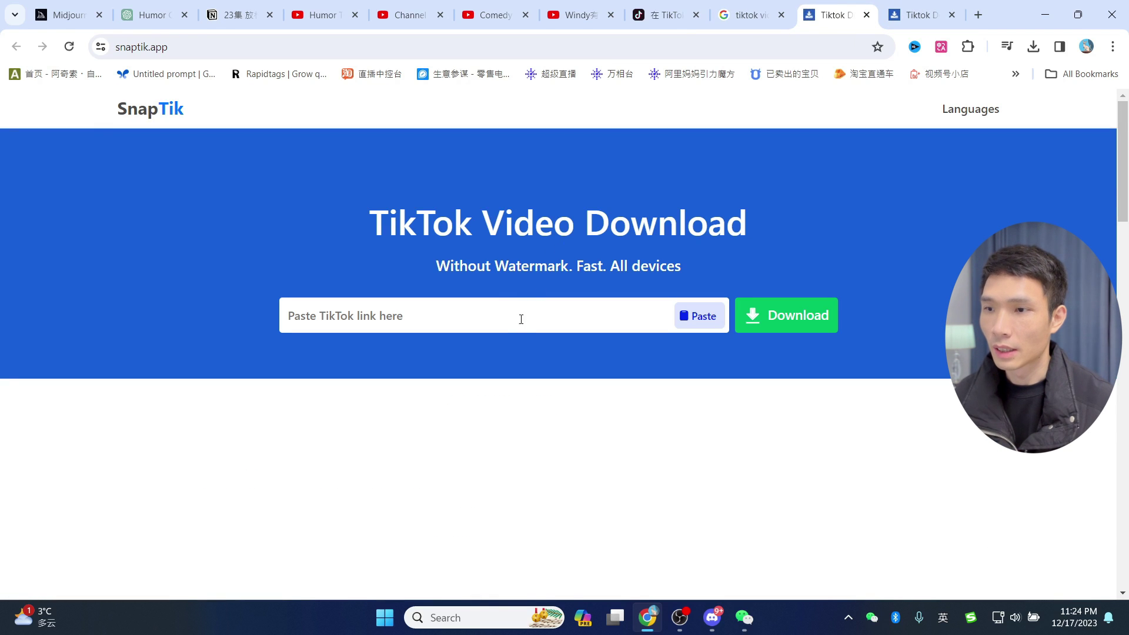
{"action": "left_click", "coordinate": [521, 319]}
{"action": "key", "text": "ctrl+v"}
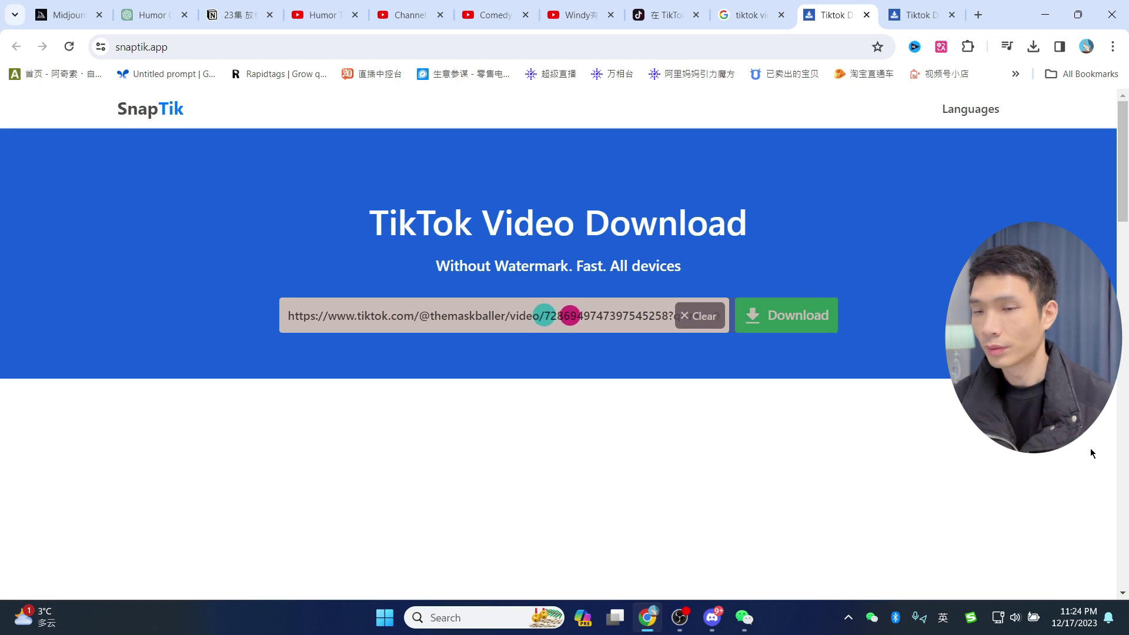
{"action": "scroll", "coordinate": [880, 421], "scroll_direction": "down", "scroll_amount": 5}
{"action": "scroll", "coordinate": [941, 294], "scroll_direction": "up", "scroll_amount": 4}
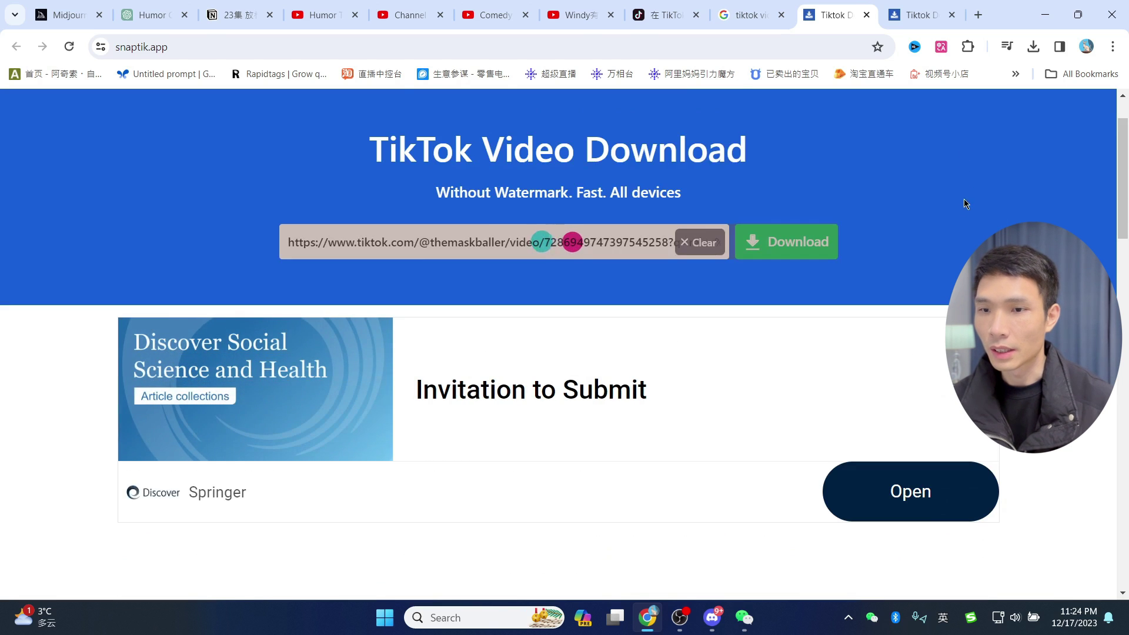
{"action": "scroll", "coordinate": [964, 200], "scroll_direction": "down", "scroll_amount": 5}
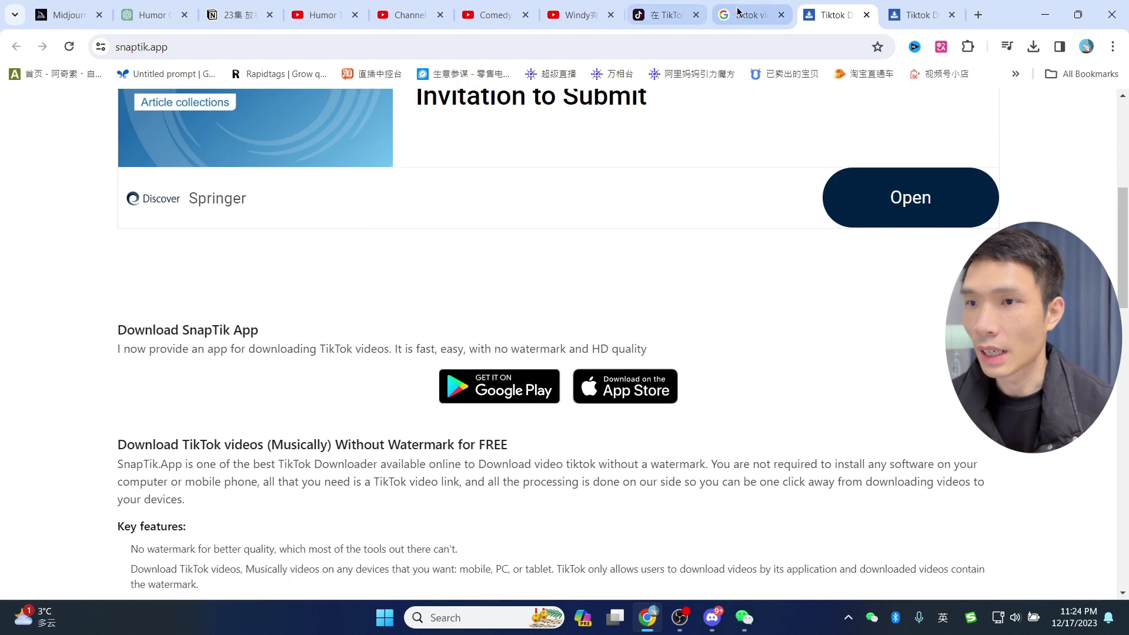
Return to the TikTok "relax video" results and look through more clips.
{"action": "left_click", "coordinate": [667, 15]}
{"action": "scroll", "coordinate": [710, 277], "scroll_direction": "down", "scroll_amount": 5}
{"action": "scroll", "coordinate": [710, 277], "scroll_direction": "down", "scroll_amount": 5}
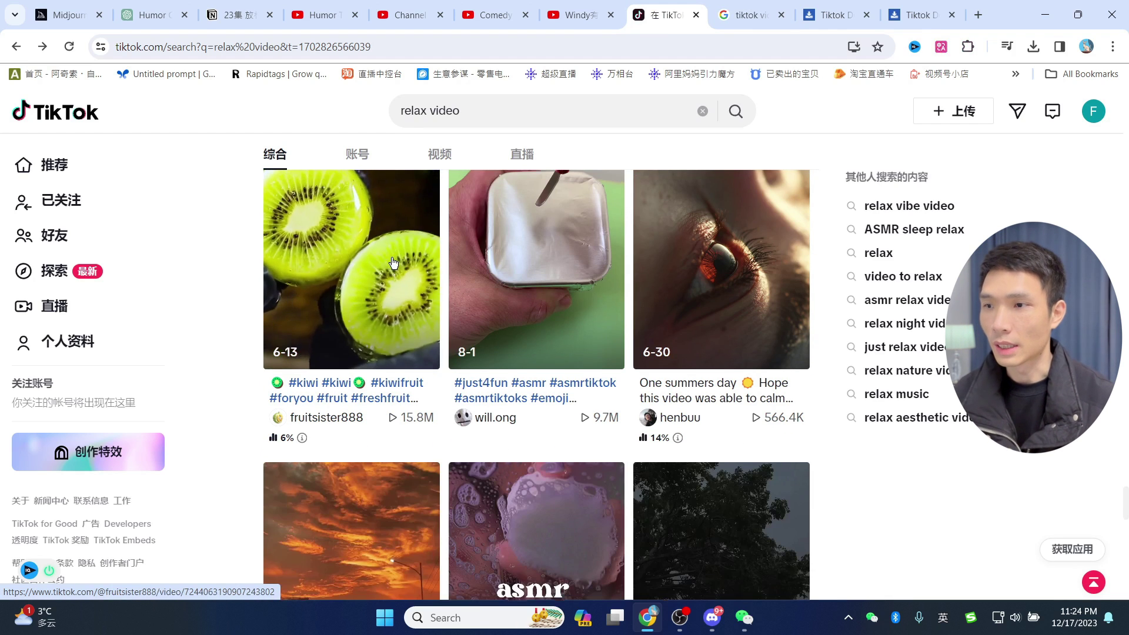
{"action": "scroll", "coordinate": [411, 235], "scroll_direction": "up", "scroll_amount": 1}
Open the capcut.com website in place of the TikTok results.
{"action": "left_click", "coordinate": [776, 38]}
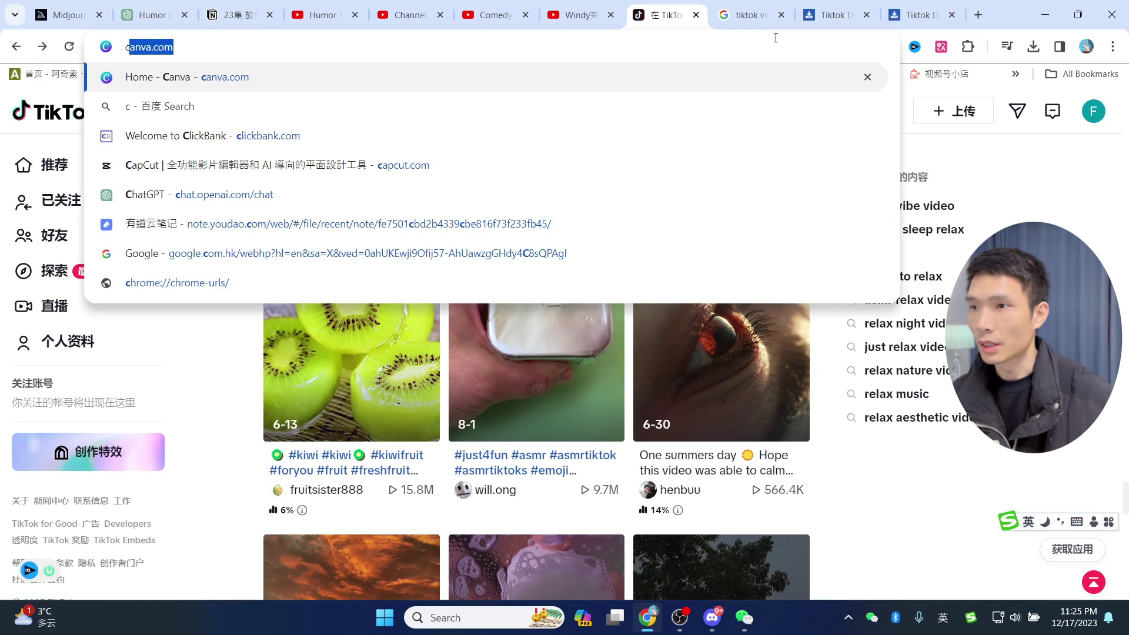
{"action": "type", "text": "cup"}
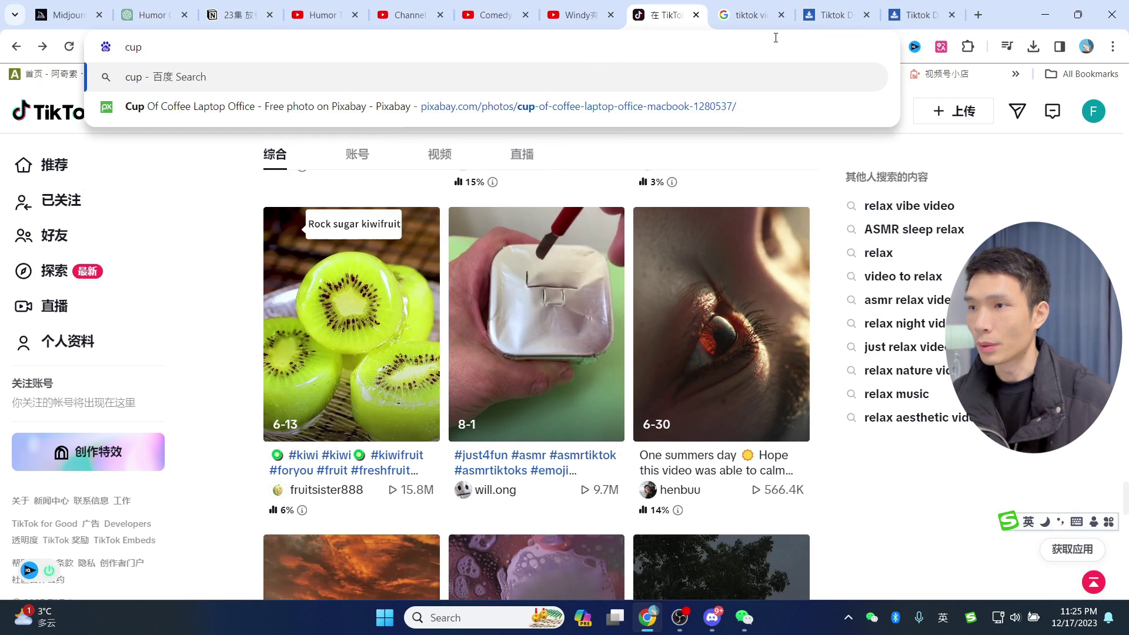
{"action": "key", "text": "BackSpace"}
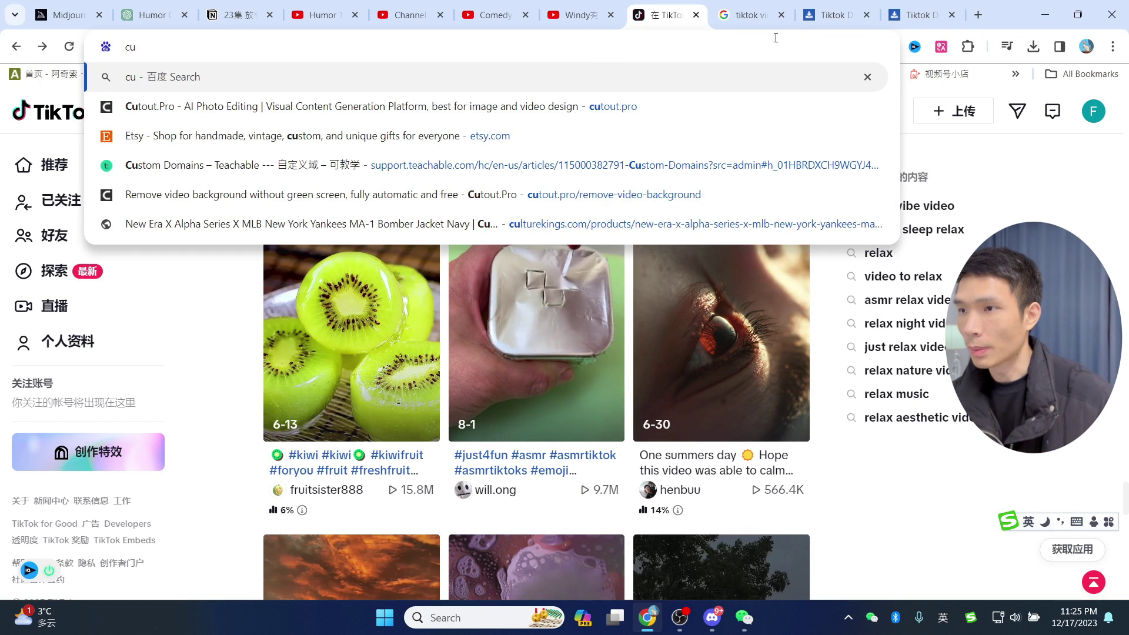
{"action": "type", "text": "pcut"}
{"action": "key", "text": "Return"}
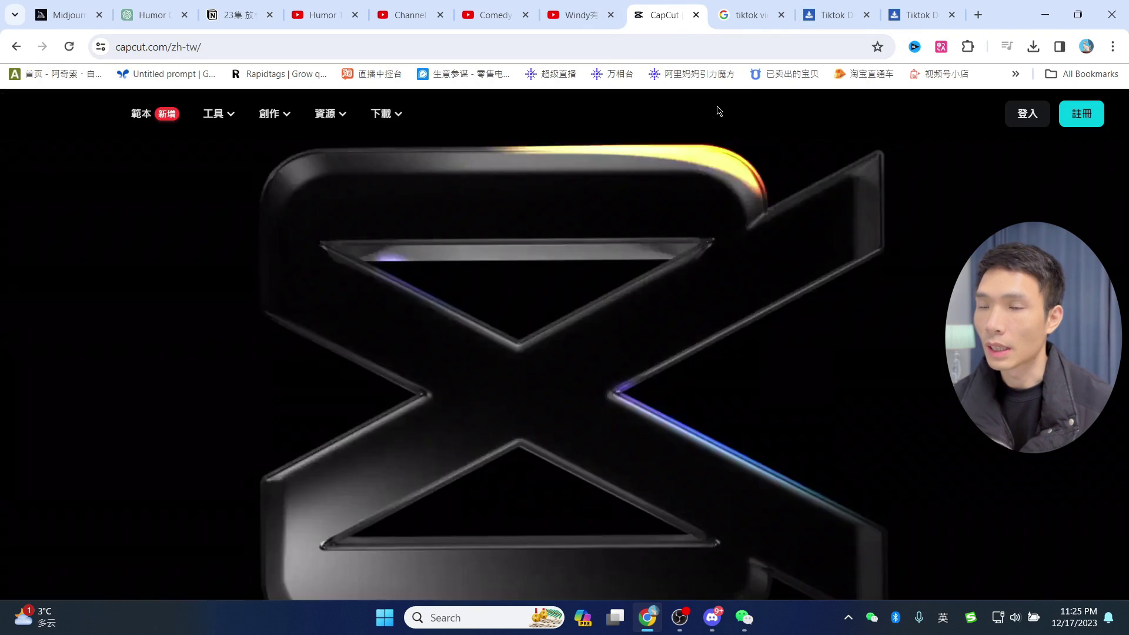
Change the address to capcut.cn to view the Chinese version of the CapCut site.
{"action": "left_click_drag", "start_coordinate": [156, 44], "coordinate": [315, 40]}
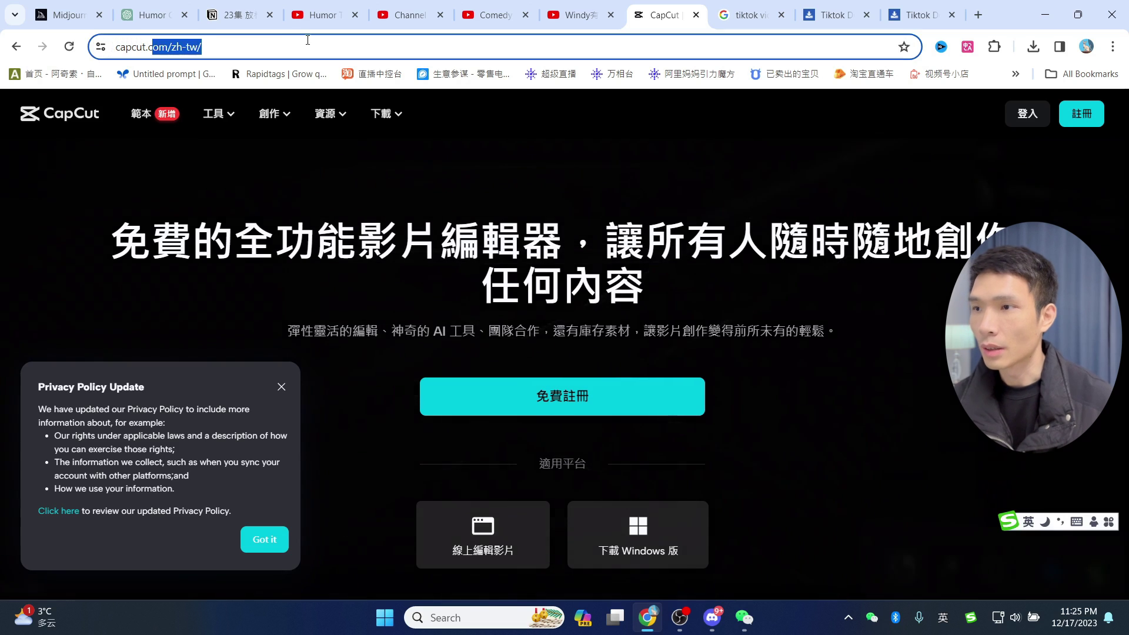
{"action": "type", "text": "n"}
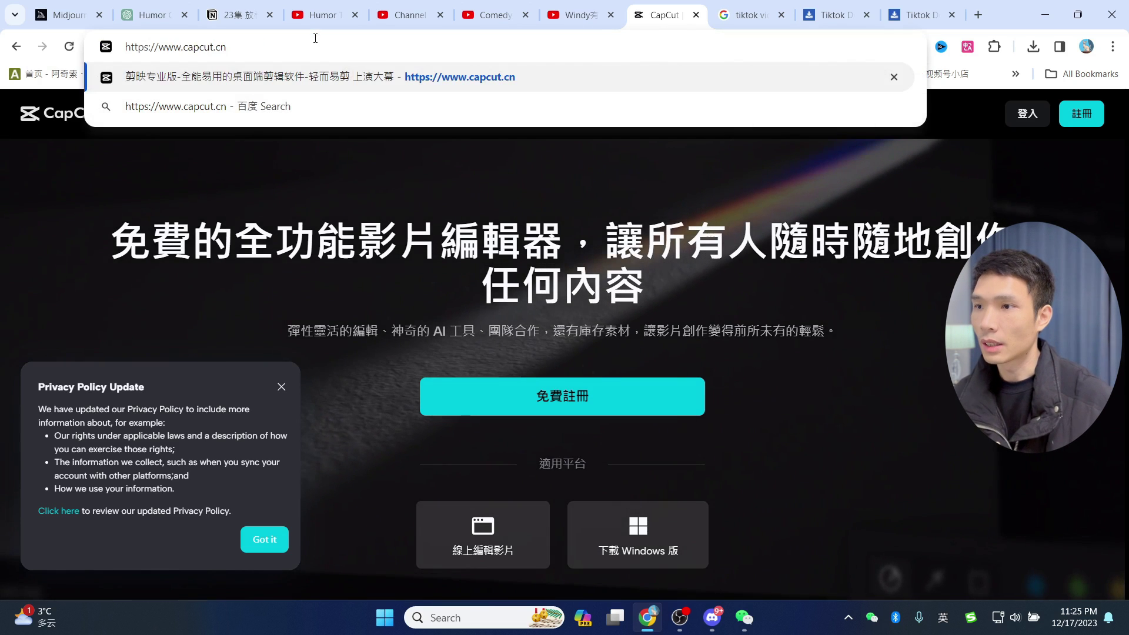
{"action": "key", "text": "Return"}
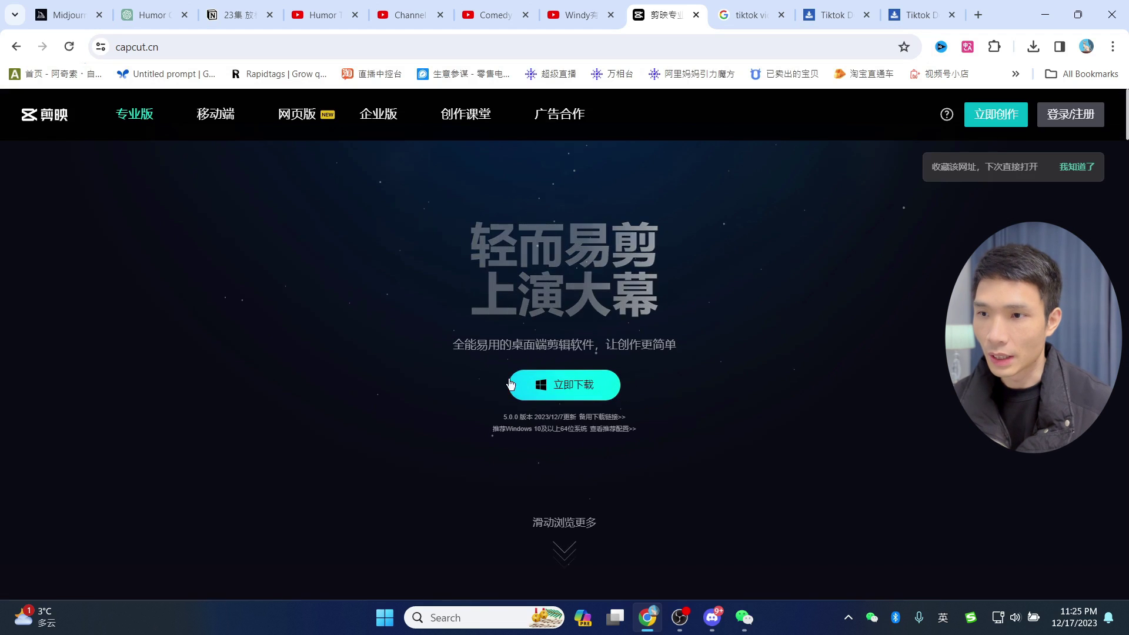
Return to capcut.com and accept the Privacy Policy Update notice.
{"action": "left_click", "coordinate": [206, 46]}
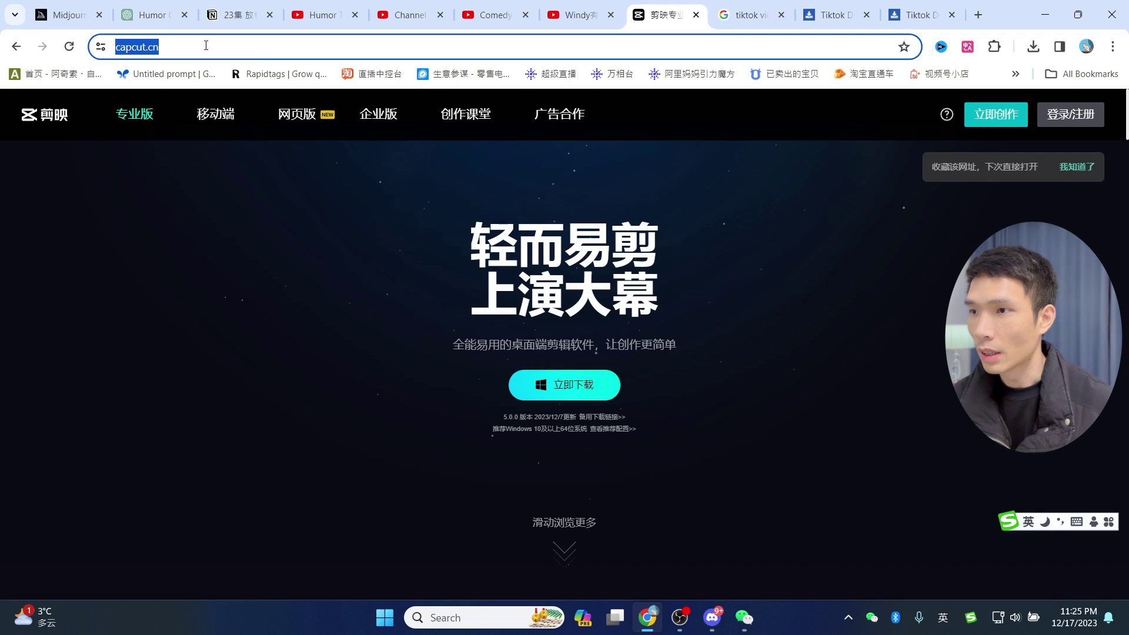
{"action": "key", "text": "BackSpace"}
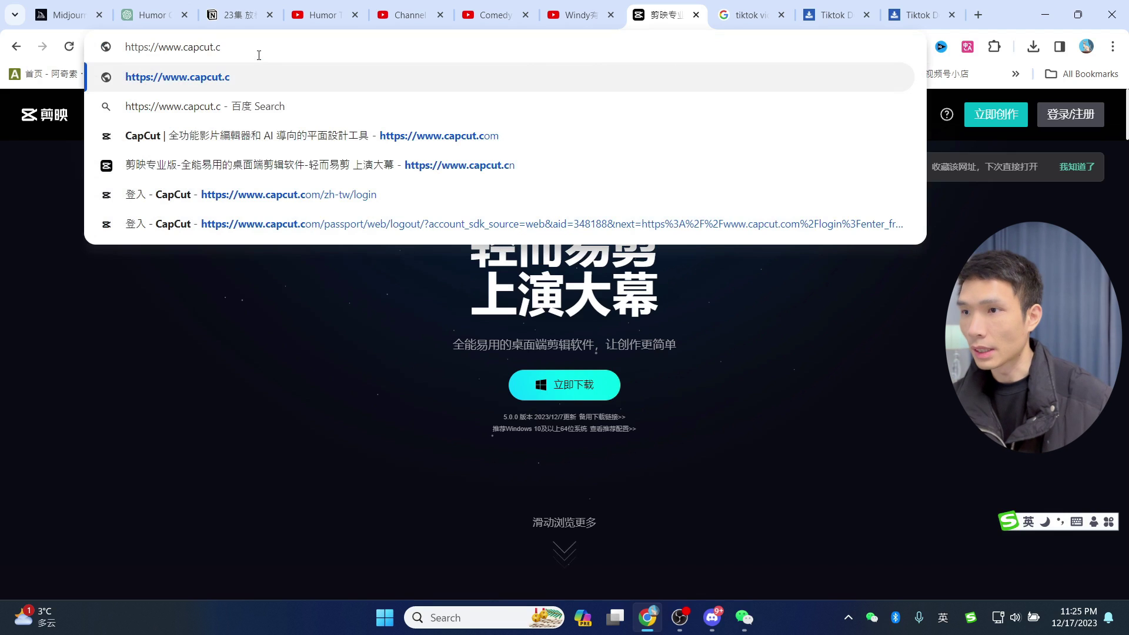
{"action": "type", "text": "m"}
{"action": "key", "text": "BackSpace"}
{"action": "type", "text": "om"}
{"action": "key", "text": "Return"}
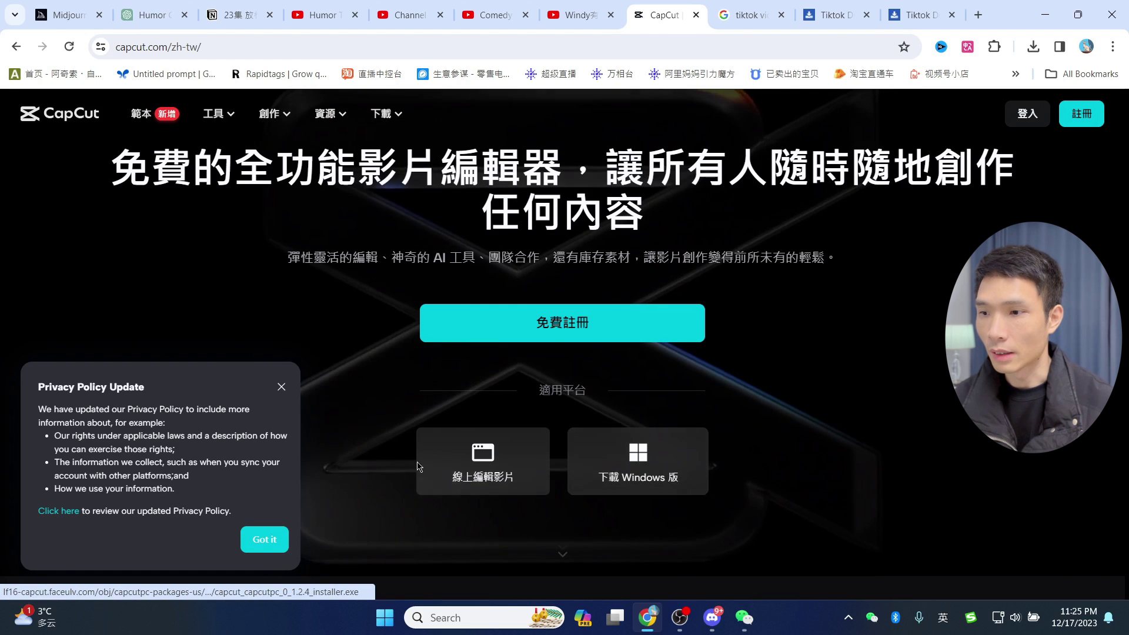
{"action": "left_click", "coordinate": [265, 540]}
{"action": "scroll", "coordinate": [786, 458], "scroll_direction": "down", "scroll_amount": 3}
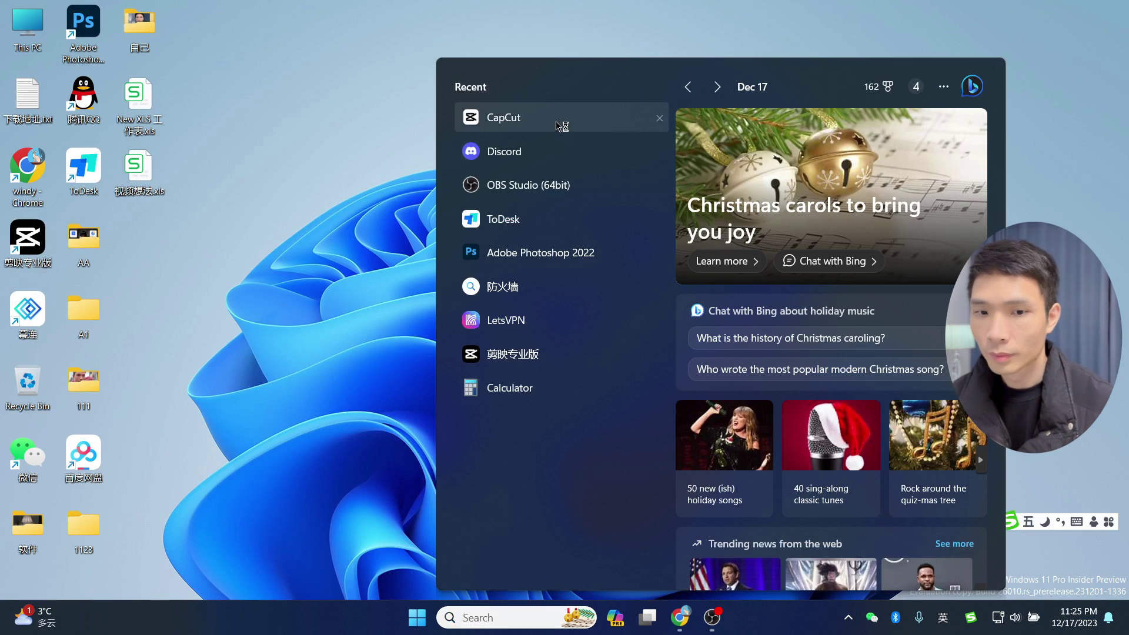
Launch the CapCut desktop app and import the six Snaptik videos and the ElevenLabs MP3 from the 混剪放松视频 folder into the project.
{"action": "left_click", "coordinate": [559, 121]}
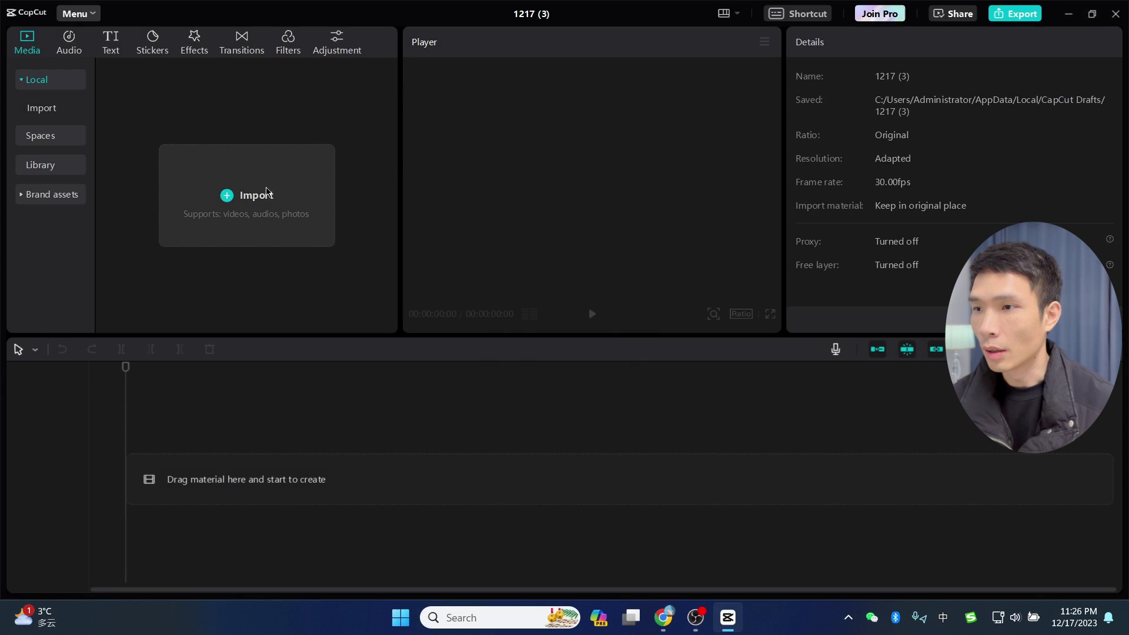
{"action": "left_click", "coordinate": [266, 191]}
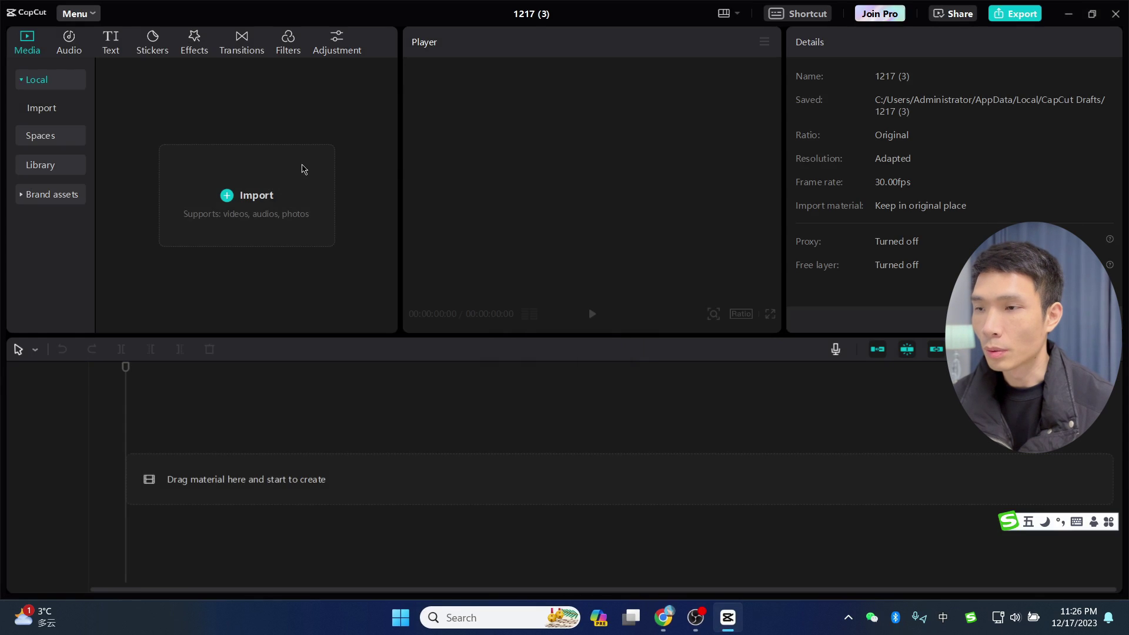
{"action": "left_click_drag", "start_coordinate": [552, 343], "coordinate": [775, 474]}
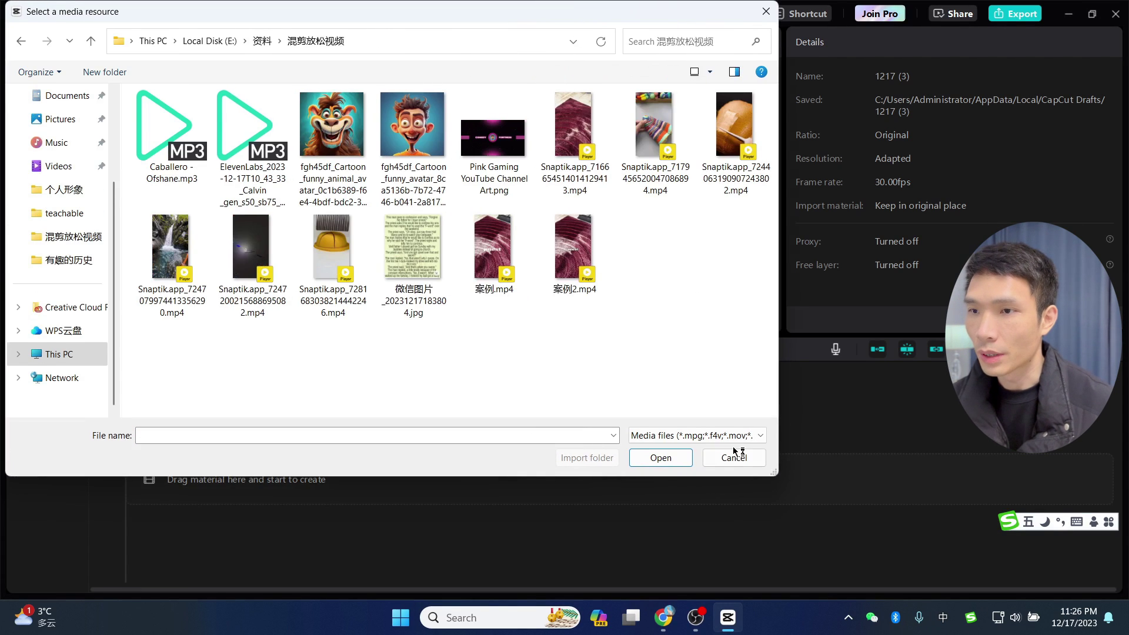
{"action": "left_click", "coordinate": [591, 121]}
{"action": "left_click", "coordinate": [336, 269], "text": "shift"}
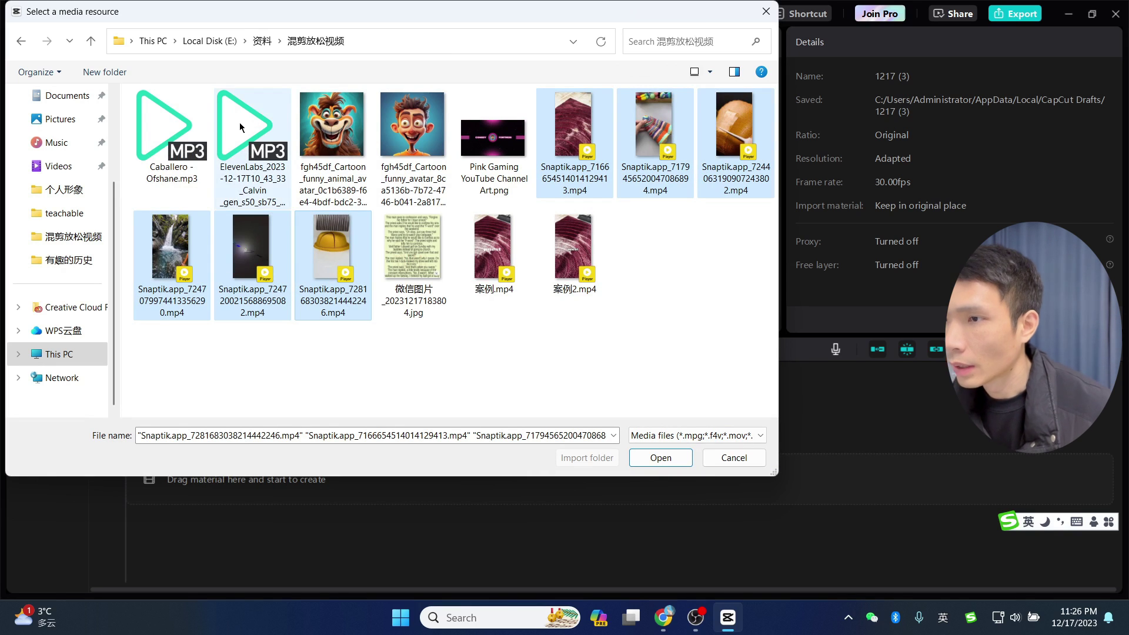
{"action": "left_click", "coordinate": [254, 176], "text": "ctrl"}
{"action": "left_click", "coordinate": [653, 456]}
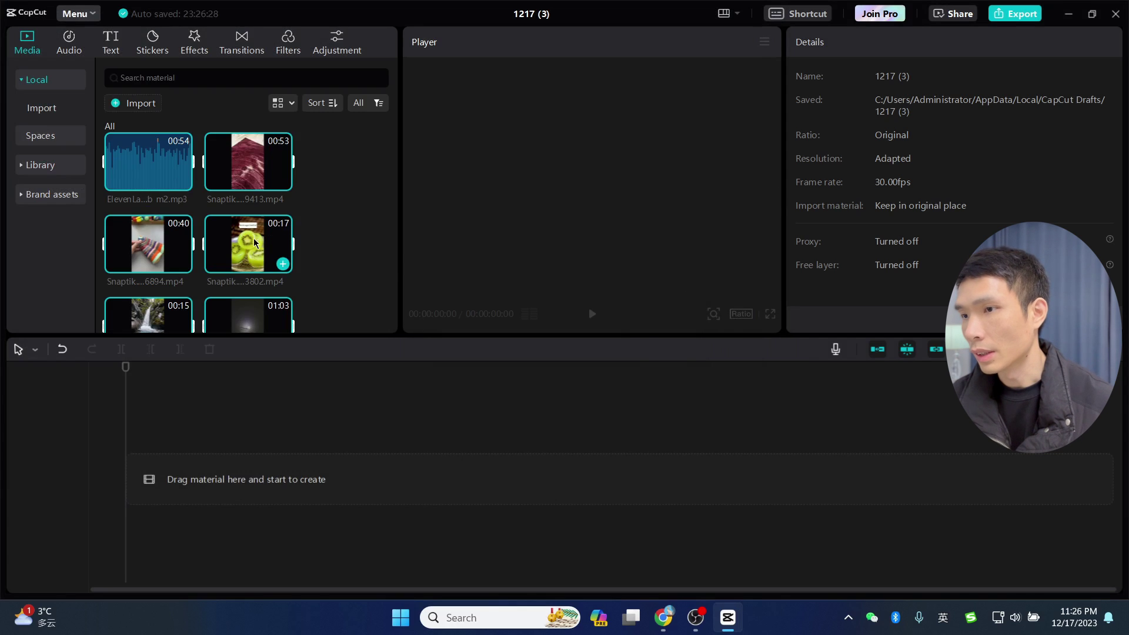
Place all imported Snaptik videos and the ElevenLabs voice-over on the timeline from its beginning.
{"action": "scroll", "coordinate": [280, 213], "scroll_direction": "down", "scroll_amount": 3}
{"action": "scroll", "coordinate": [289, 244], "scroll_direction": "up", "scroll_amount": 3}
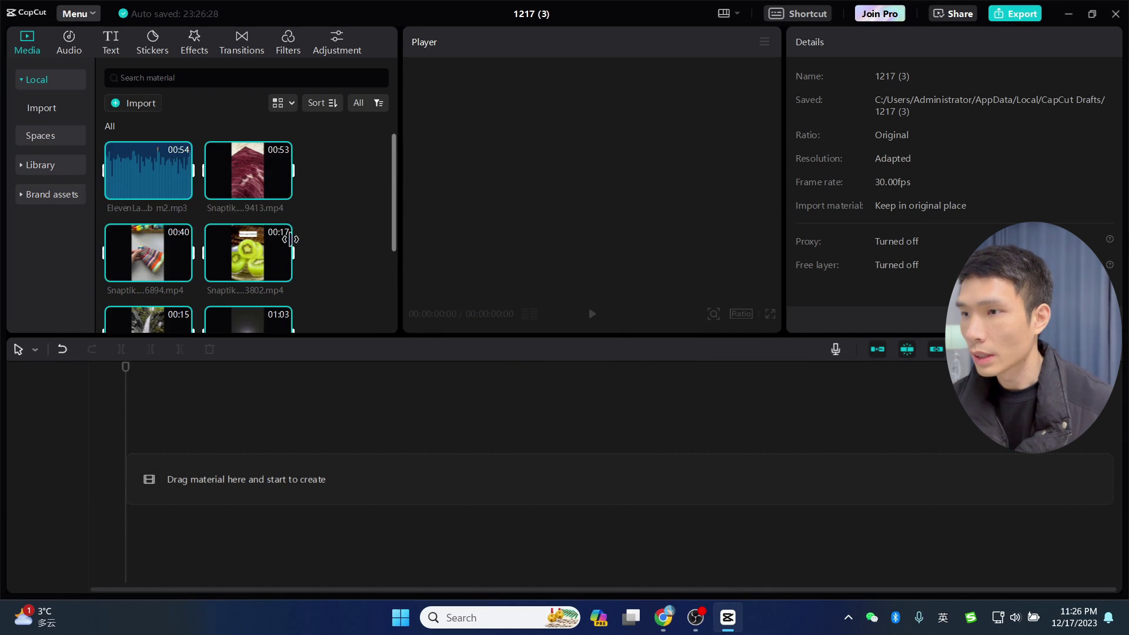
{"action": "left_click_drag", "start_coordinate": [250, 180], "coordinate": [126, 479]}
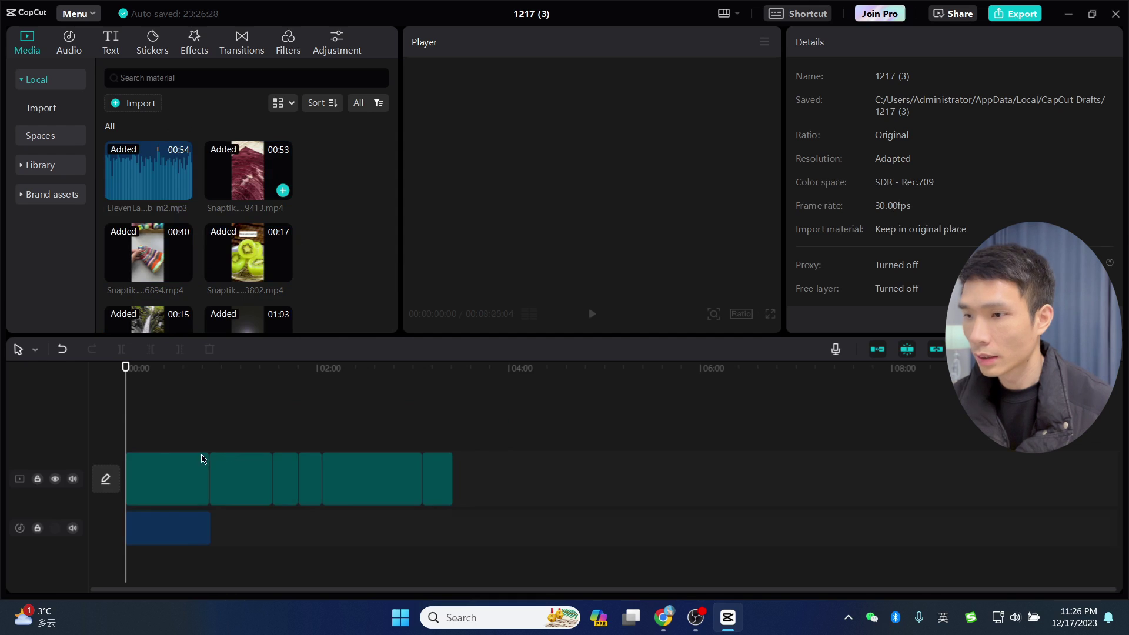
{"action": "left_click", "coordinate": [141, 376]}
{"action": "key", "text": "space"}
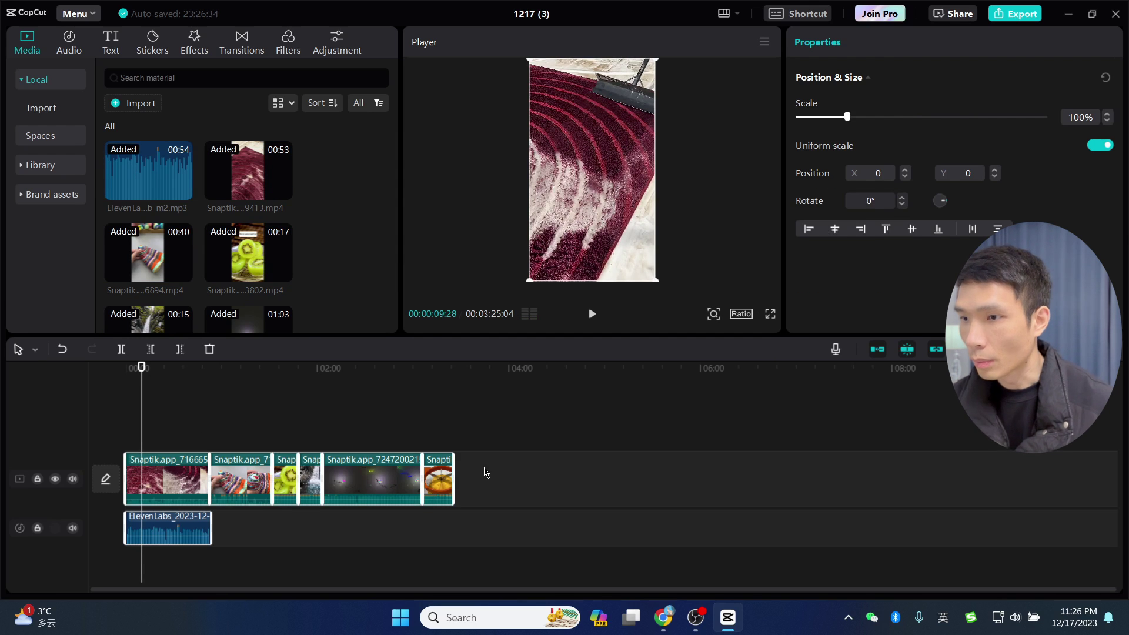
{"action": "left_click", "coordinate": [471, 498]}
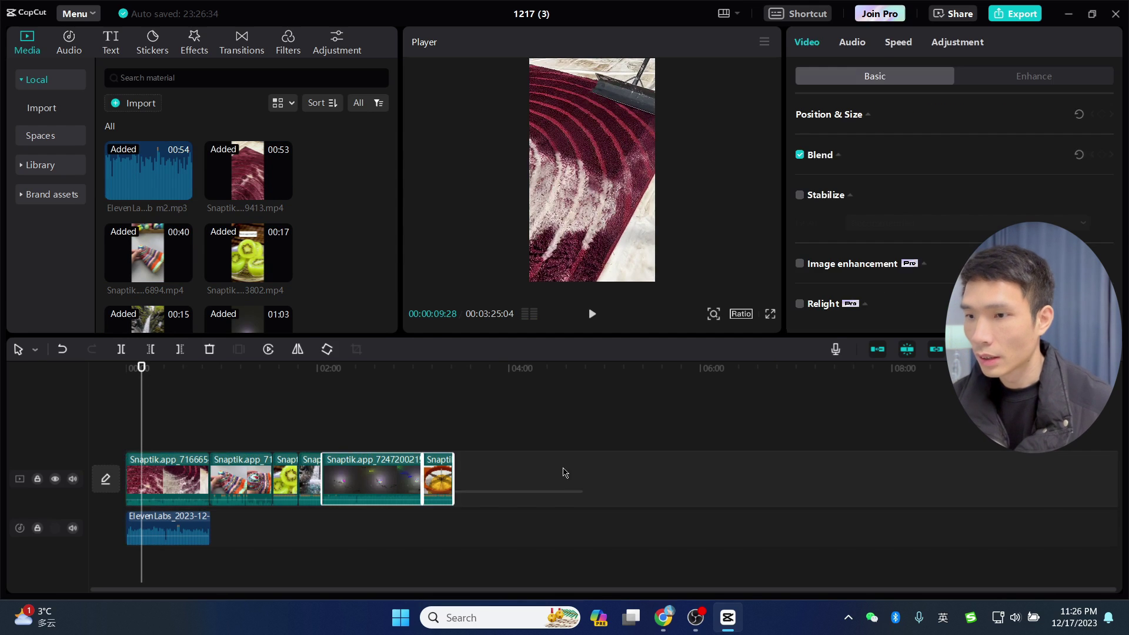
Shorten the ends of all six video clips together by about 4 seconds each and mute their original audio.
{"action": "left_click_drag", "start_coordinate": [609, 506], "coordinate": [197, 468]}
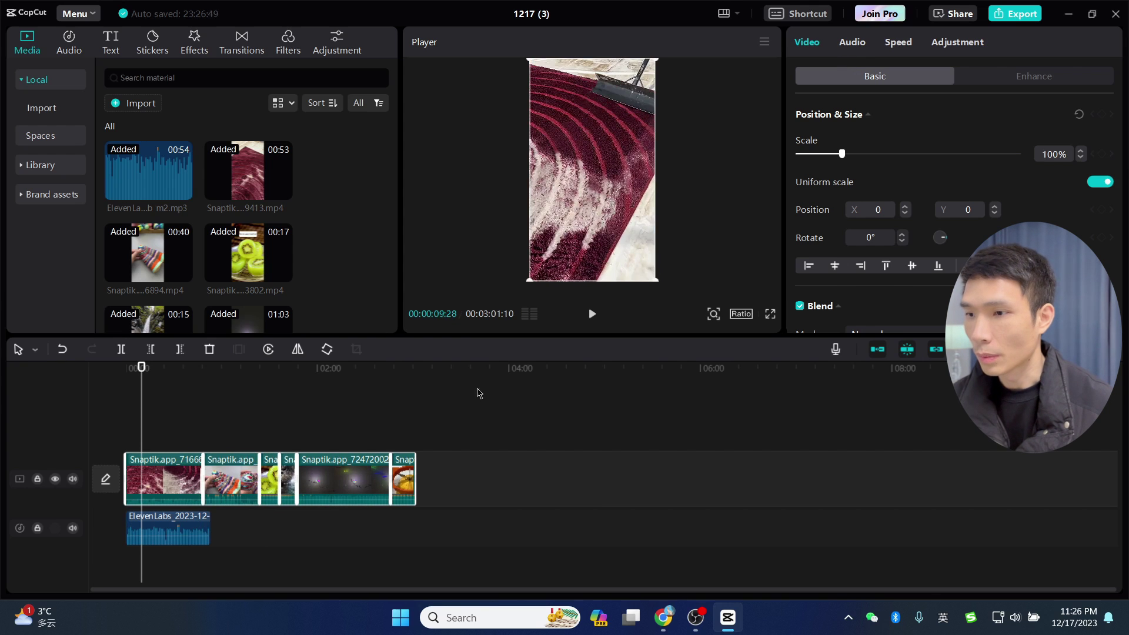
{"action": "left_click", "coordinate": [853, 43]}
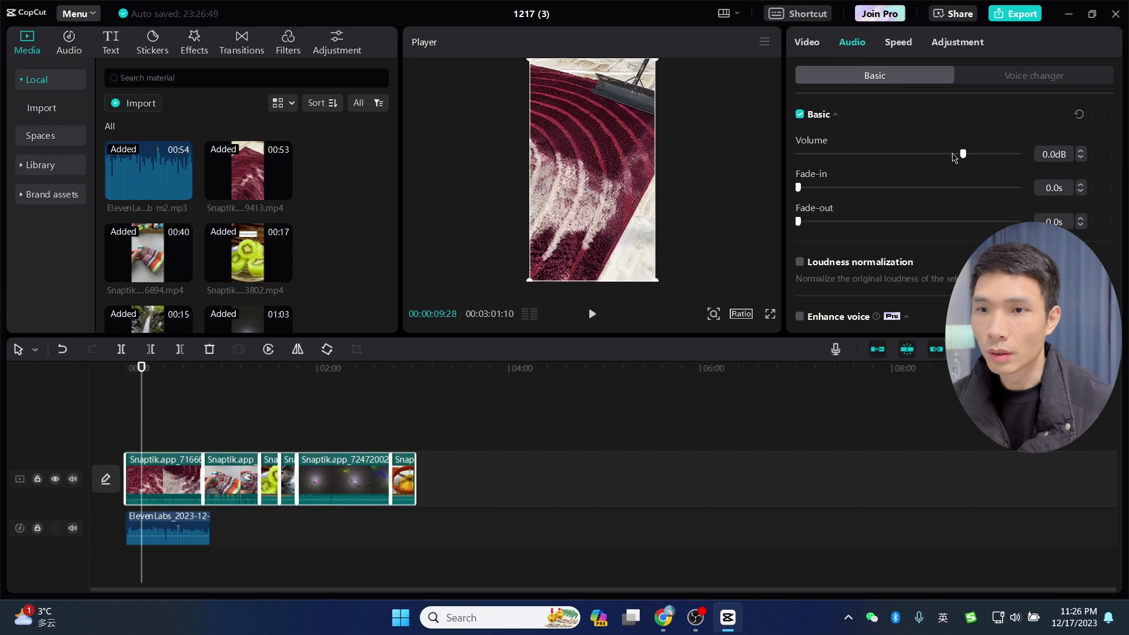
{"action": "left_click", "coordinate": [459, 454]}
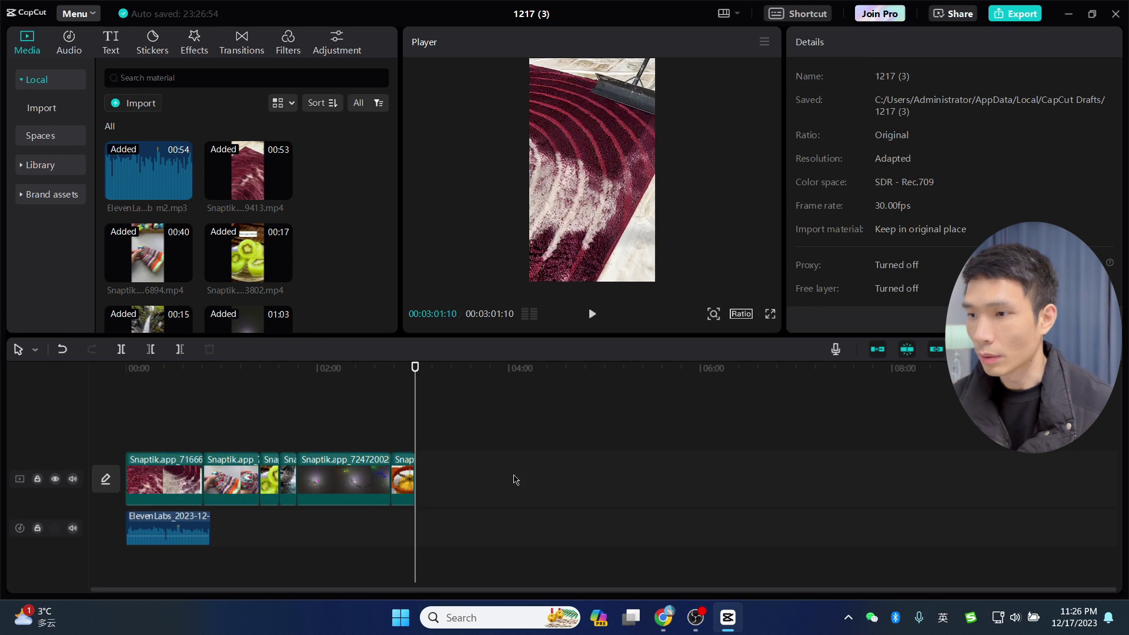
Trim the end of the carpet-cleaning clip so it lasts about 8 seconds on the timeline.
{"action": "left_click", "coordinate": [165, 479]}
{"action": "left_click", "coordinate": [176, 377]}
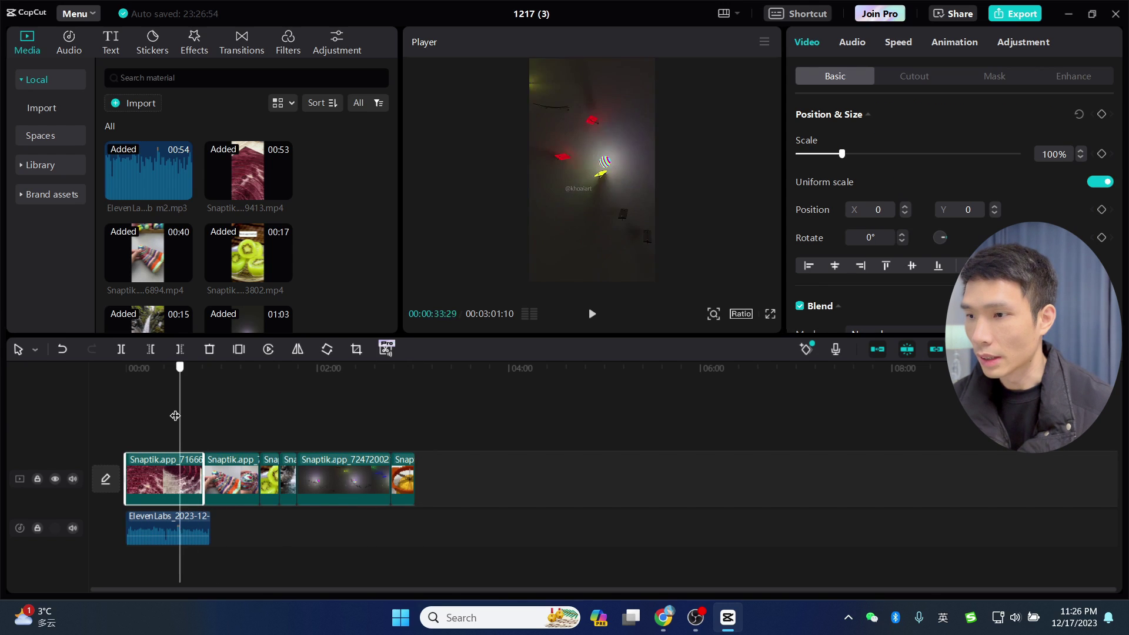
{"action": "left_click", "coordinate": [156, 372]}
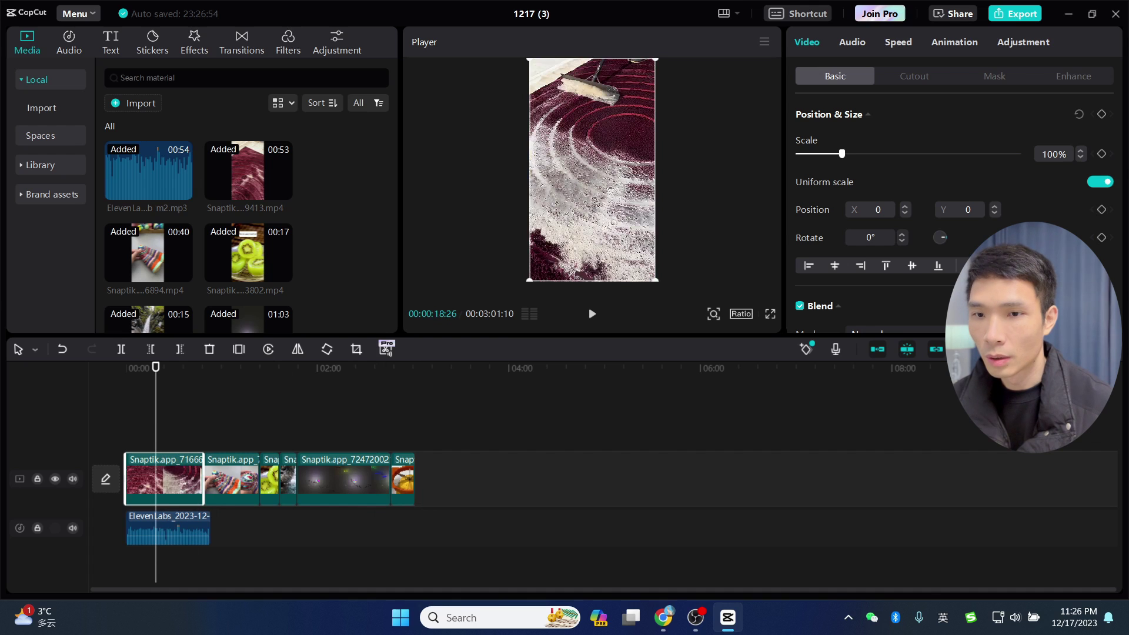
{"action": "key", "text": "ctrl+equal"}
{"action": "key", "text": "ctrl+equal"}
{"action": "left_click_drag", "start_coordinate": [188, 381], "coordinate": [295, 381]}
{"action": "key", "text": "w"}
Split the second video clip into three pieces and move the longest, last piece behind the waterfall clip.
{"action": "key", "text": "ctrl+b"}
{"action": "key", "text": "ctrl+b"}
{"action": "left_click_drag", "start_coordinate": [331, 470], "coordinate": [531, 470]}
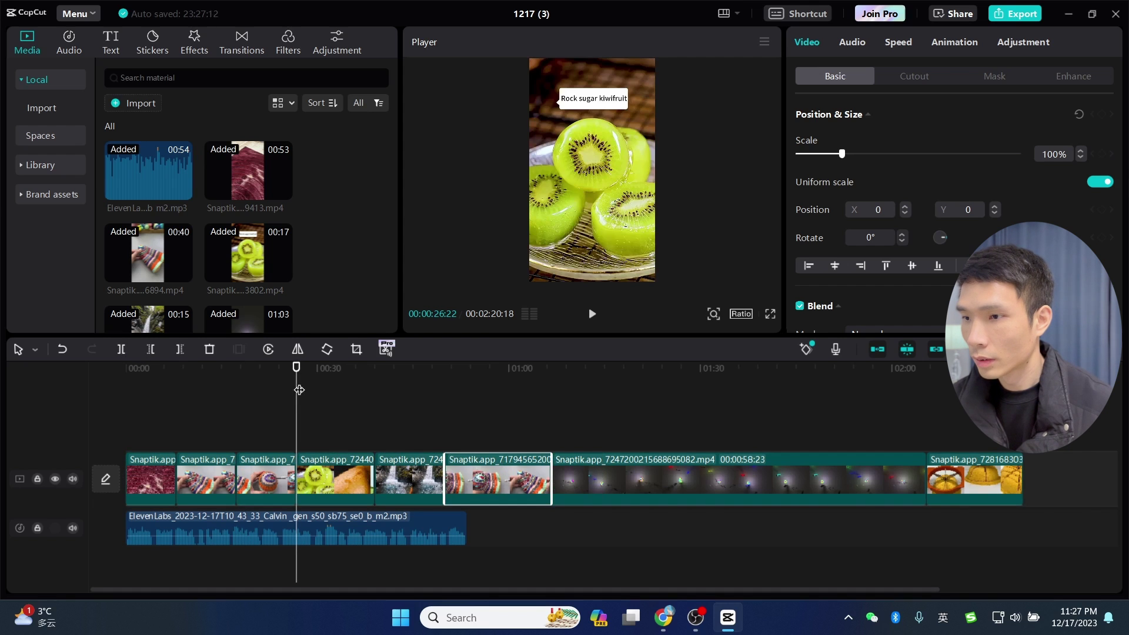
Delete the remaining second piece of the split clip and cut off the kiwi clip's end at 00:00:22:26.
{"action": "left_click", "coordinate": [283, 470]}
{"action": "key", "text": "Delete"}
{"action": "left_click", "coordinate": [283, 459]}
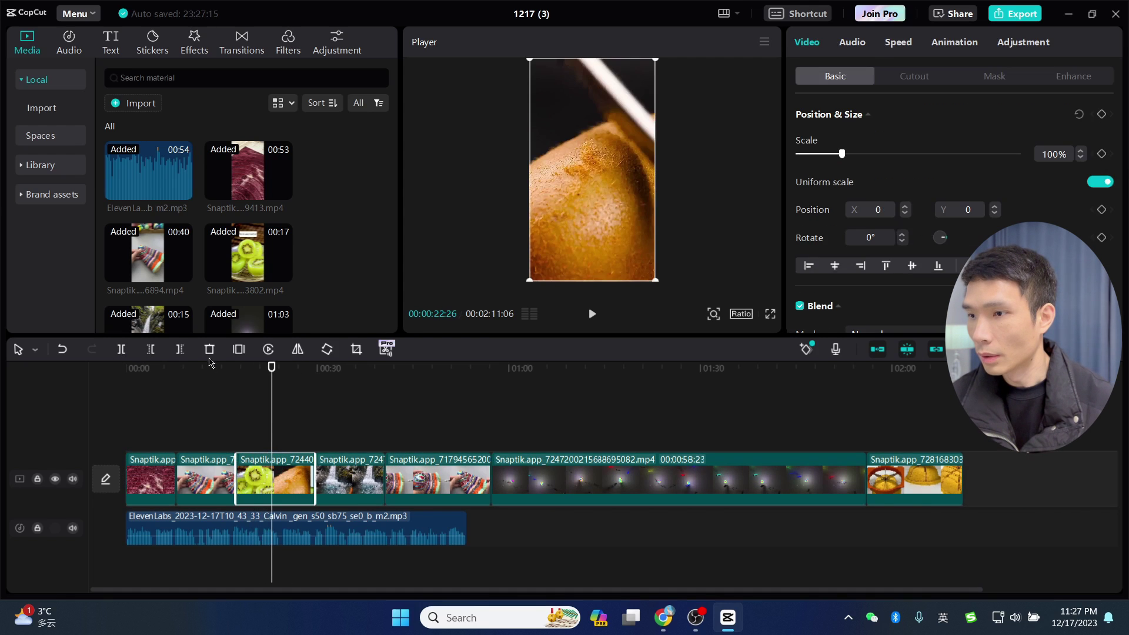
{"action": "key", "text": "w"}
Cut off the end of the waterfall clip at about 00:00:27.
{"action": "mouse_move", "coordinate": [271, 381]}
{"action": "left_mouse_down"}
{"action": "mouse_move", "coordinate": [298, 391]}
{"action": "mouse_move", "coordinate": [275, 379]}
{"action": "mouse_move", "coordinate": [292, 380]}
{"action": "left_mouse_up"}
{"action": "left_click", "coordinate": [318, 477]}
{"action": "key", "text": "space"}
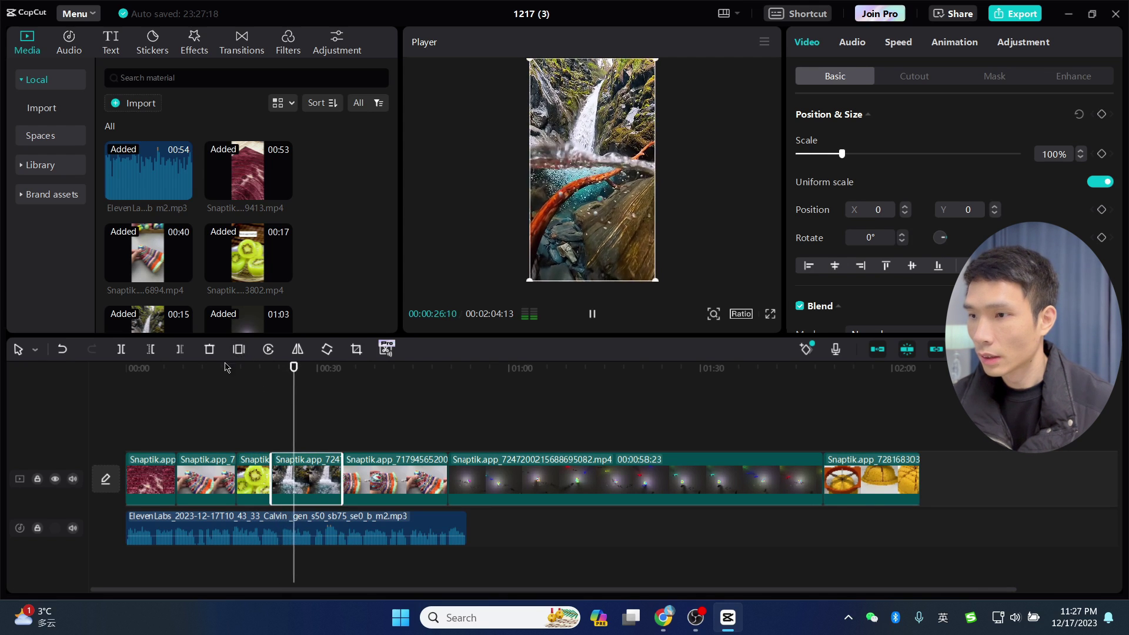
{"action": "left_click", "coordinate": [180, 350]}
Cut off the sock-painting clip's end at 00:00:34:28 and the following coloured-lights clip's end at about 00:00:43.
{"action": "left_click_drag", "start_coordinate": [295, 369], "coordinate": [323, 378]}
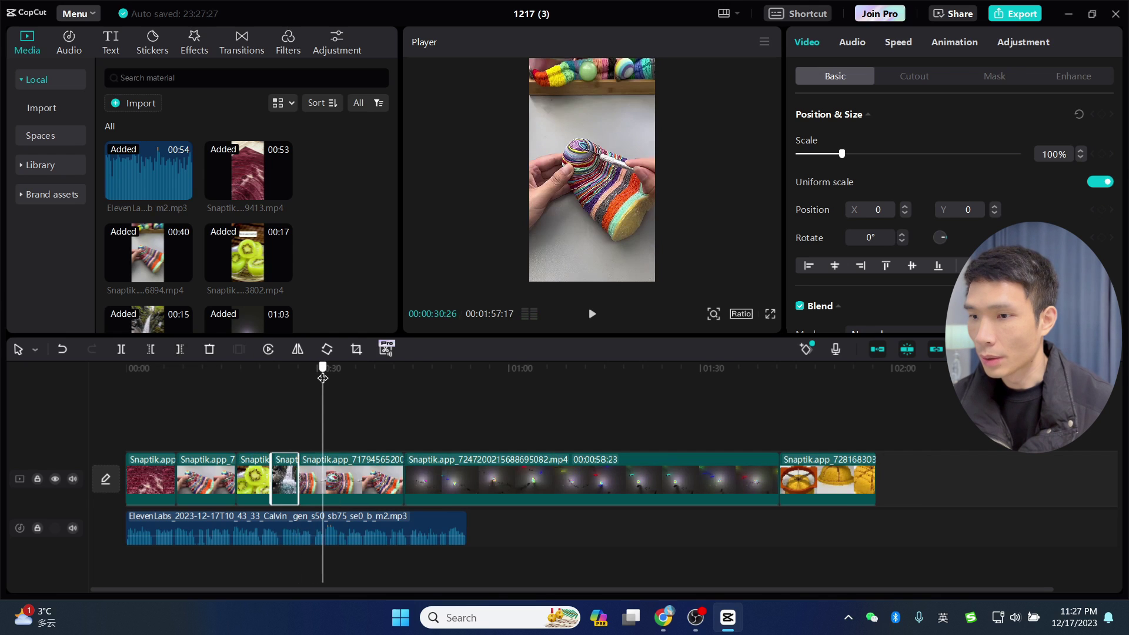
{"action": "left_click", "coordinate": [332, 379]}
{"action": "left_click", "coordinate": [350, 380]}
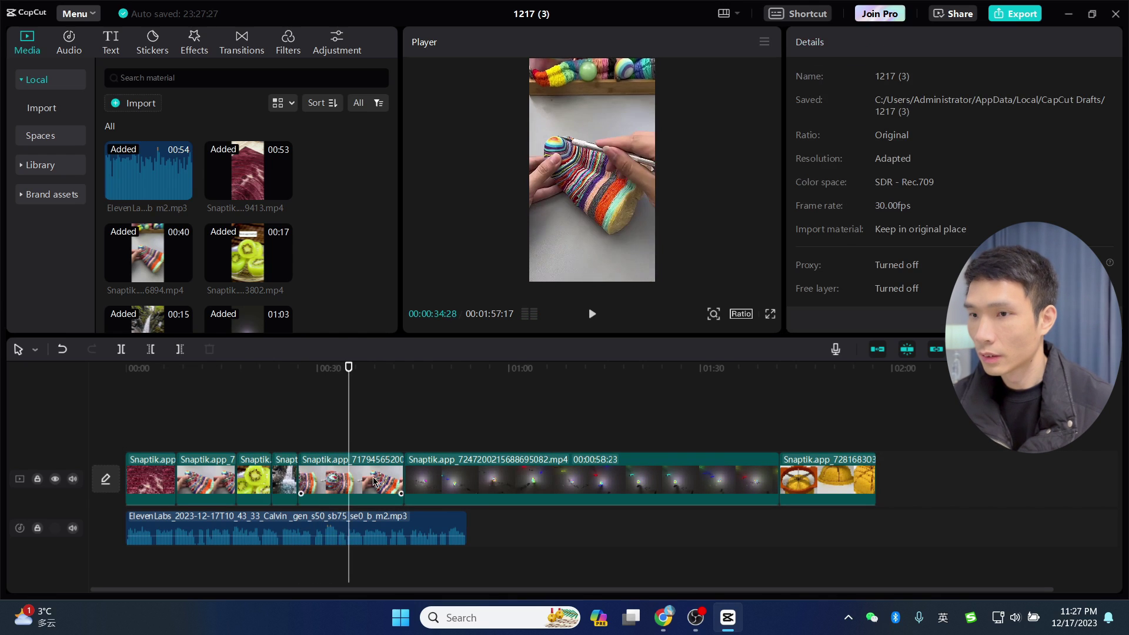
{"action": "key", "text": "w"}
{"action": "left_click", "coordinate": [389, 383]}
{"action": "left_click", "coordinate": [399, 383]}
{"action": "key", "text": "w"}
Trim the end of the last video clip to match the voice-over's end at 00:00:53:14.
{"action": "left_click_drag", "start_coordinate": [399, 381], "coordinate": [468, 380]}
{"action": "left_click", "coordinate": [451, 472]}
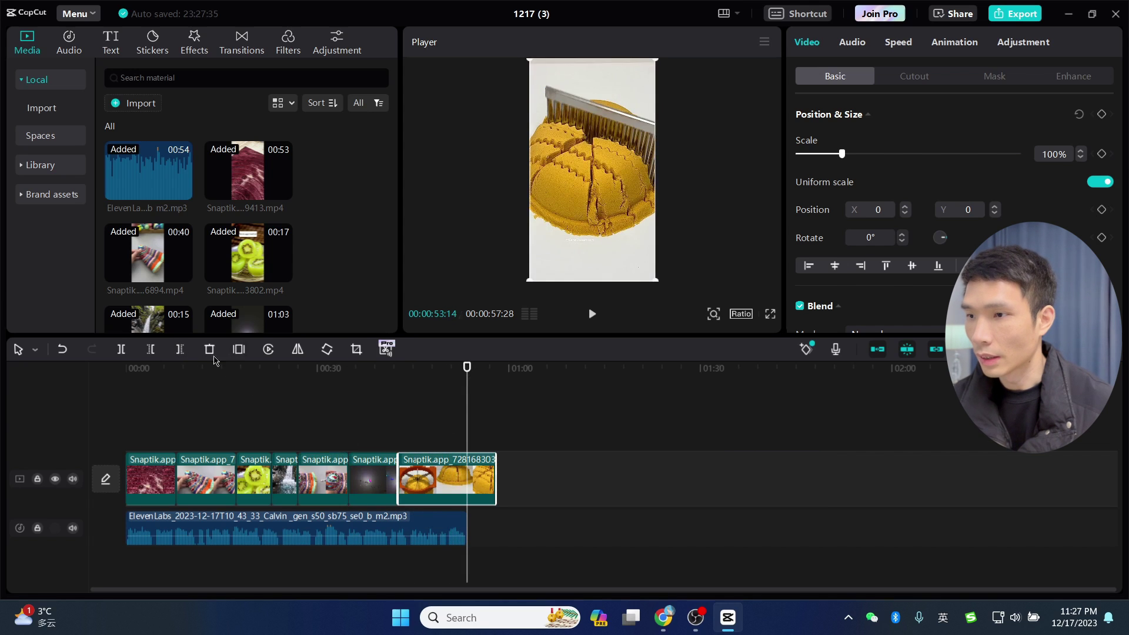
{"action": "left_click", "coordinate": [182, 350]}
Return the playhead to the start and generate English auto captions for the voice-over.
{"action": "left_click_drag", "start_coordinate": [422, 401], "coordinate": [33, 368]}
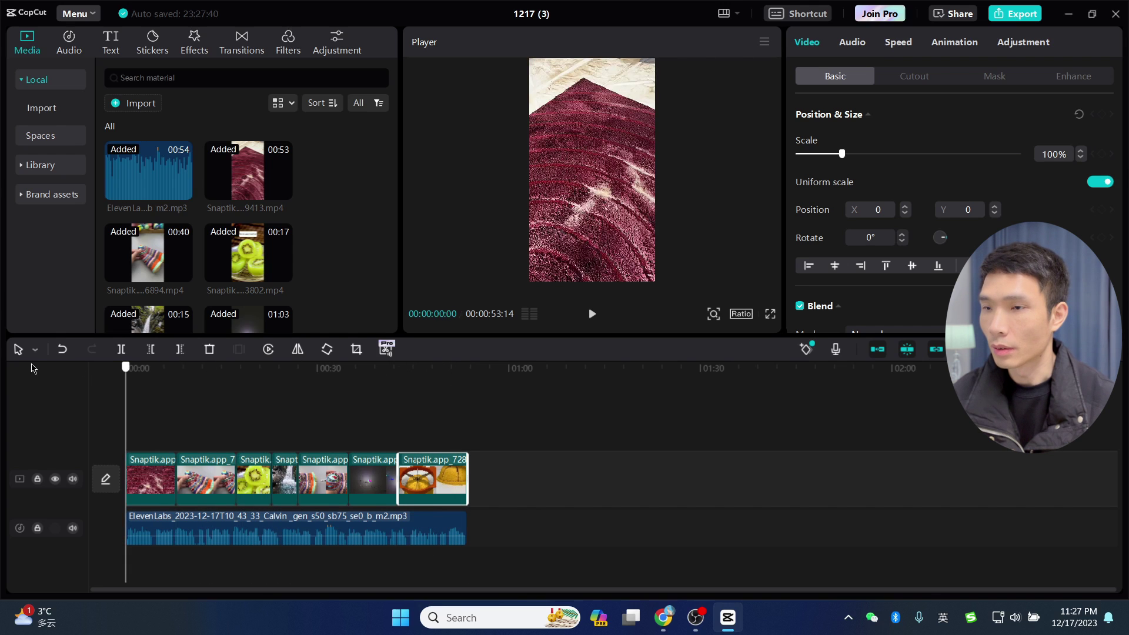
{"action": "left_click", "coordinate": [112, 52]}
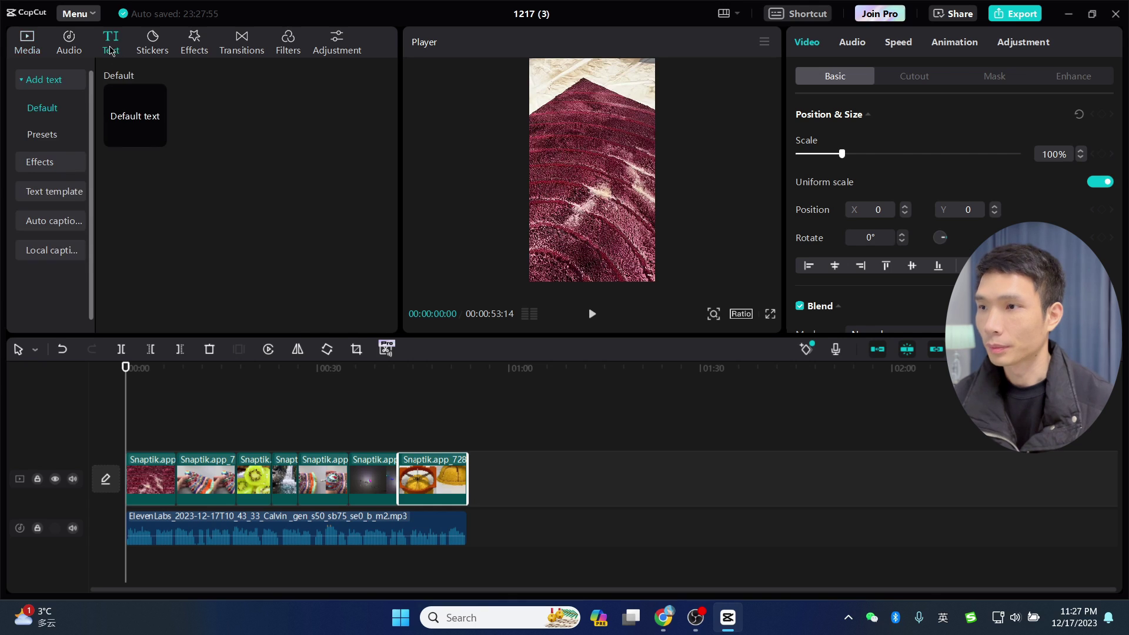
{"action": "left_click", "coordinate": [49, 222]}
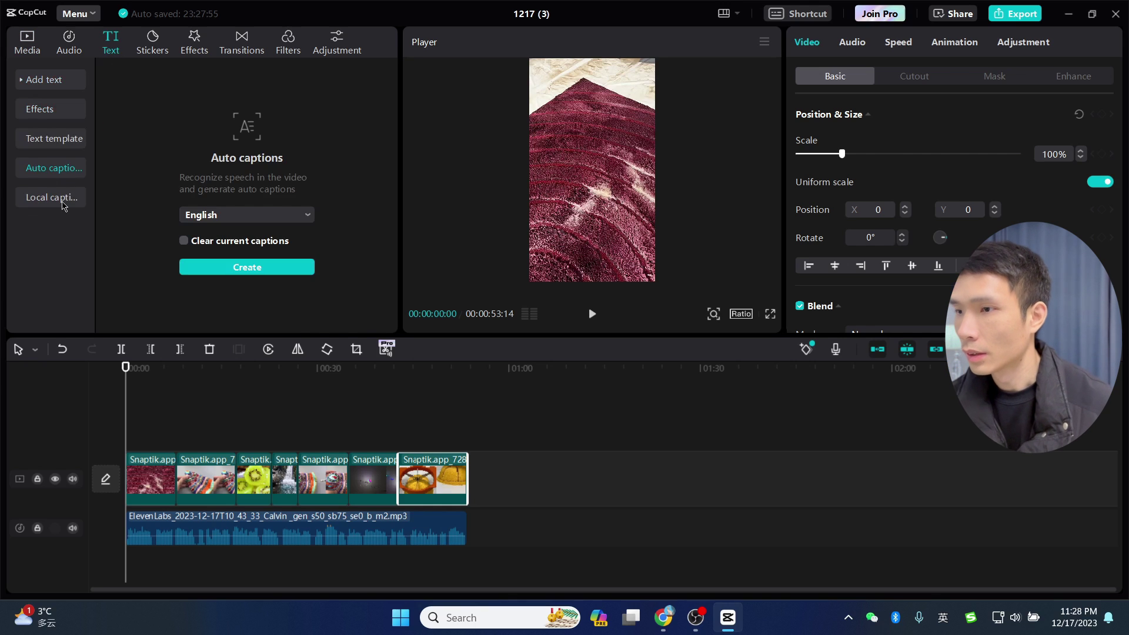
{"action": "left_click", "coordinate": [252, 272]}
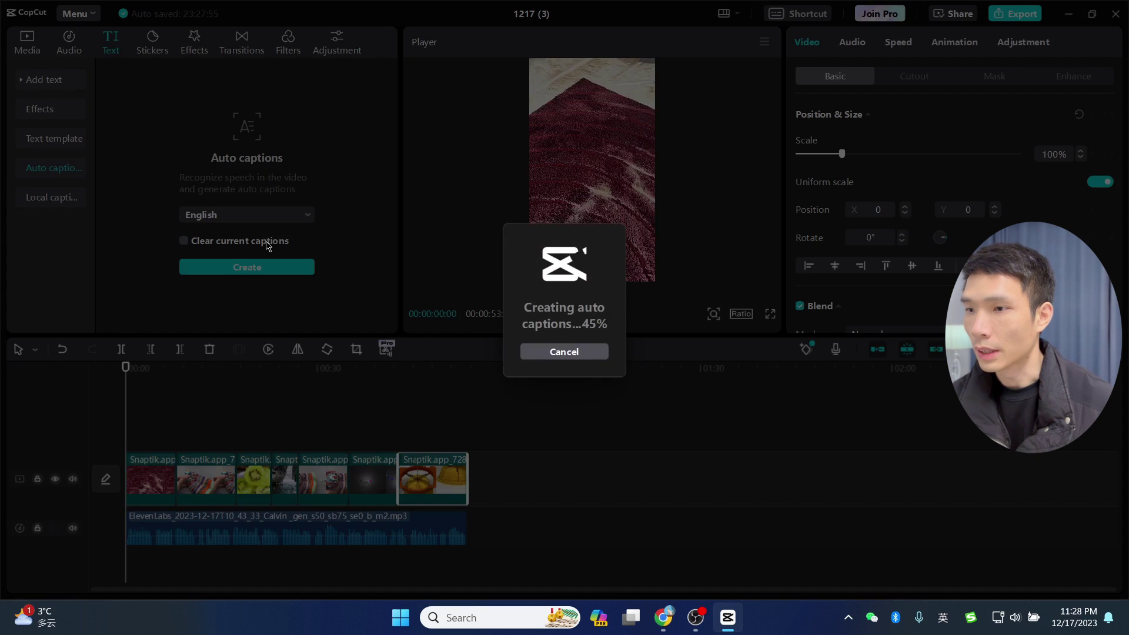
Switch to Chrome, examine the caption style in Humor Tank's Short "If we don't have it, get free bread for a year", and return to CapCut.
{"action": "left_click", "coordinate": [663, 615]}
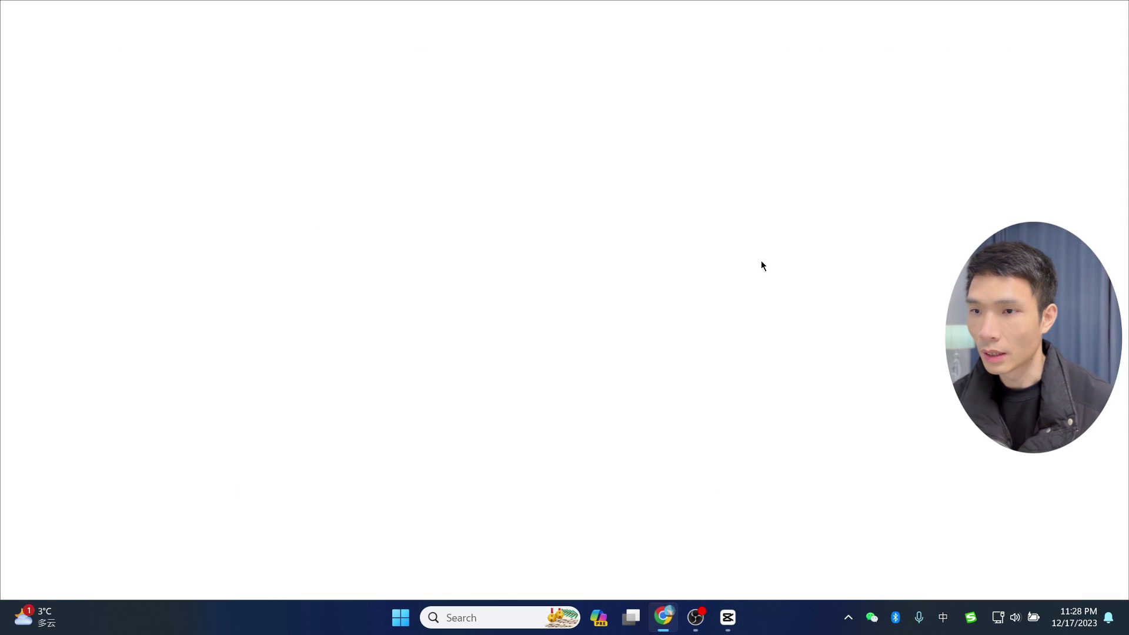
{"action": "left_click", "coordinate": [512, 10]}
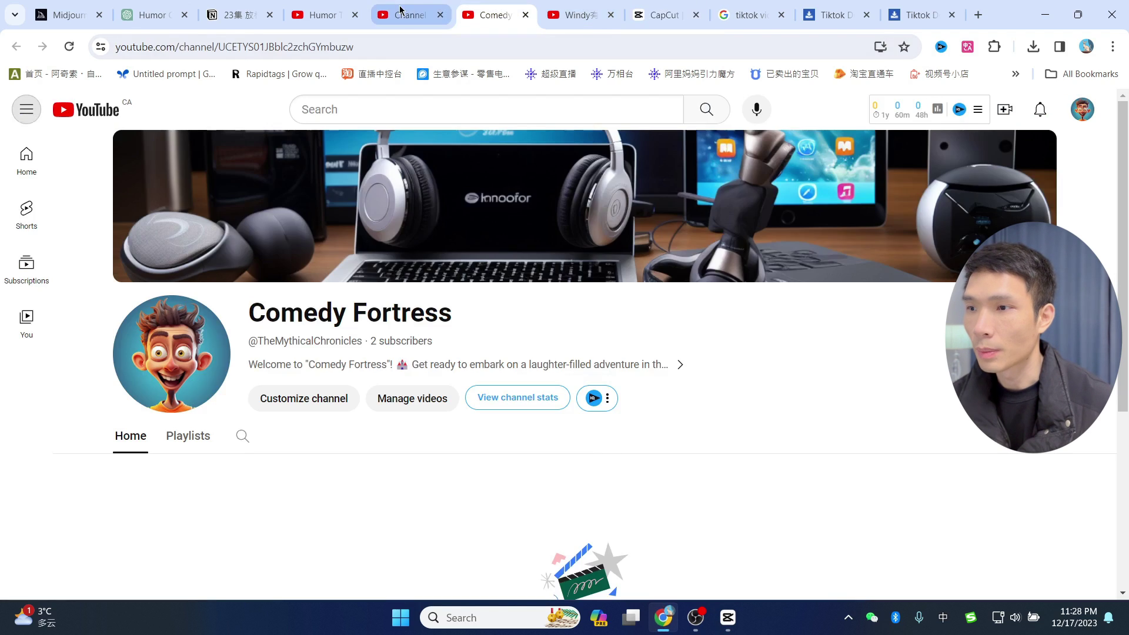
{"action": "left_click", "coordinate": [404, 9]}
{"action": "left_click", "coordinate": [312, 16]}
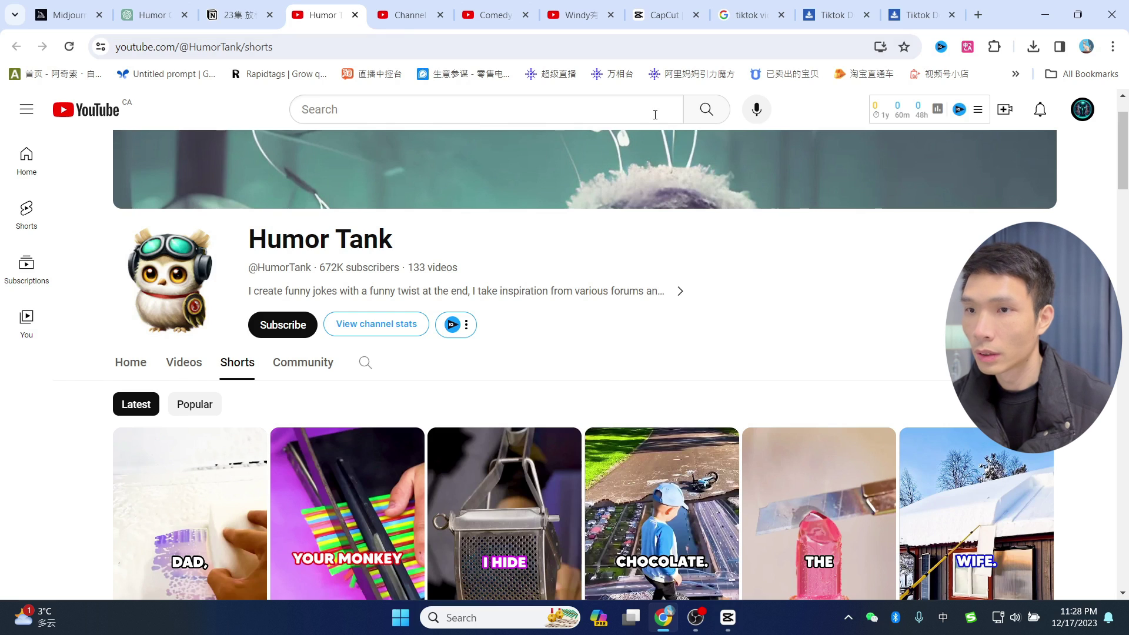
{"action": "scroll", "coordinate": [689, 324], "scroll_direction": "down", "scroll_amount": 3}
{"action": "left_click", "coordinate": [689, 324]}
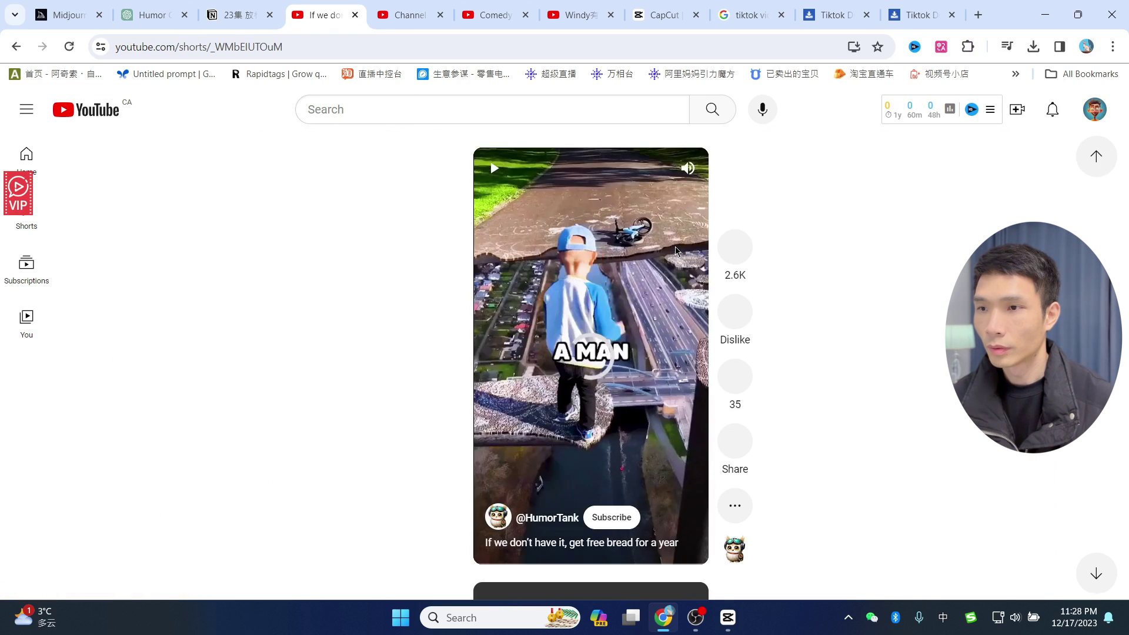
{"action": "left_click", "coordinate": [688, 168]}
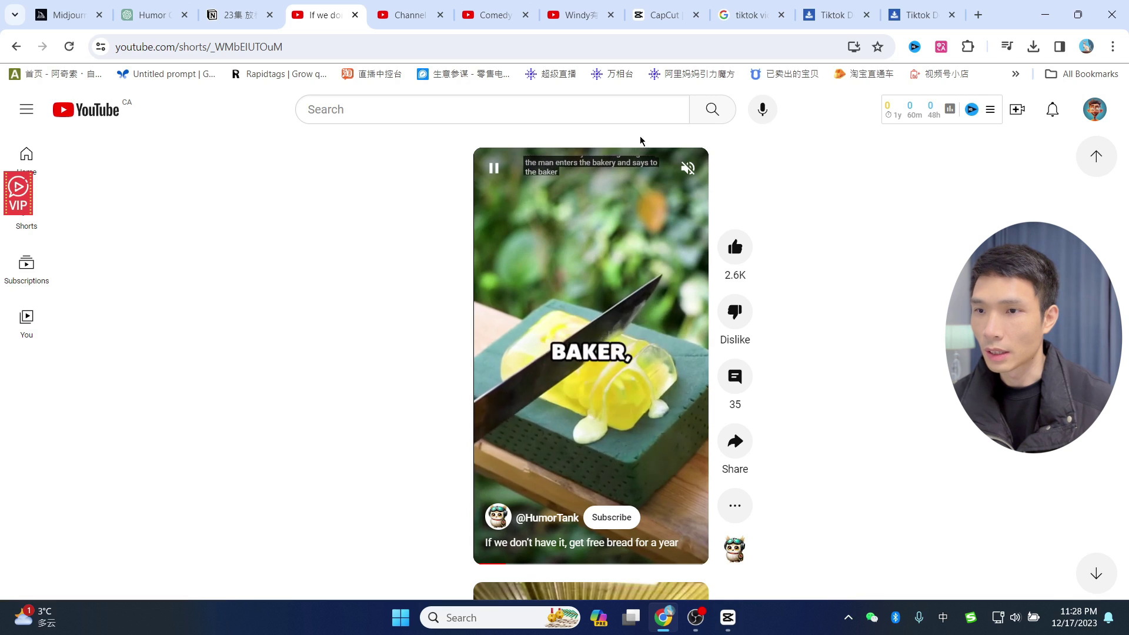
{"action": "left_click", "coordinate": [688, 168]}
{"action": "left_click", "coordinate": [688, 168]}
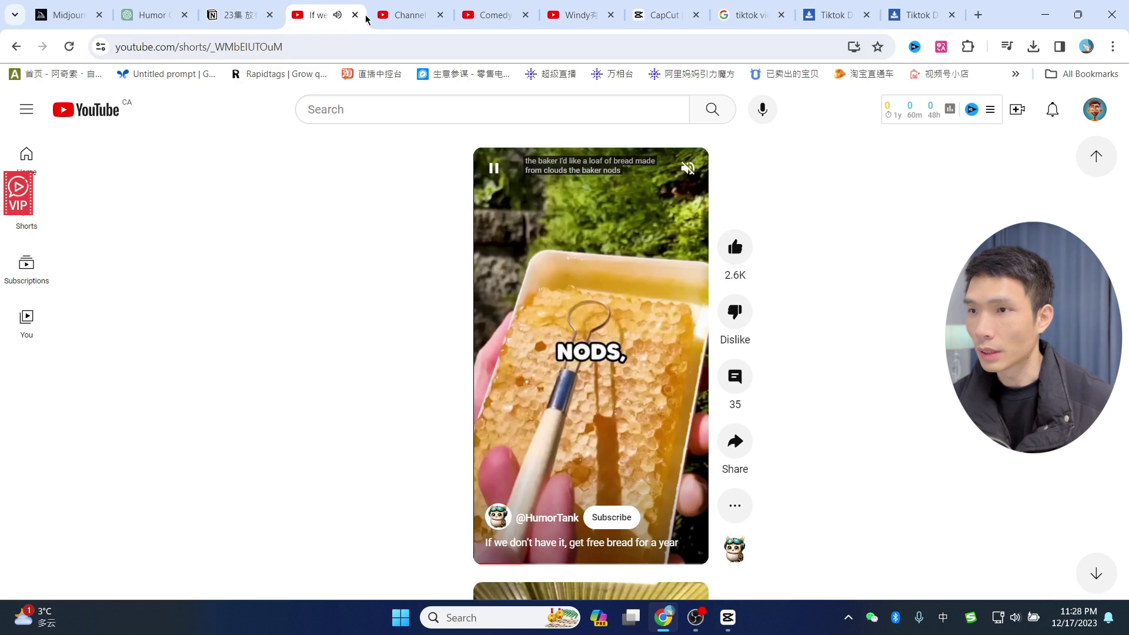
{"action": "key", "text": "alt+Tab"}
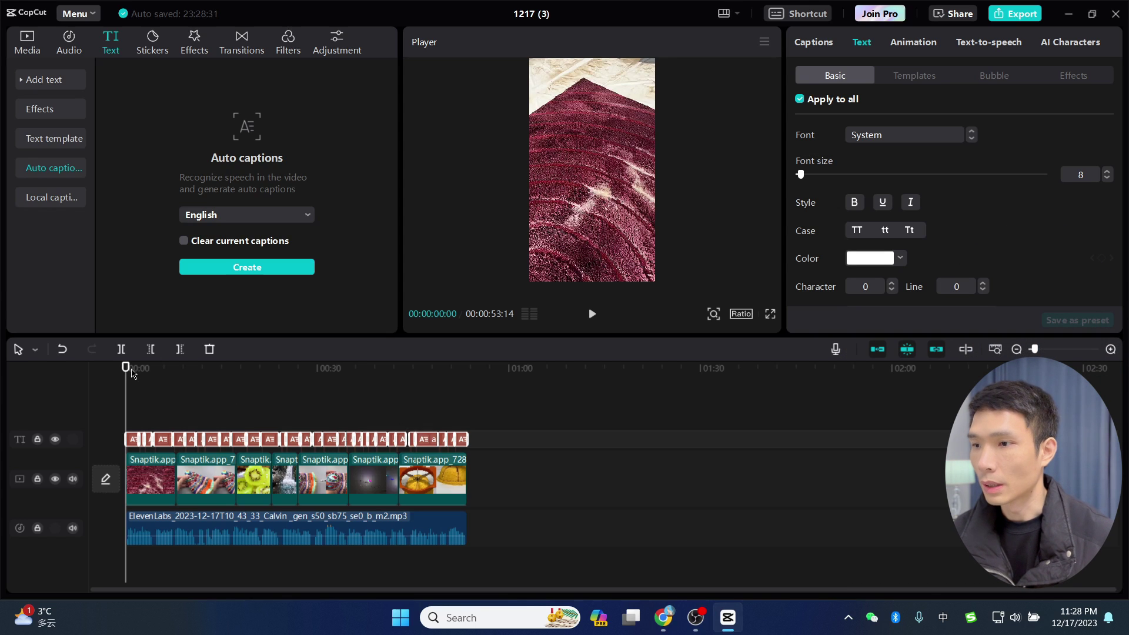
Apply the Bounce Out captions animation to all generated captions.
{"action": "left_click_drag", "start_coordinate": [132, 372], "coordinate": [146, 374]}
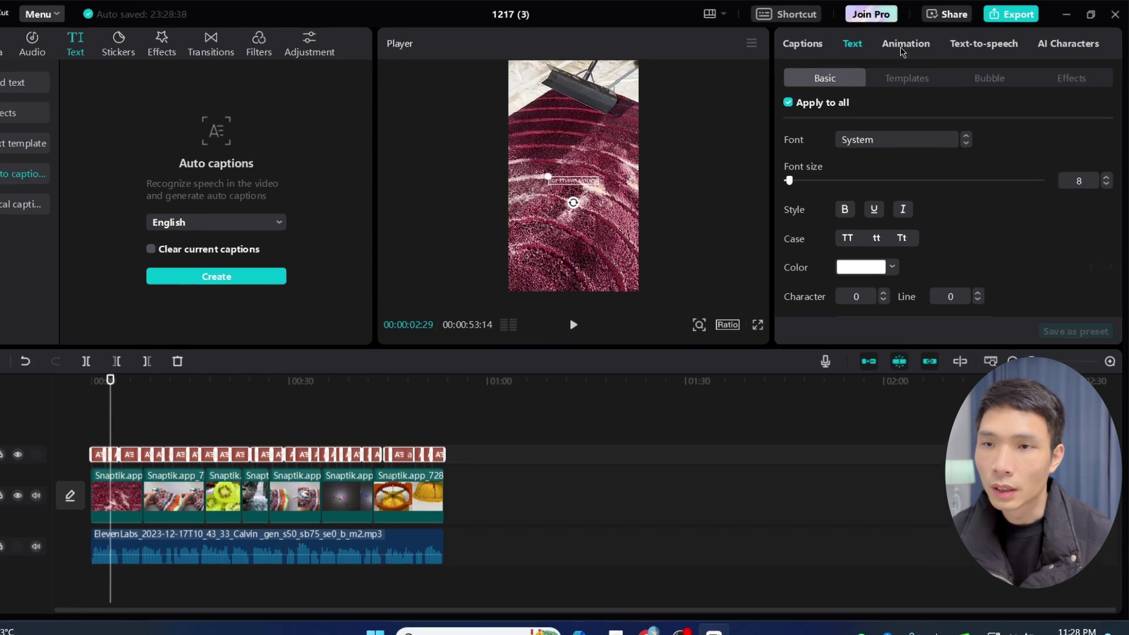
{"action": "left_click", "coordinate": [914, 42]}
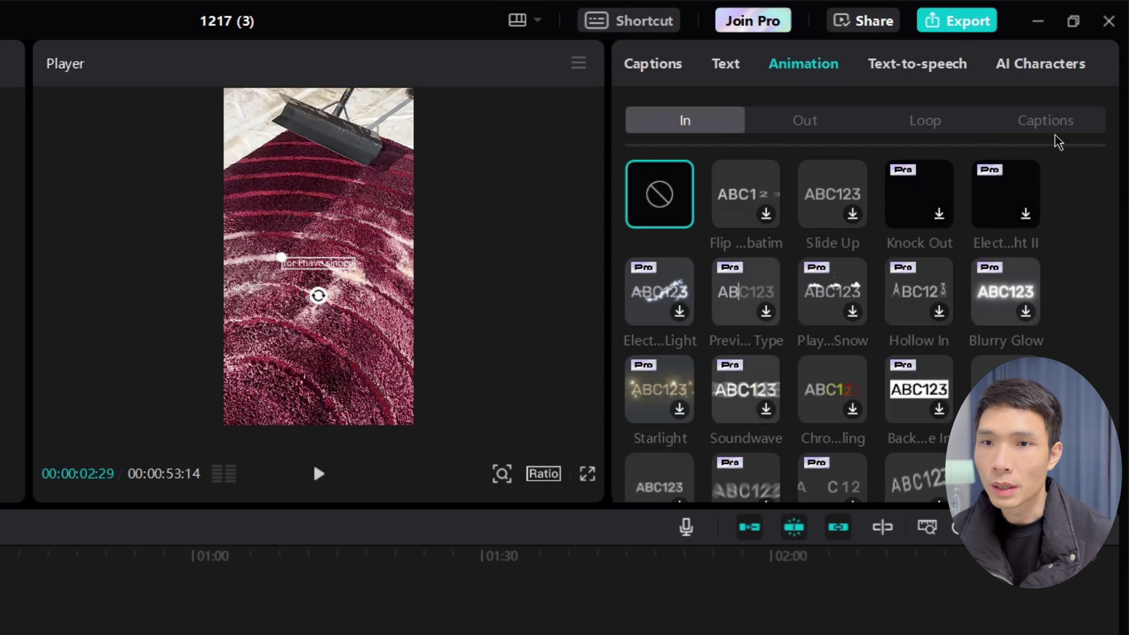
{"action": "left_click", "coordinate": [1050, 131]}
{"action": "scroll", "coordinate": [891, 395], "scroll_direction": "down", "scroll_amount": 10}
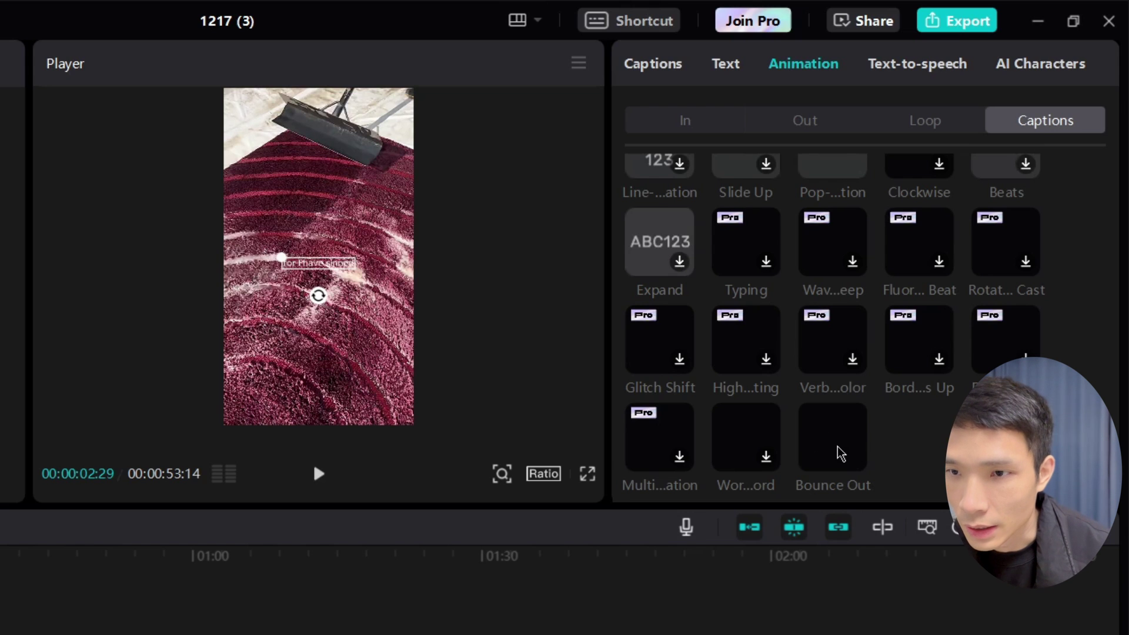
{"action": "left_click", "coordinate": [842, 452]}
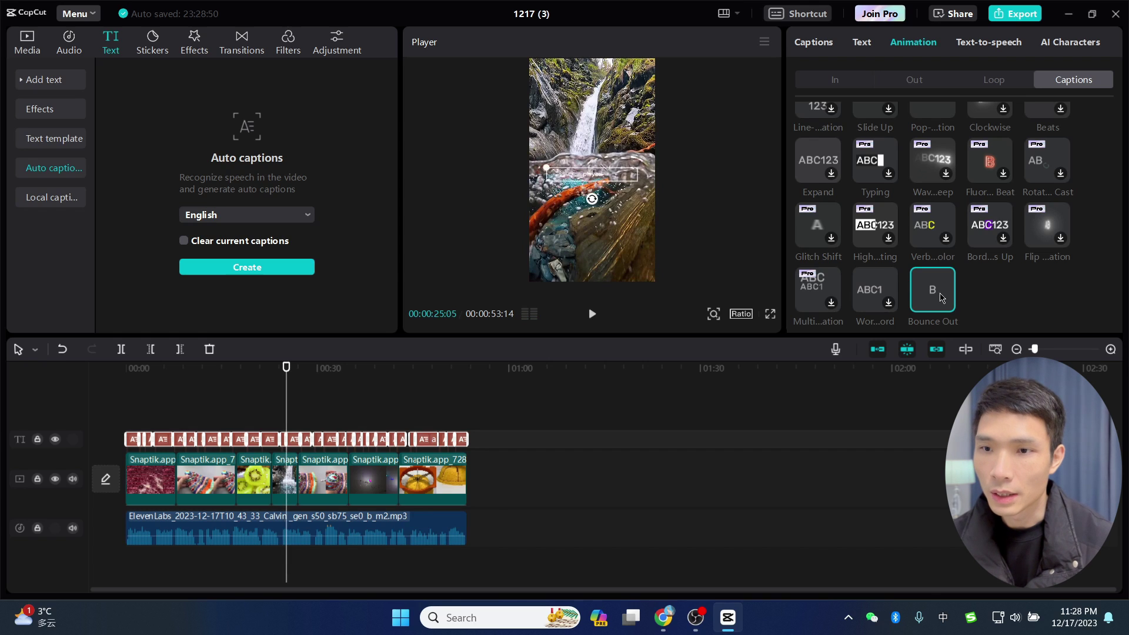
Set the font size of all captions to 24 and change their font to Cherish.
{"action": "left_click", "coordinate": [861, 44]}
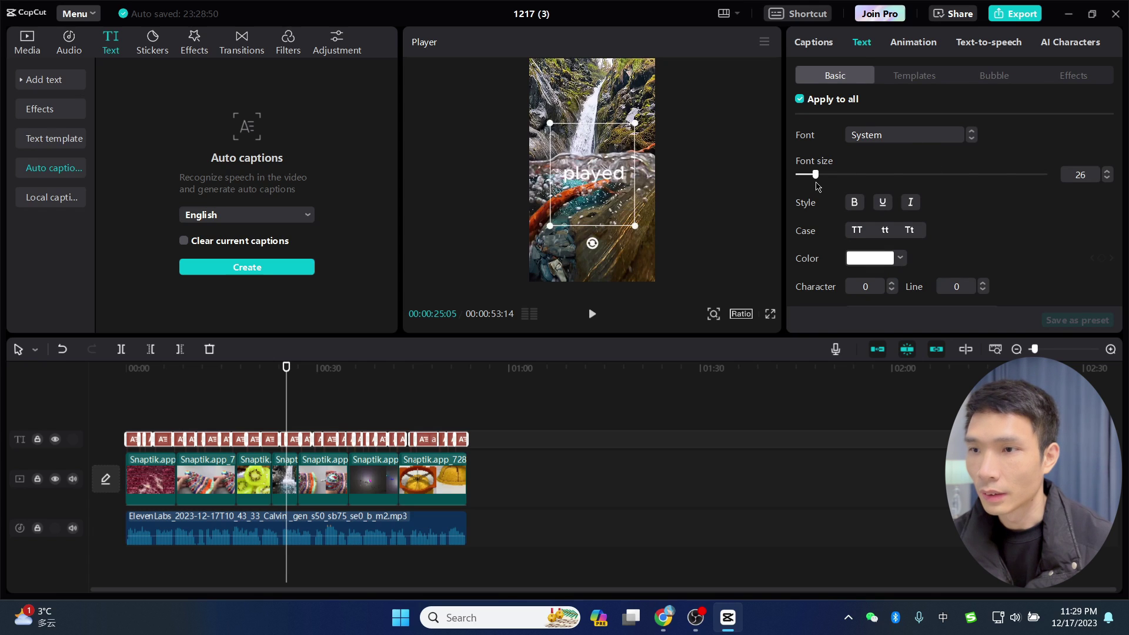
{"action": "left_click_drag", "start_coordinate": [815, 184], "coordinate": [813, 182]}
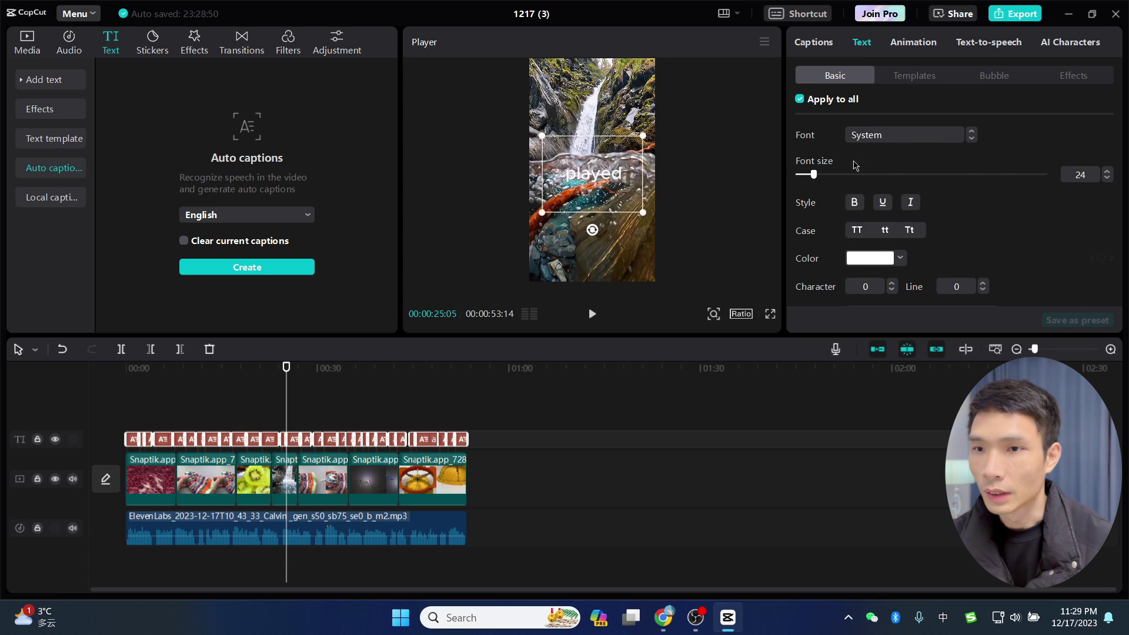
{"action": "left_click", "coordinate": [885, 138]}
{"action": "scroll", "coordinate": [935, 270], "scroll_direction": "down", "scroll_amount": 5}
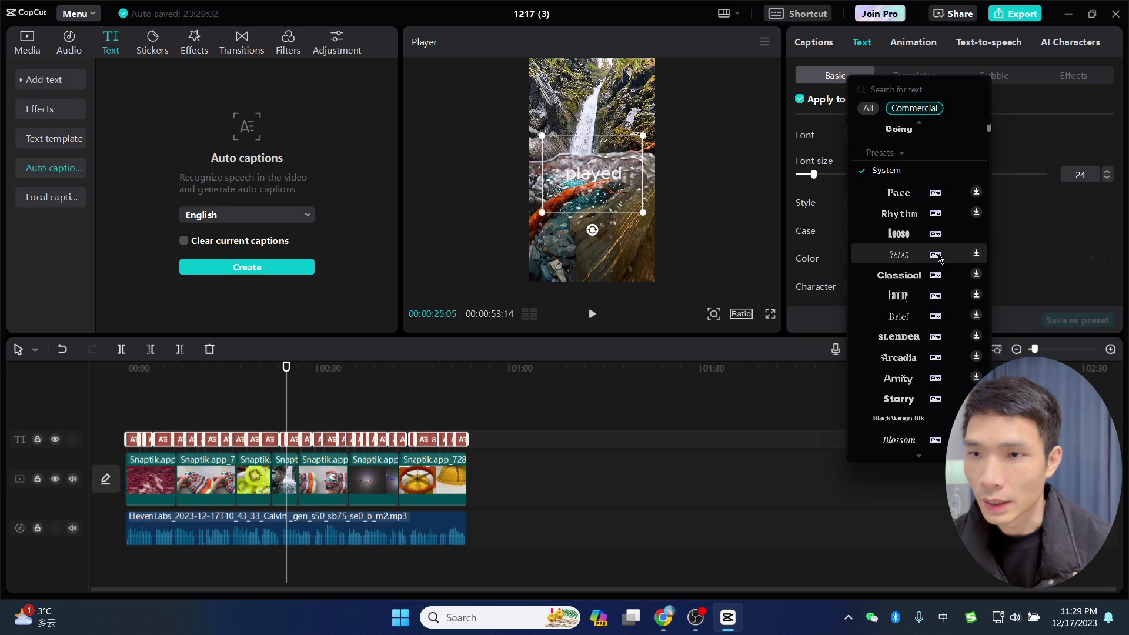
{"action": "scroll", "coordinate": [930, 338], "scroll_direction": "down", "scroll_amount": 3}
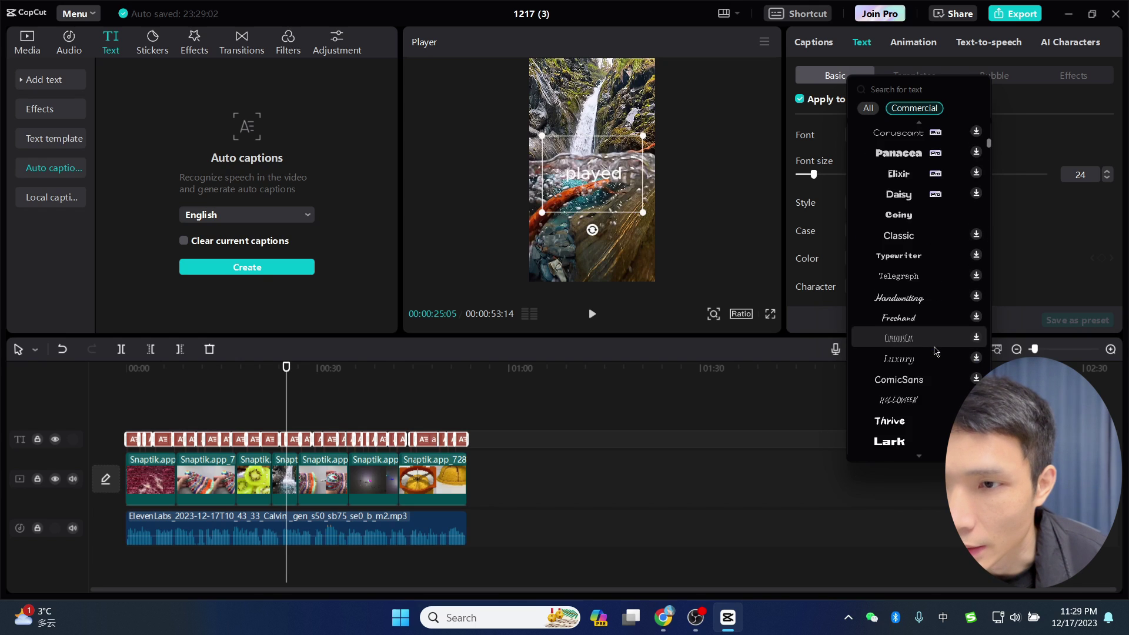
{"action": "scroll", "coordinate": [931, 341], "scroll_direction": "up", "scroll_amount": 3}
{"action": "scroll", "coordinate": [930, 347], "scroll_direction": "down", "scroll_amount": 3}
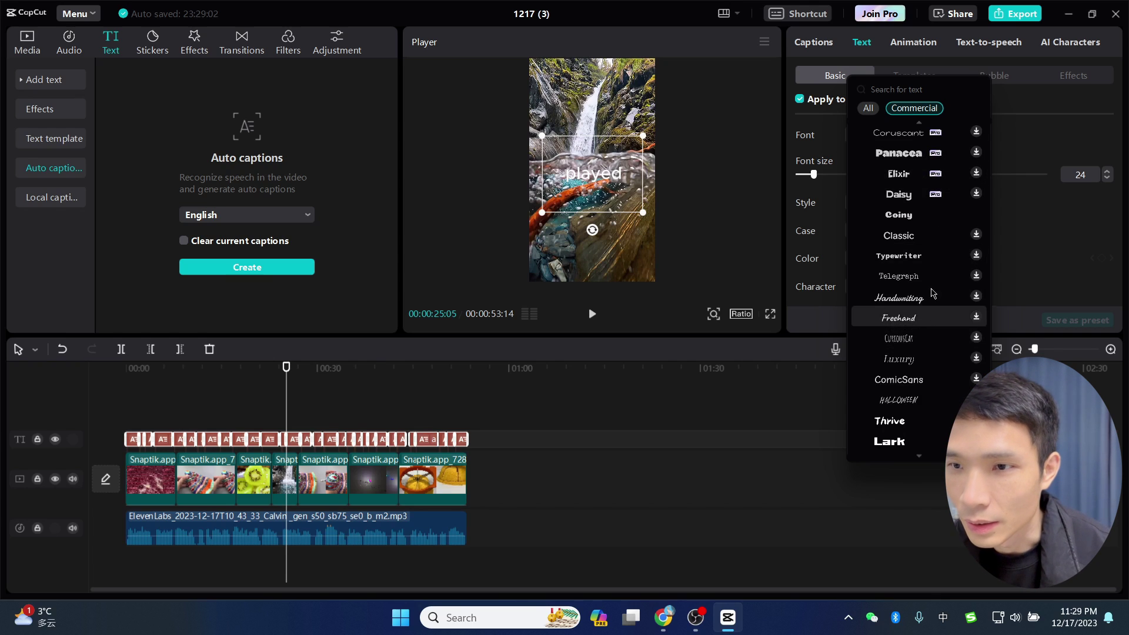
{"action": "scroll", "coordinate": [932, 292], "scroll_direction": "down", "scroll_amount": 1}
{"action": "scroll", "coordinate": [931, 292], "scroll_direction": "down", "scroll_amount": 1}
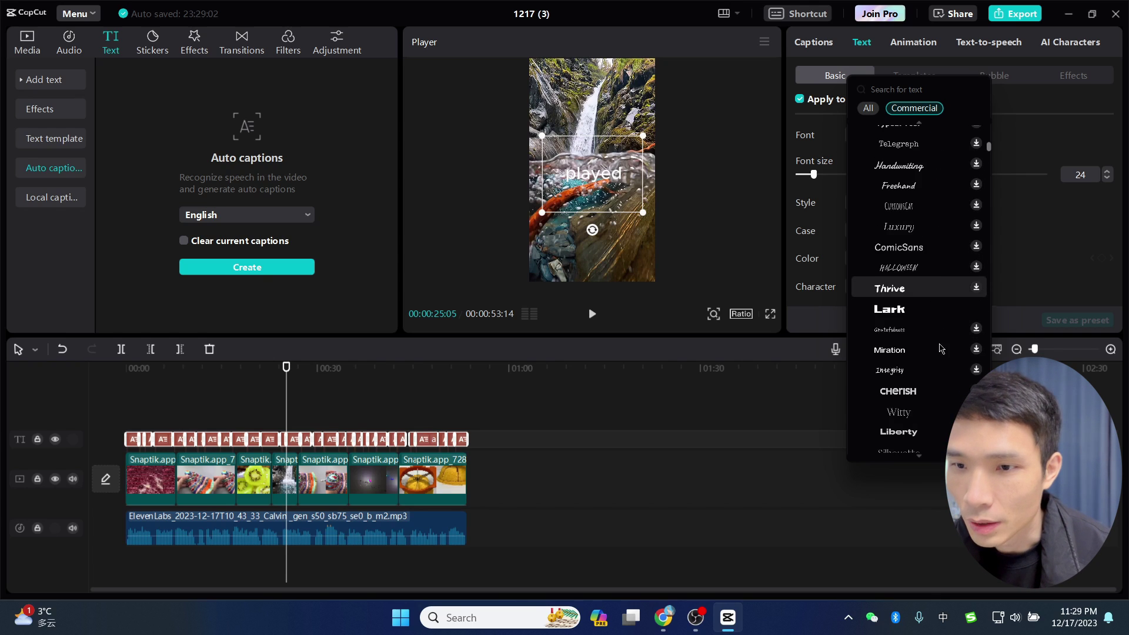
{"action": "left_click", "coordinate": [903, 389]}
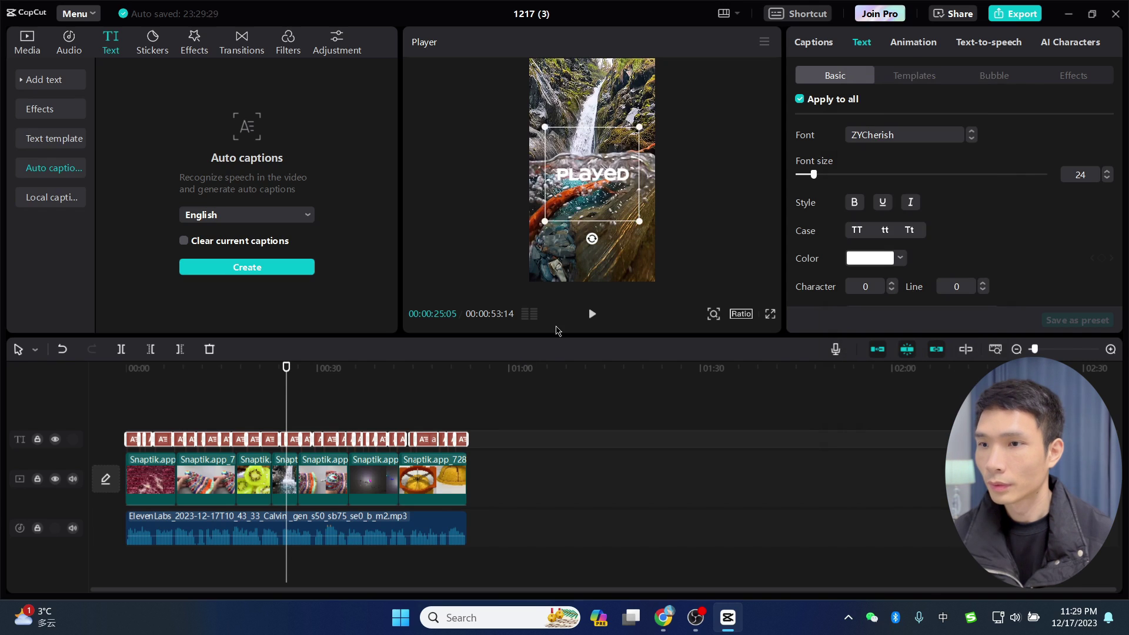
Preview the captions full screen and scale their text down slightly on the video.
{"action": "left_click", "coordinate": [771, 319]}
{"action": "key", "text": "space"}
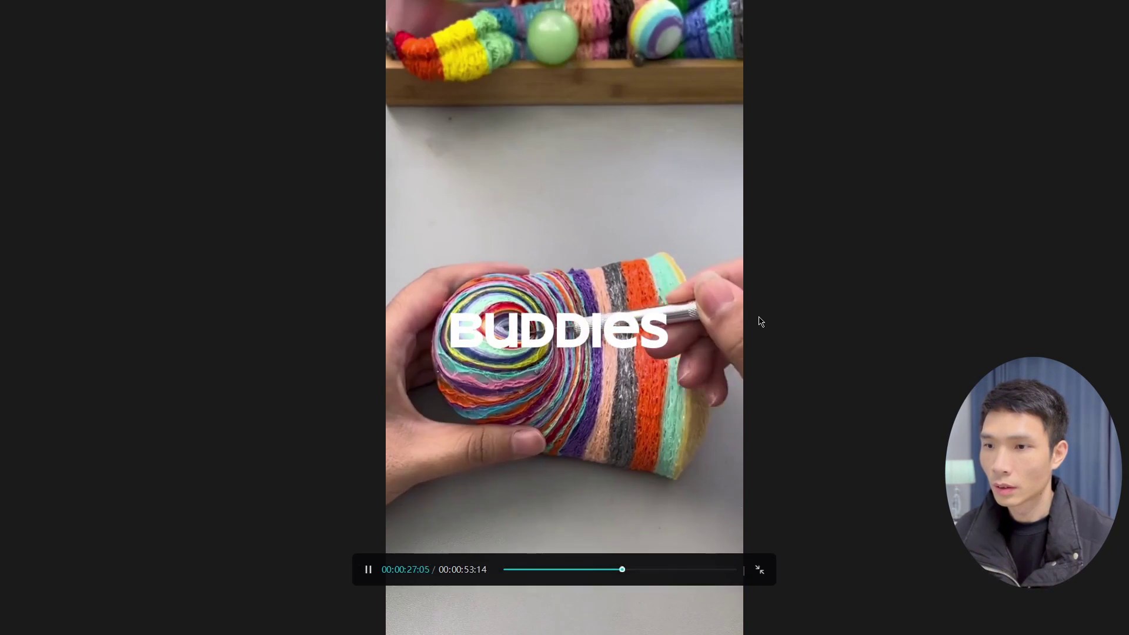
{"action": "key", "text": "Escape"}
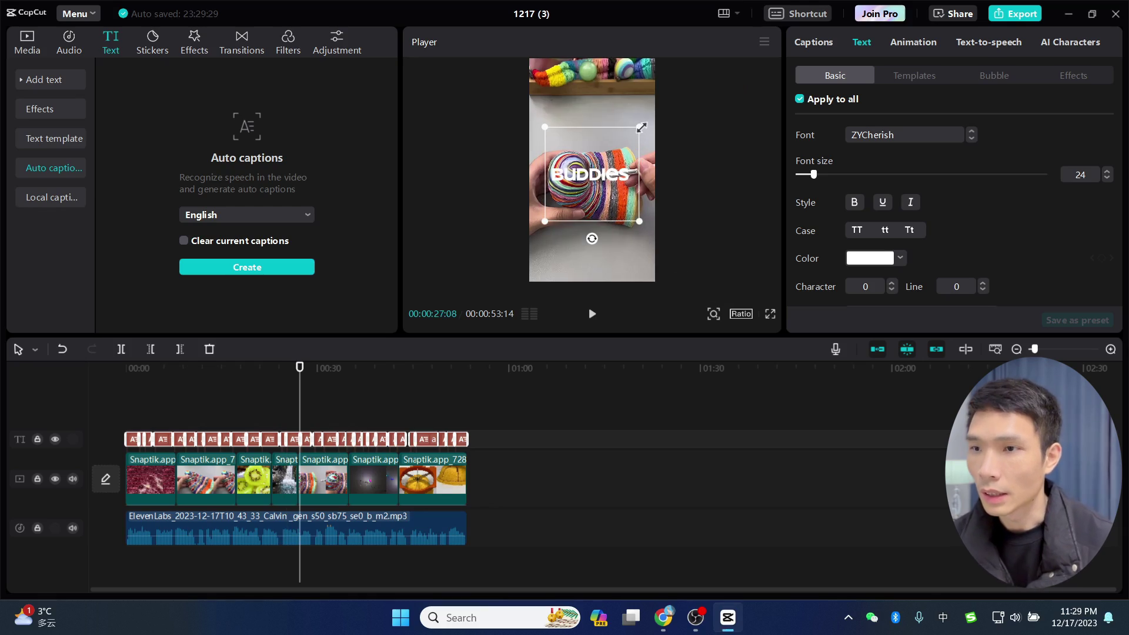
{"action": "left_click_drag", "start_coordinate": [642, 127], "coordinate": [631, 138]}
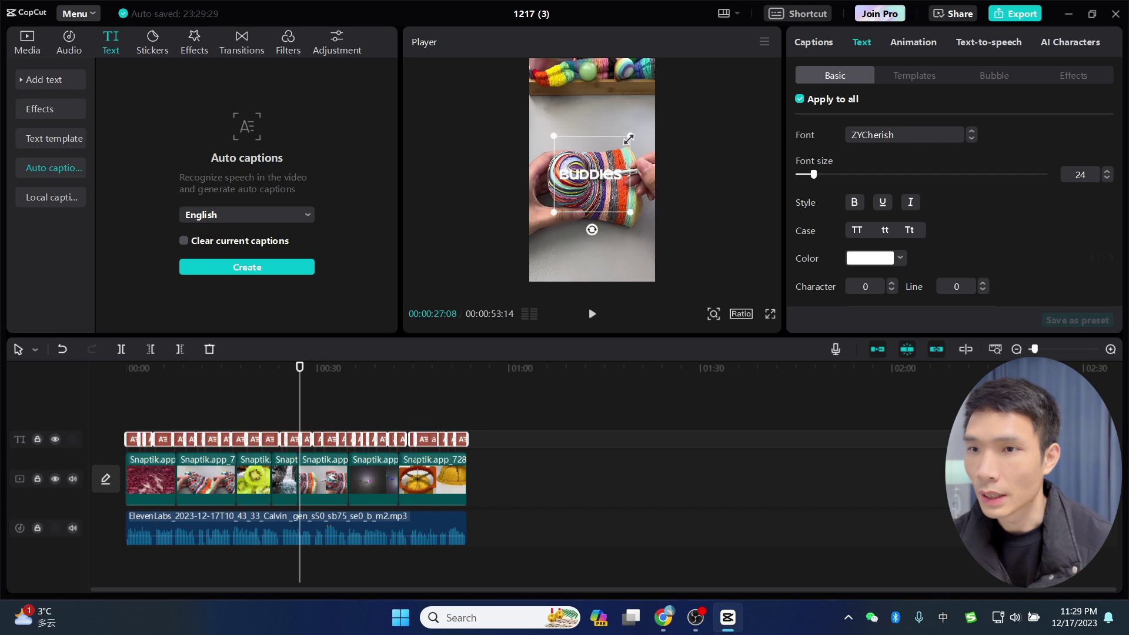
Apply the fourth text effect, bold white lettering, to all captions and preview the result full screen.
{"action": "left_click", "coordinate": [1069, 78]}
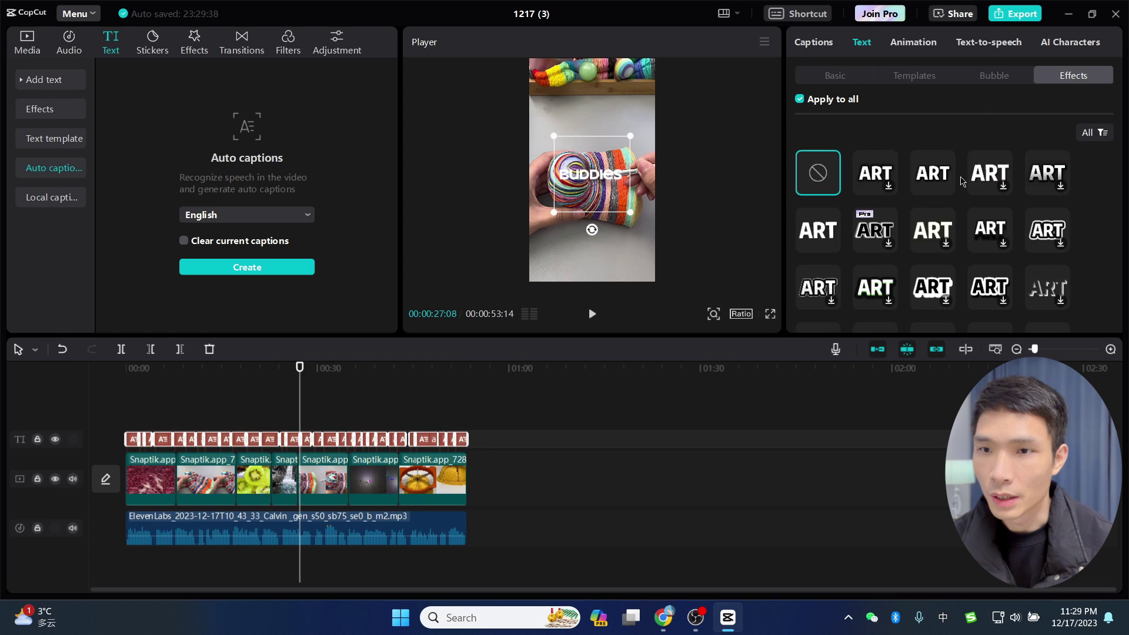
{"action": "left_click", "coordinate": [983, 175]}
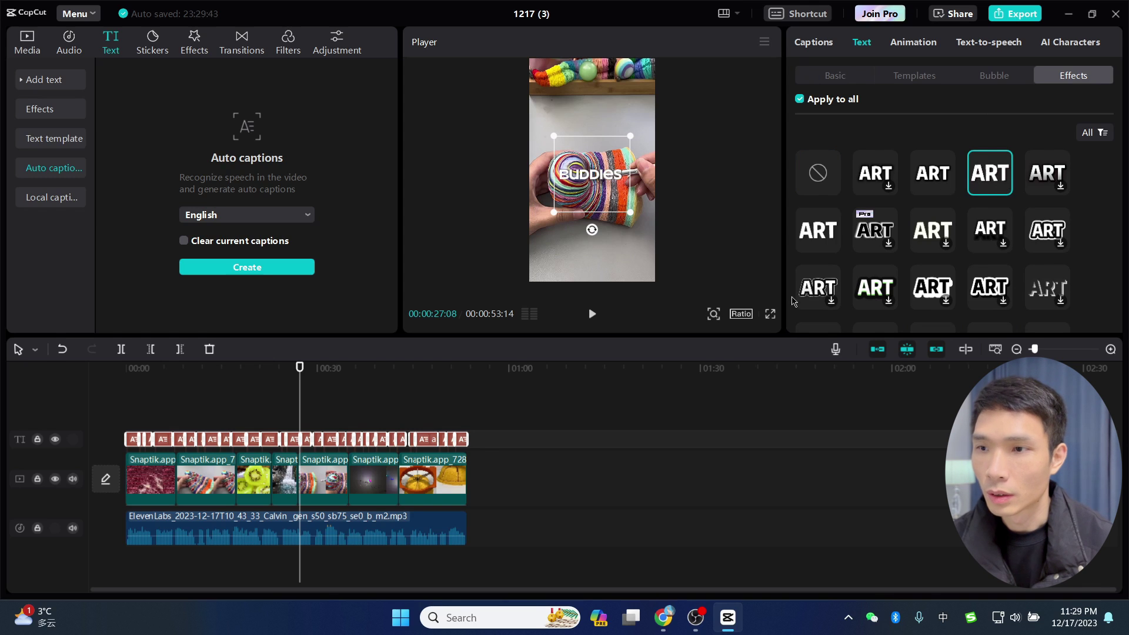
{"action": "left_click", "coordinate": [771, 318]}
{"action": "key", "text": "space"}
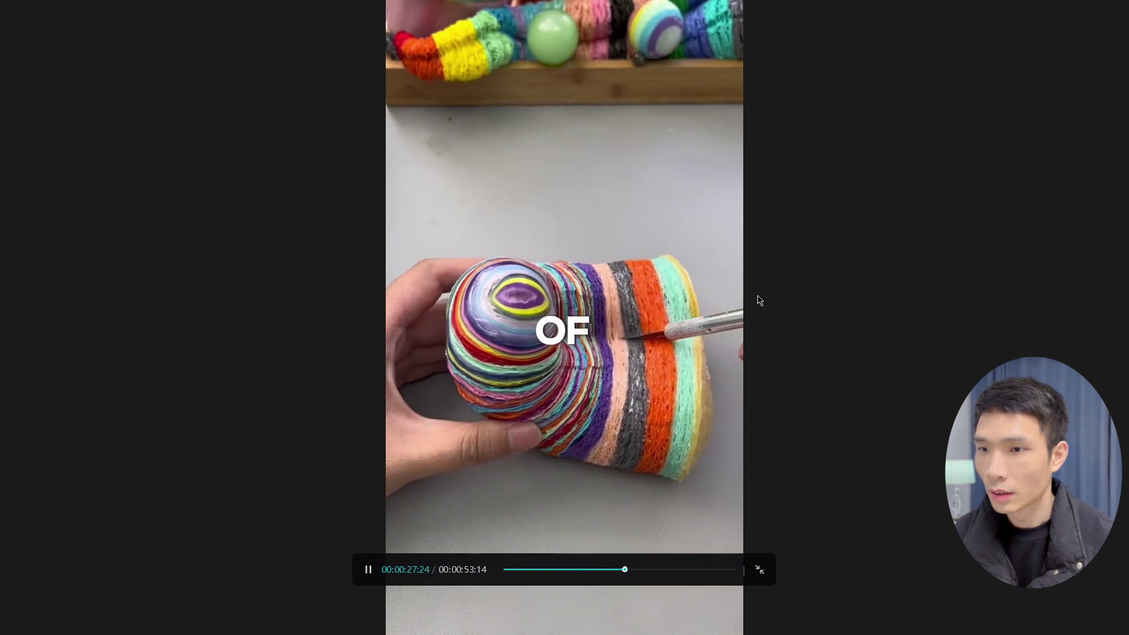
{"action": "key", "text": "space"}
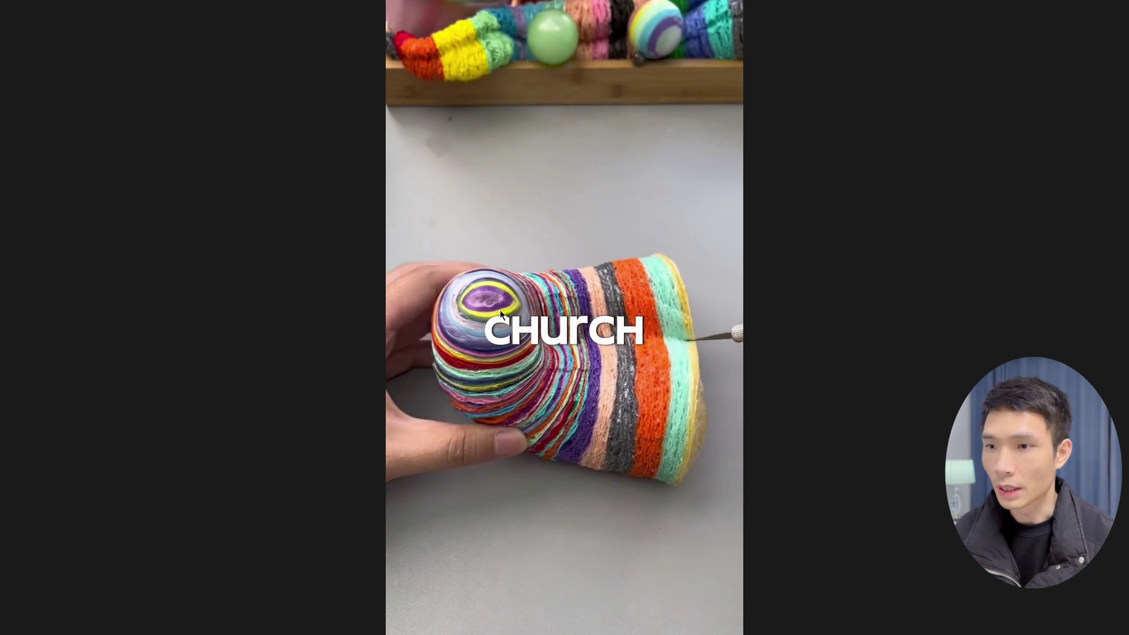
{"action": "key", "text": "space"}
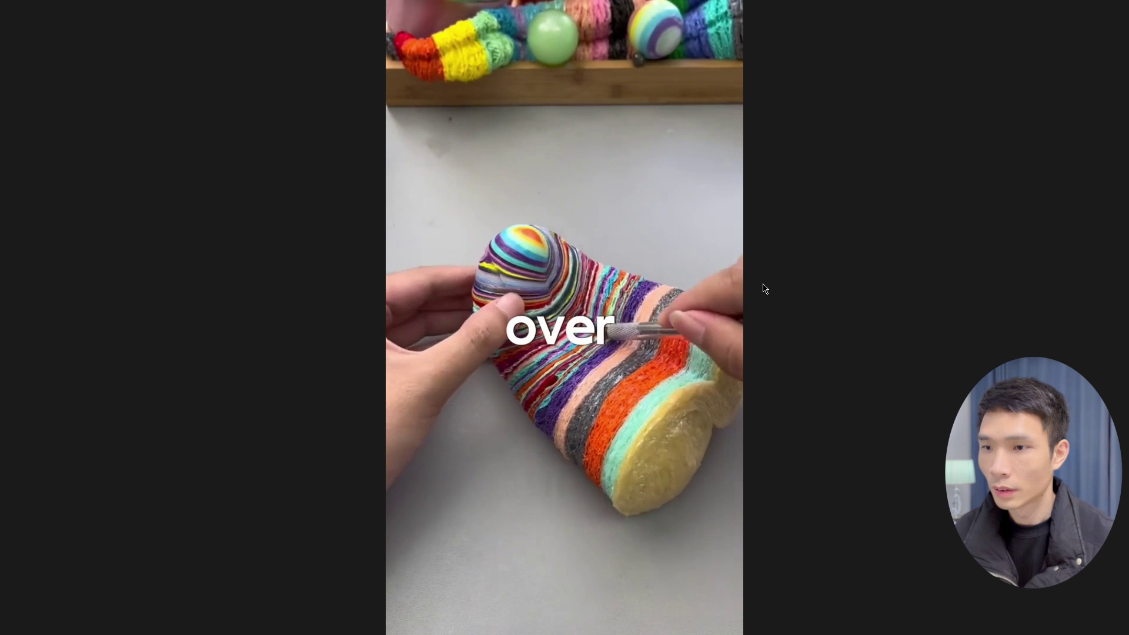
{"action": "key", "text": "Escape"}
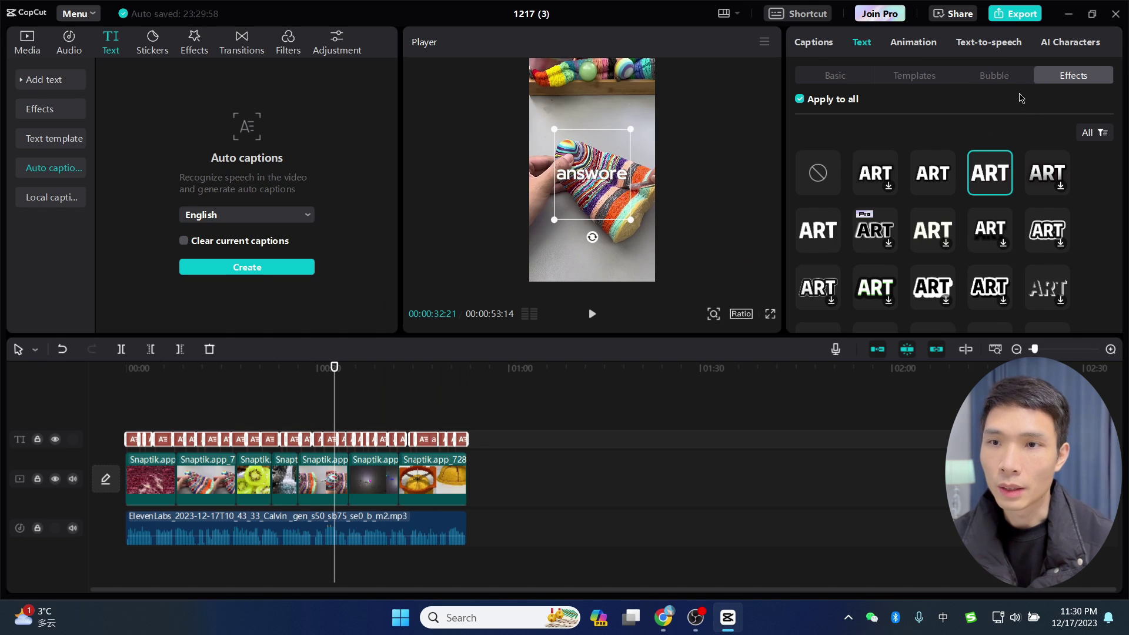
{"action": "left_click", "coordinate": [911, 46]}
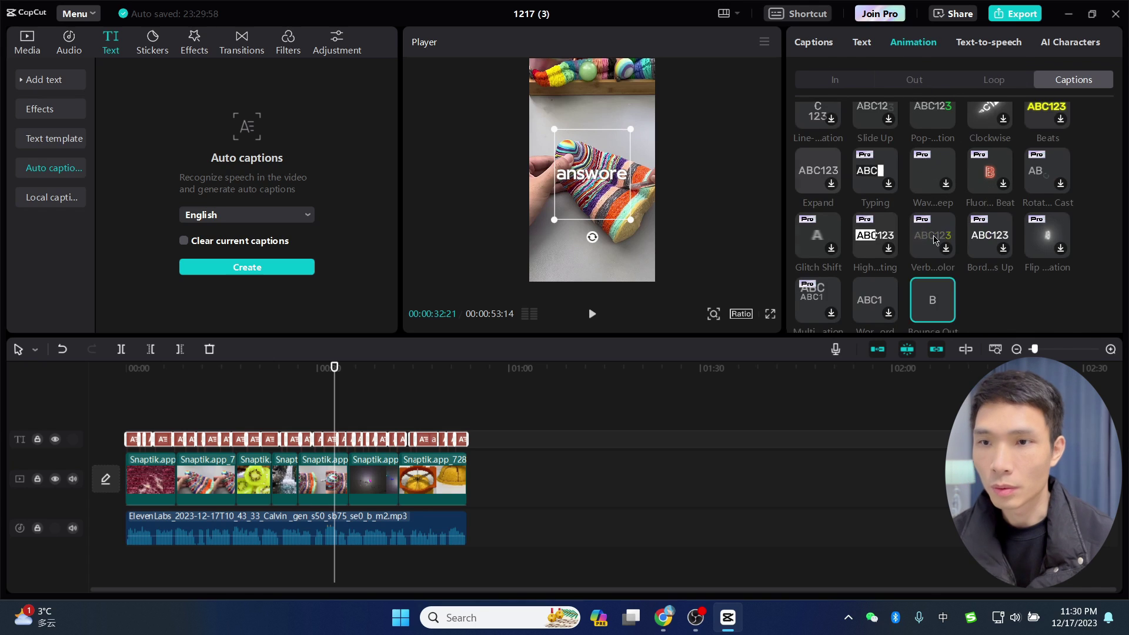
{"action": "scroll", "coordinate": [933, 194], "scroll_direction": "up", "scroll_amount": 2}
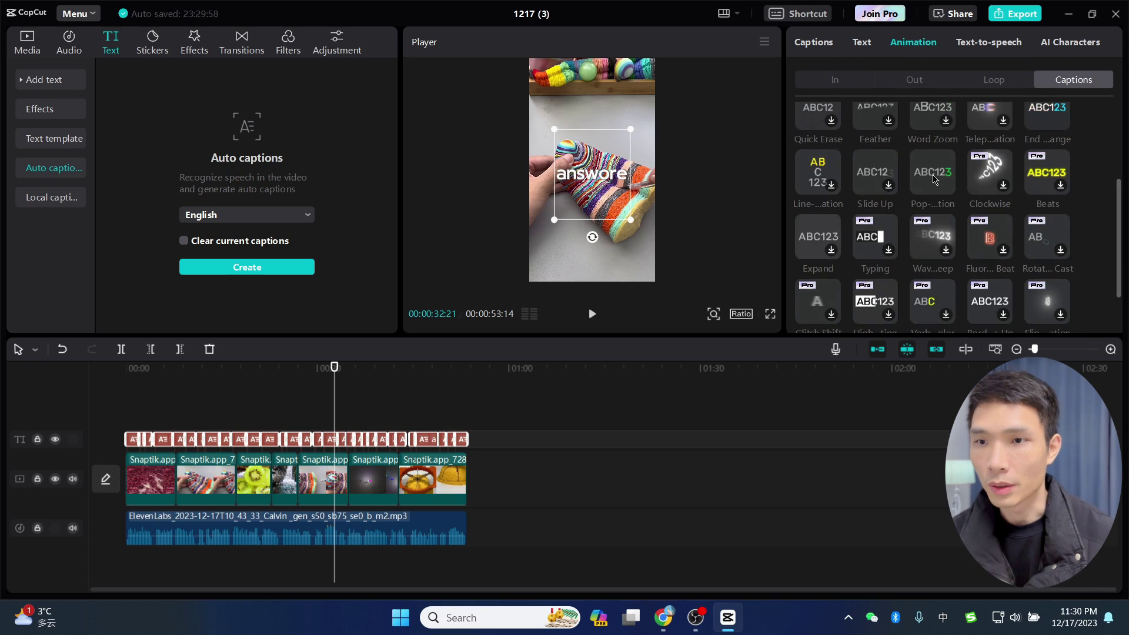
{"action": "left_click", "coordinate": [994, 82]}
{"action": "left_click", "coordinate": [997, 49]}
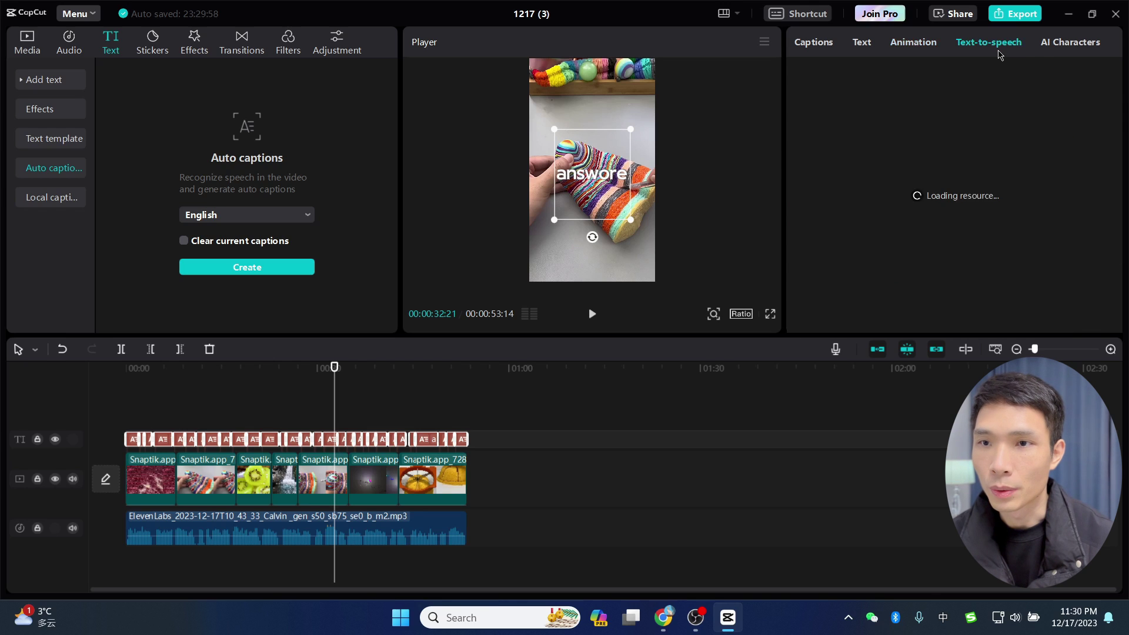
{"action": "left_click", "coordinate": [1079, 43]}
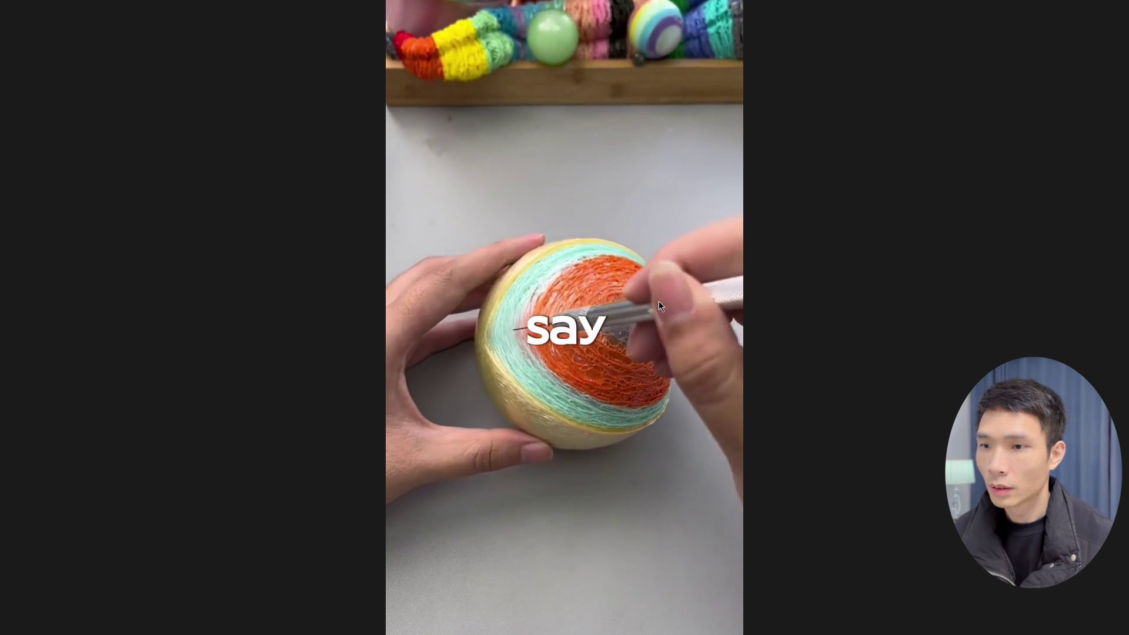
Leave the full-screen preview, return the playhead to the start of the timeline and show the project's media.
{"action": "key", "text": "Escape"}
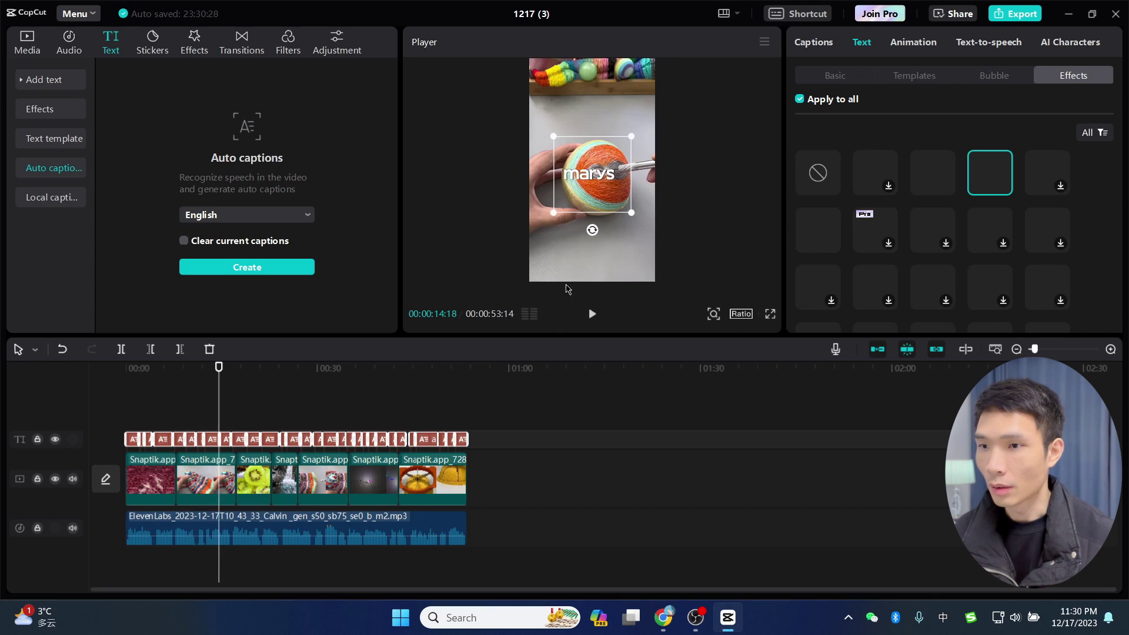
{"action": "left_click_drag", "start_coordinate": [223, 373], "coordinate": [86, 386]}
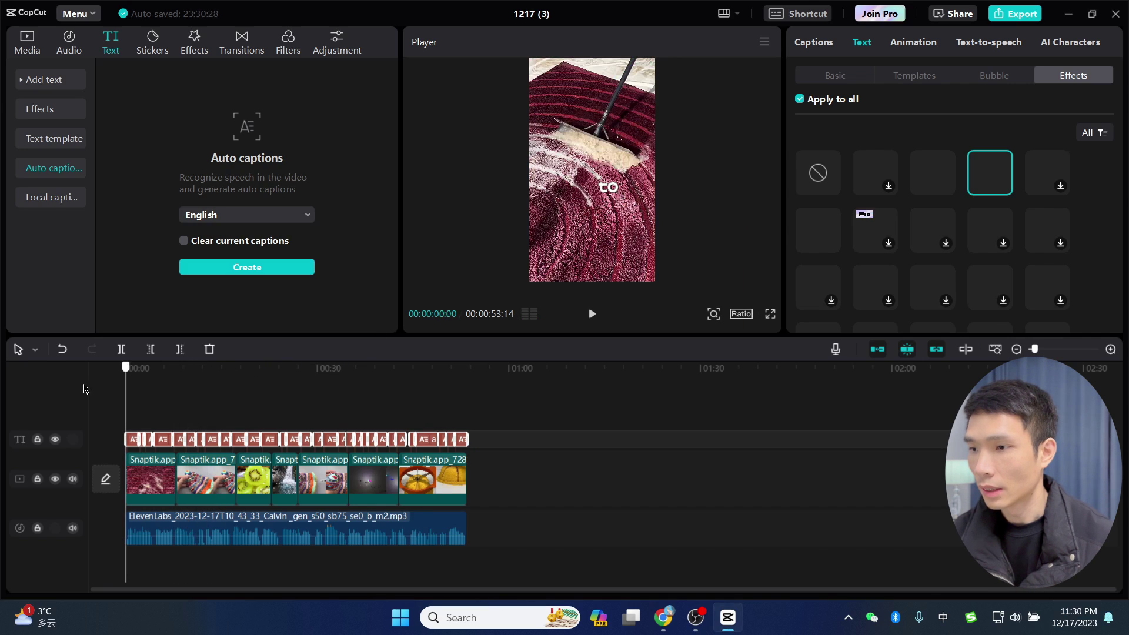
{"action": "left_click", "coordinate": [27, 42]}
Switch to YouTube Studio in Chrome and open the channel's Audio library.
{"action": "left_click", "coordinate": [660, 617]}
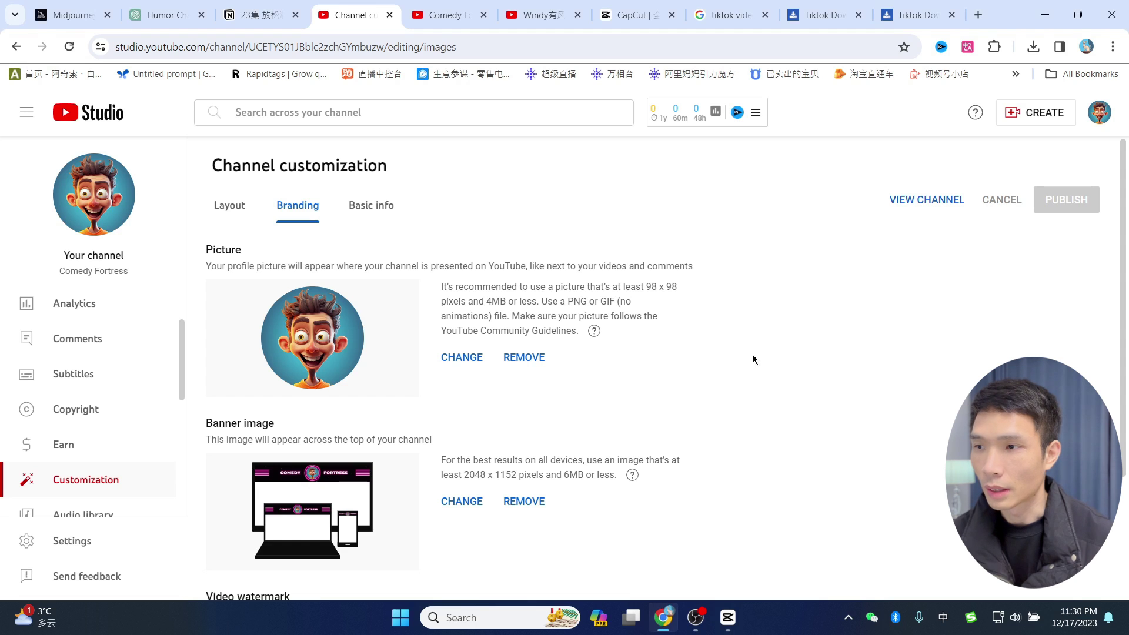
{"action": "scroll", "coordinate": [88, 353], "scroll_direction": "down", "scroll_amount": 3}
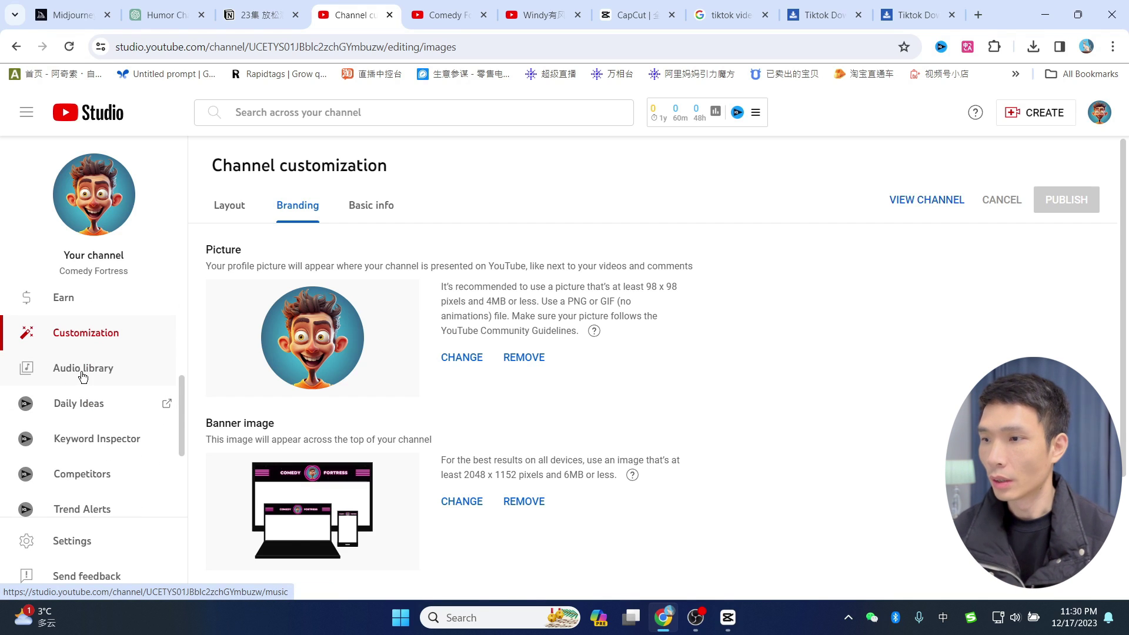
{"action": "left_click", "coordinate": [83, 370]}
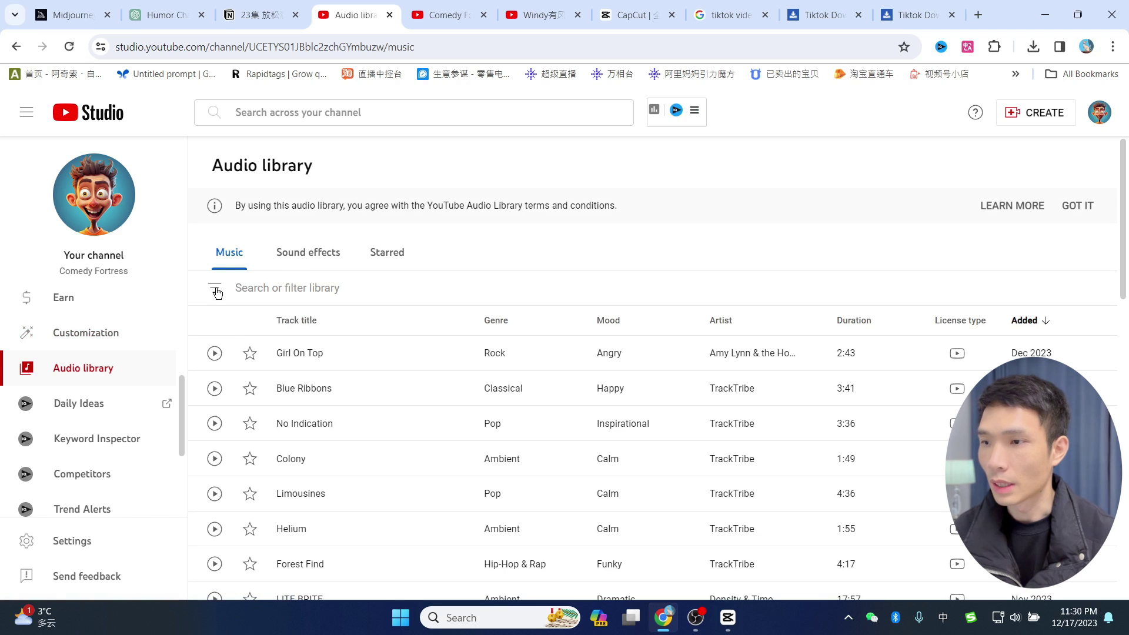
Filter the library's music by the moods Romantic and Bright, and sample the track SPRING OF DECEPTION.
{"action": "left_click", "coordinate": [216, 290]}
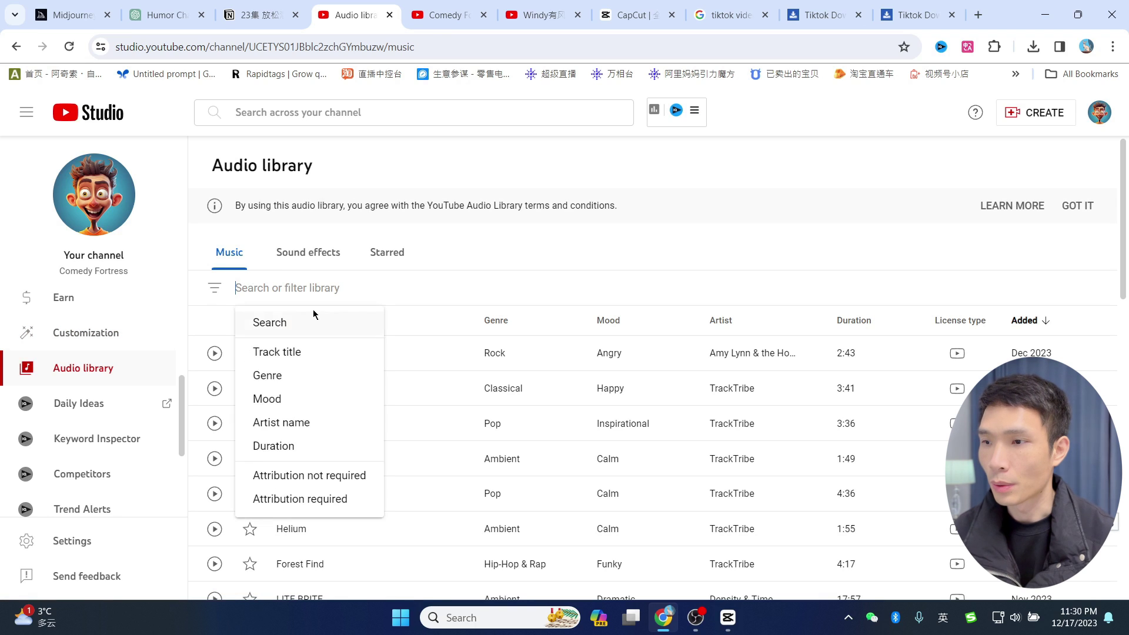
{"action": "left_click", "coordinate": [283, 399]}
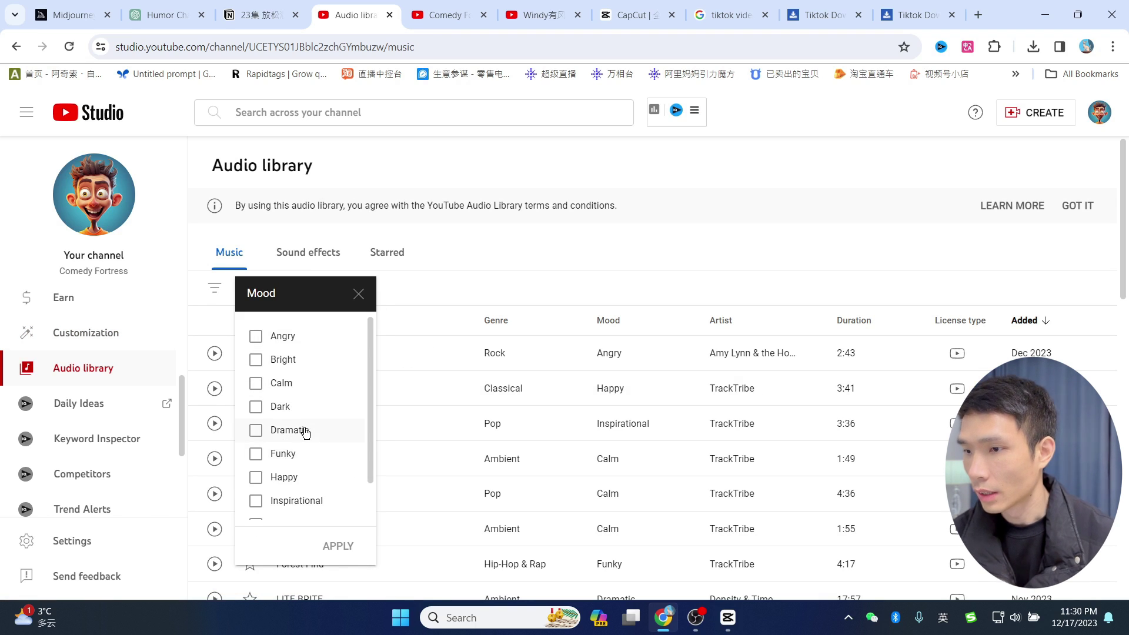
{"action": "scroll", "coordinate": [280, 450], "scroll_direction": "down", "scroll_amount": 1}
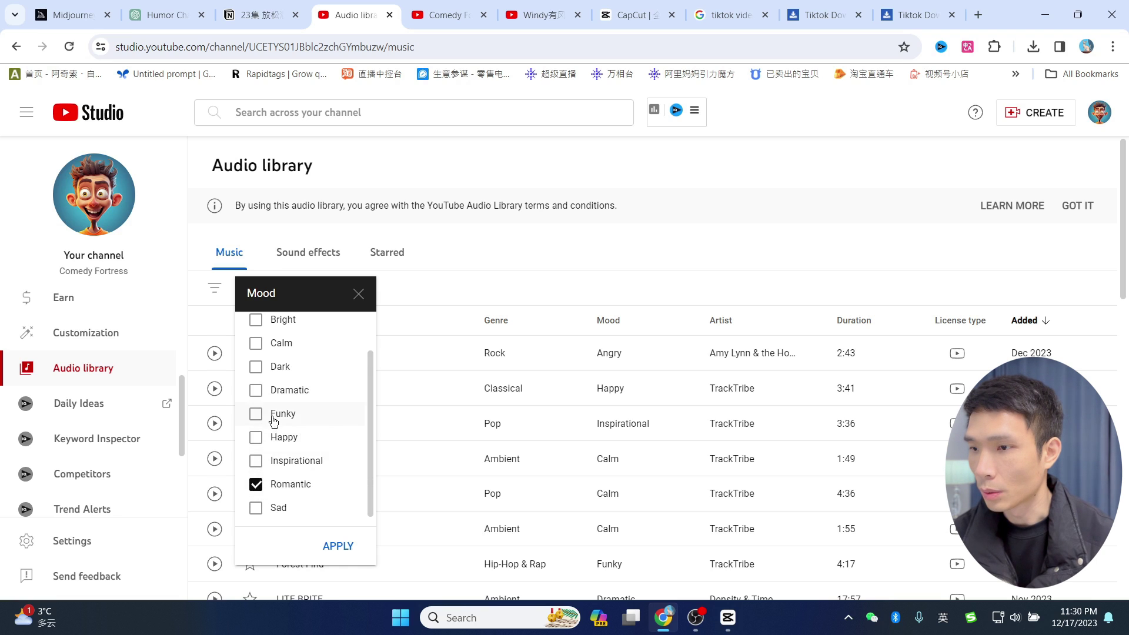
{"action": "scroll", "coordinate": [255, 366], "scroll_direction": "up", "scroll_amount": 1}
{"action": "left_click", "coordinate": [254, 365]}
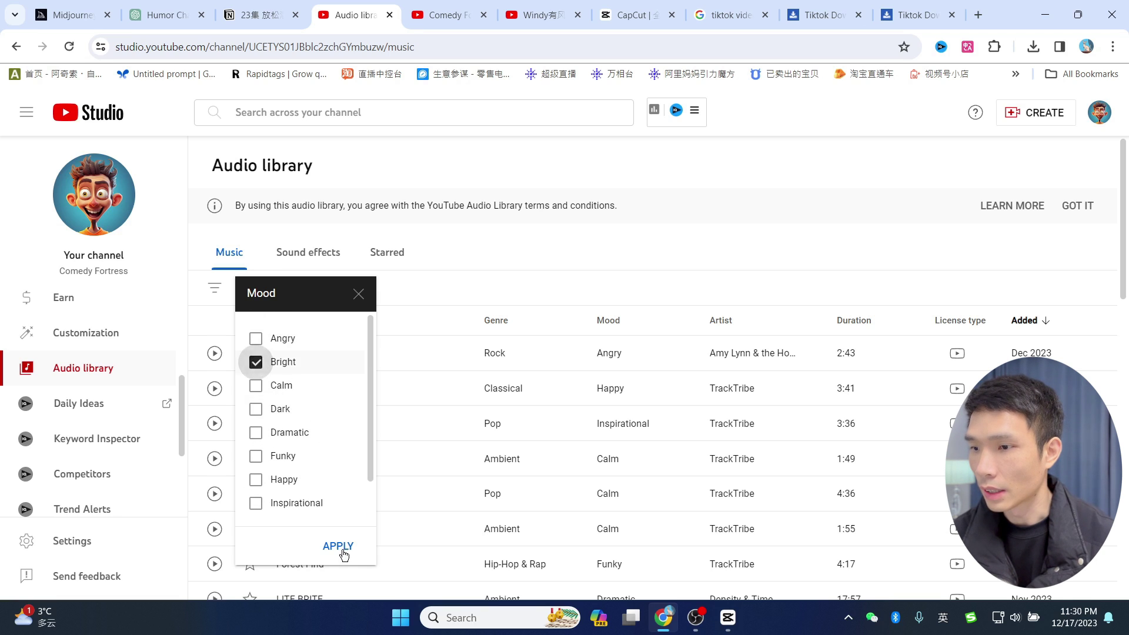
{"action": "left_click", "coordinate": [336, 547]}
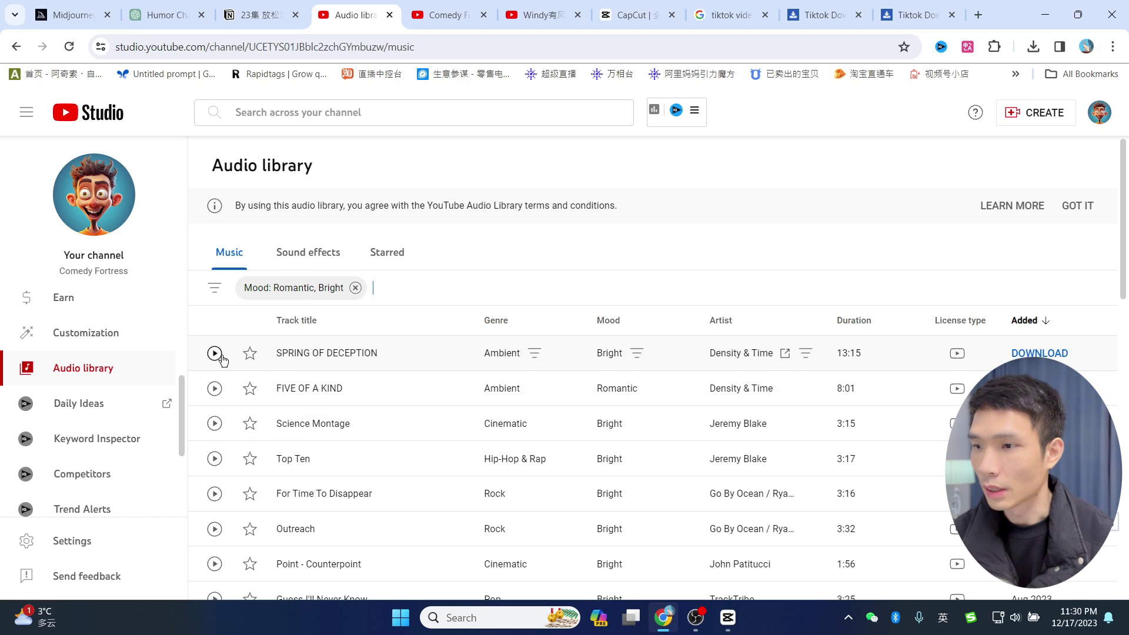
{"action": "left_click", "coordinate": [222, 356]}
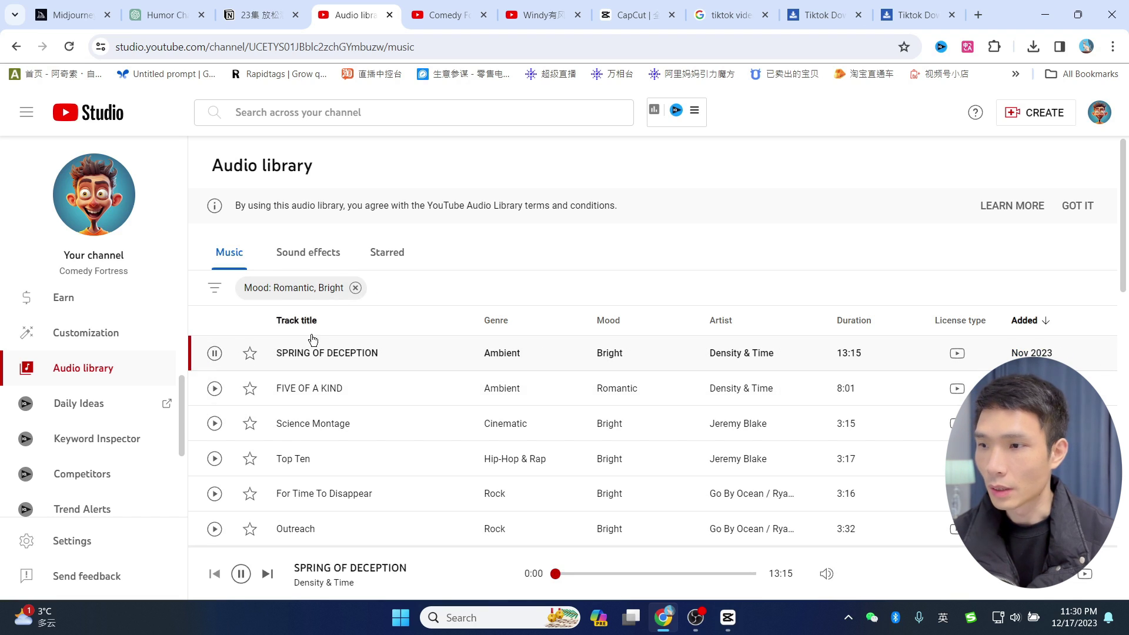
{"action": "left_click", "coordinate": [217, 355]}
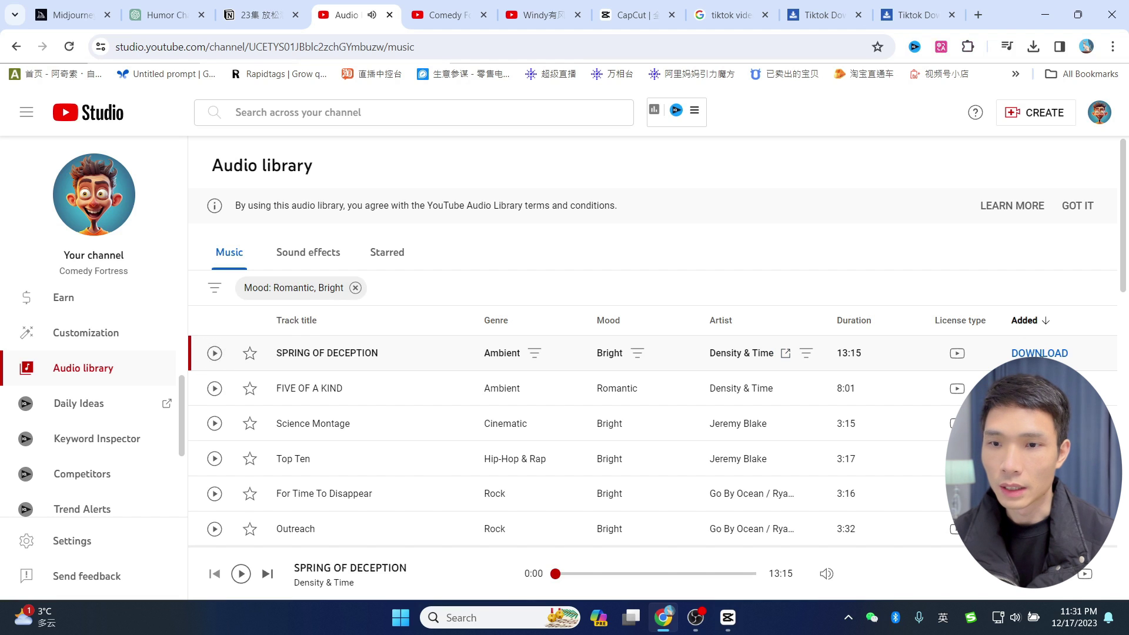
Switch back to CapCut, import Caballero - Ofshane.mp3 and add it to the timeline as background music.
{"action": "left_click", "coordinate": [723, 627]}
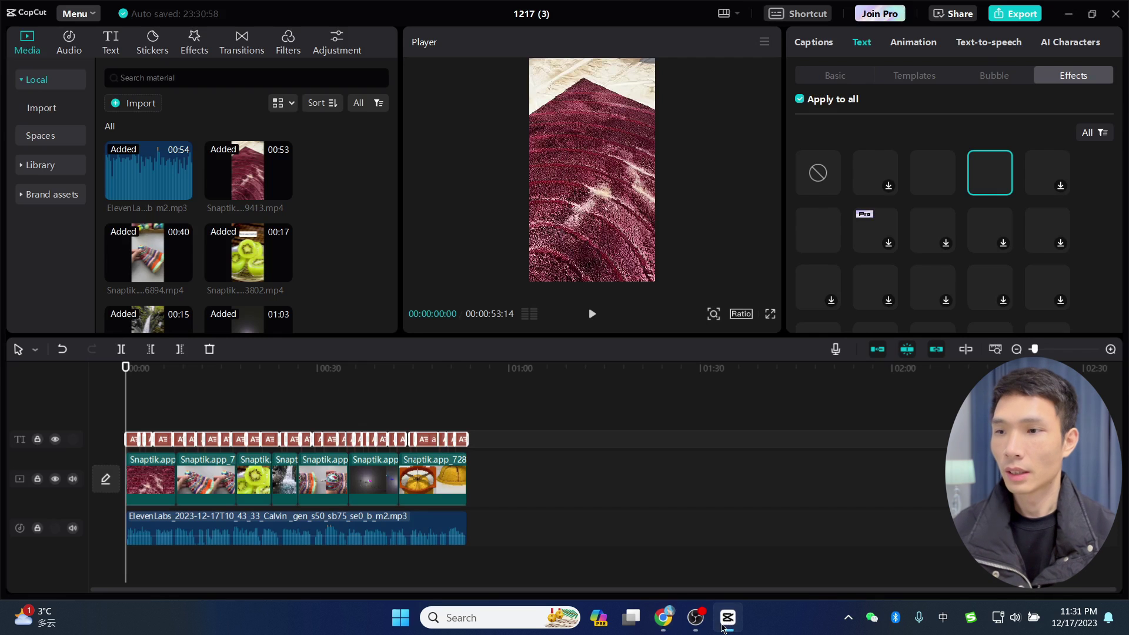
{"action": "left_click", "coordinate": [127, 103]}
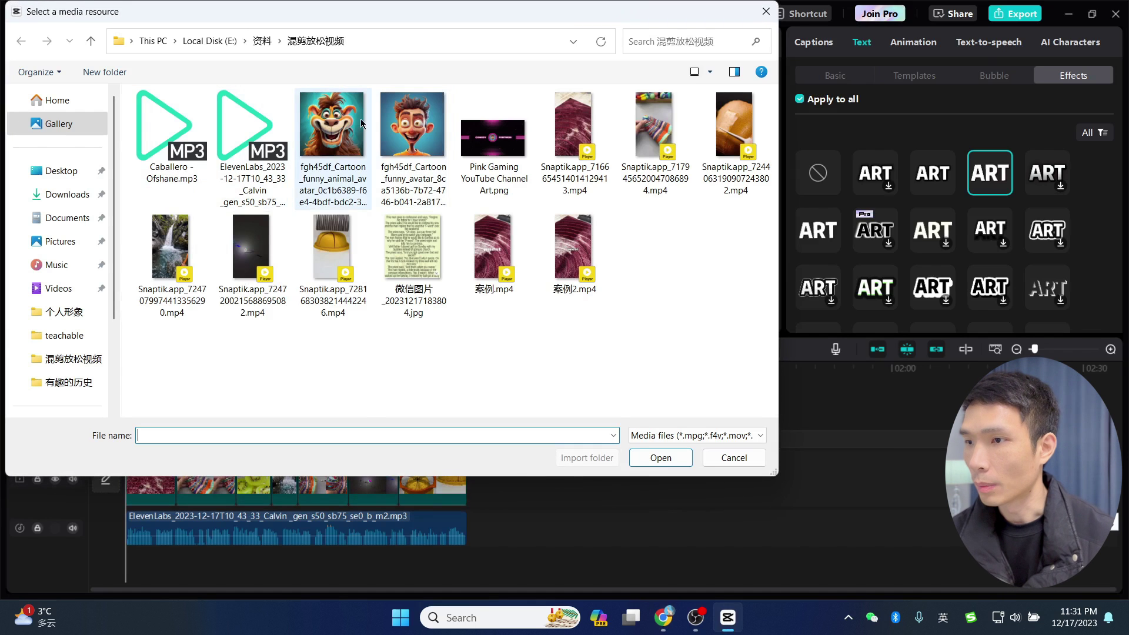
{"action": "double_click", "coordinate": [168, 128]}
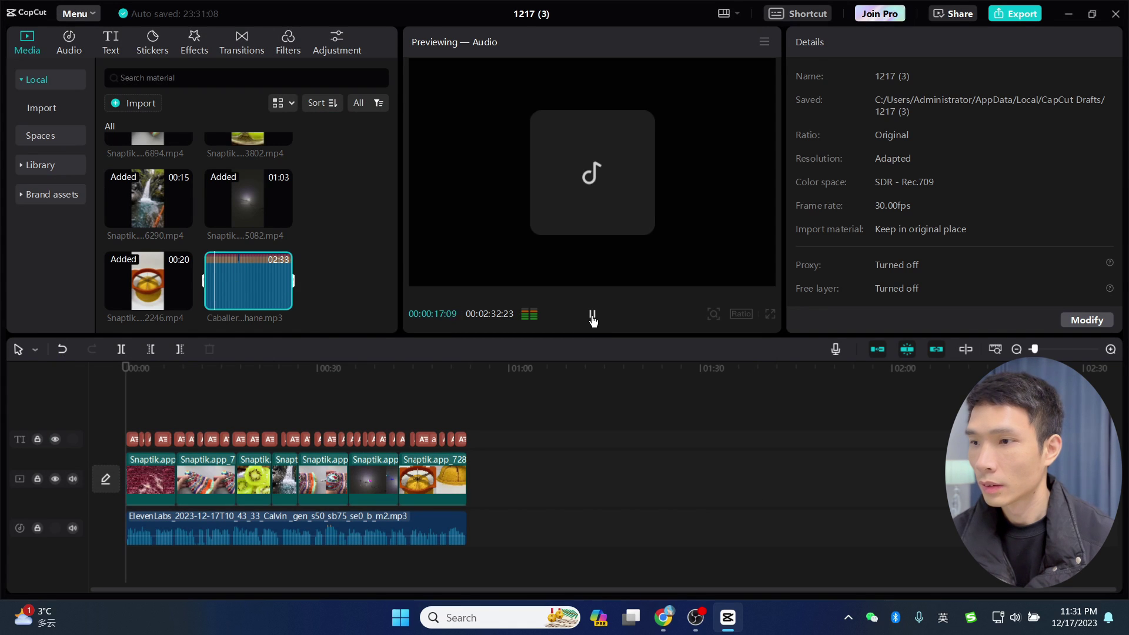
{"action": "left_click", "coordinate": [283, 300]}
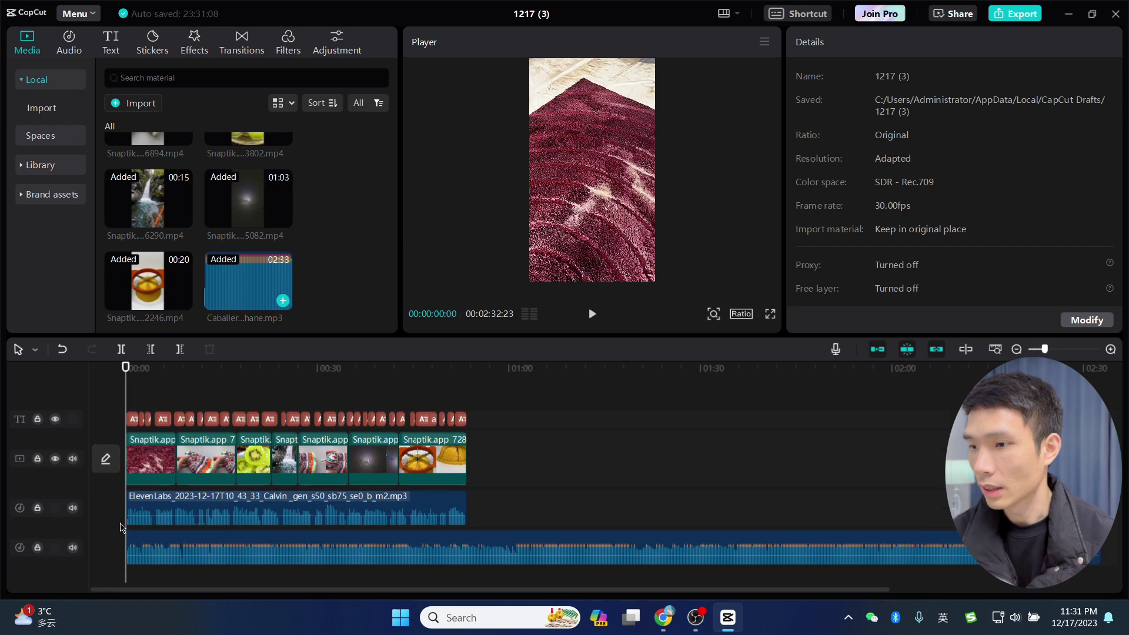
Cut off the part of the Caballero - Ofshane.mp3 track that extends past the video's end at 00:00:53:14.
{"action": "left_click", "coordinate": [139, 368]}
{"action": "left_click_drag", "start_coordinate": [209, 371], "coordinate": [465, 374]}
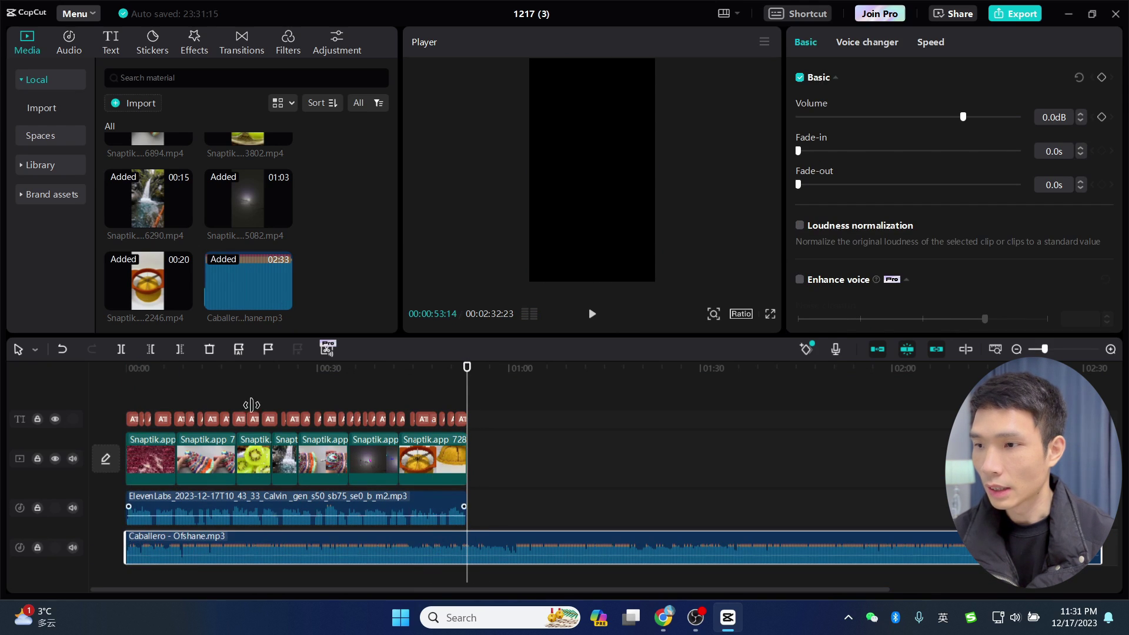
{"action": "left_click", "coordinate": [180, 350]}
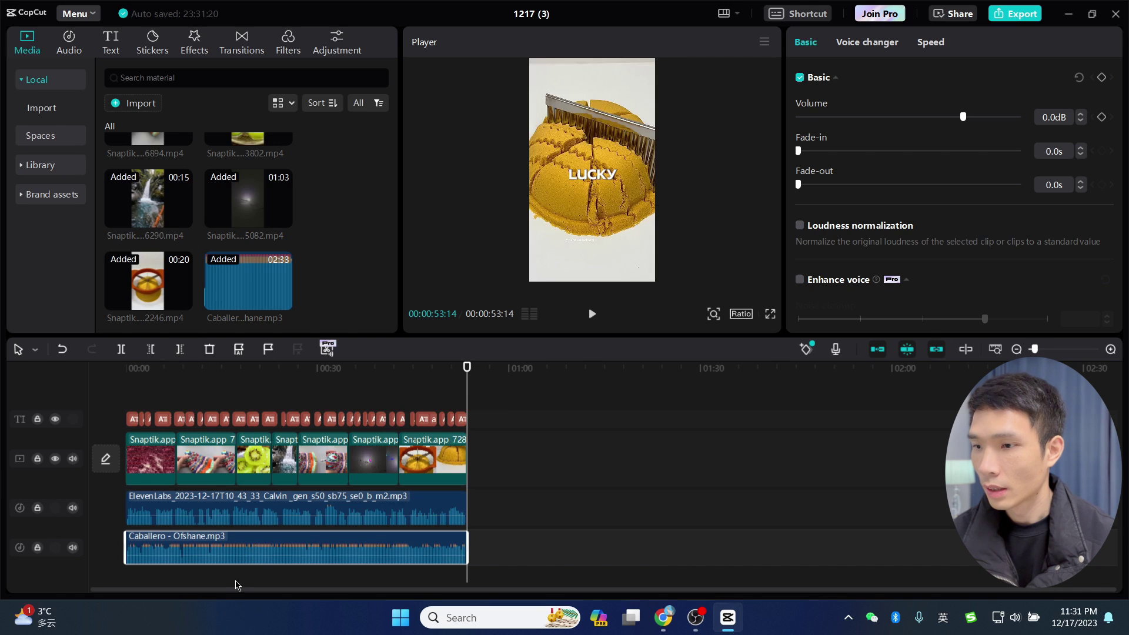
Lower the background music's volume to -22.6 dB while playing the video from about 00:00:29 to judge the balance with the voice-over.
{"action": "left_click_drag", "start_coordinate": [470, 380], "coordinate": [314, 380]}
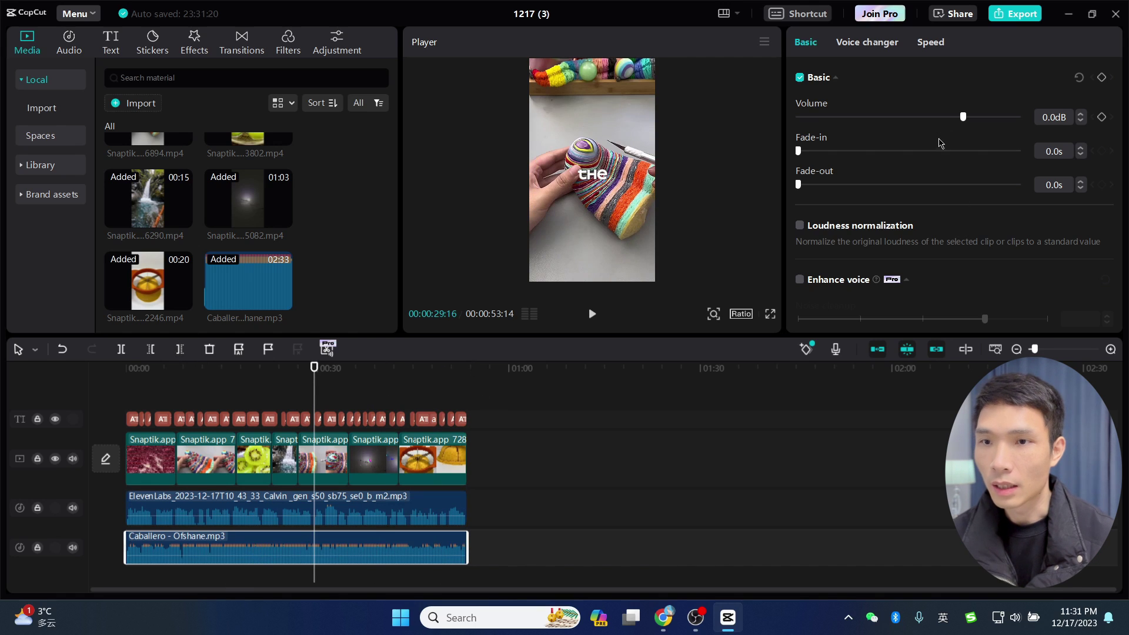
{"action": "left_click_drag", "start_coordinate": [962, 117], "coordinate": [917, 121]}
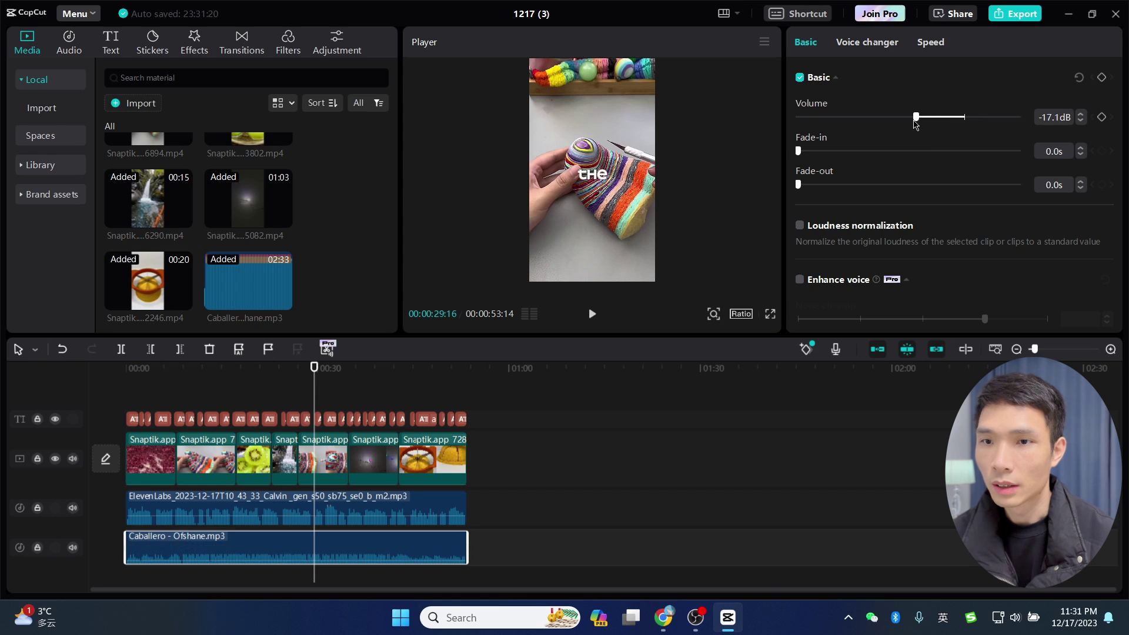
{"action": "key", "text": "space"}
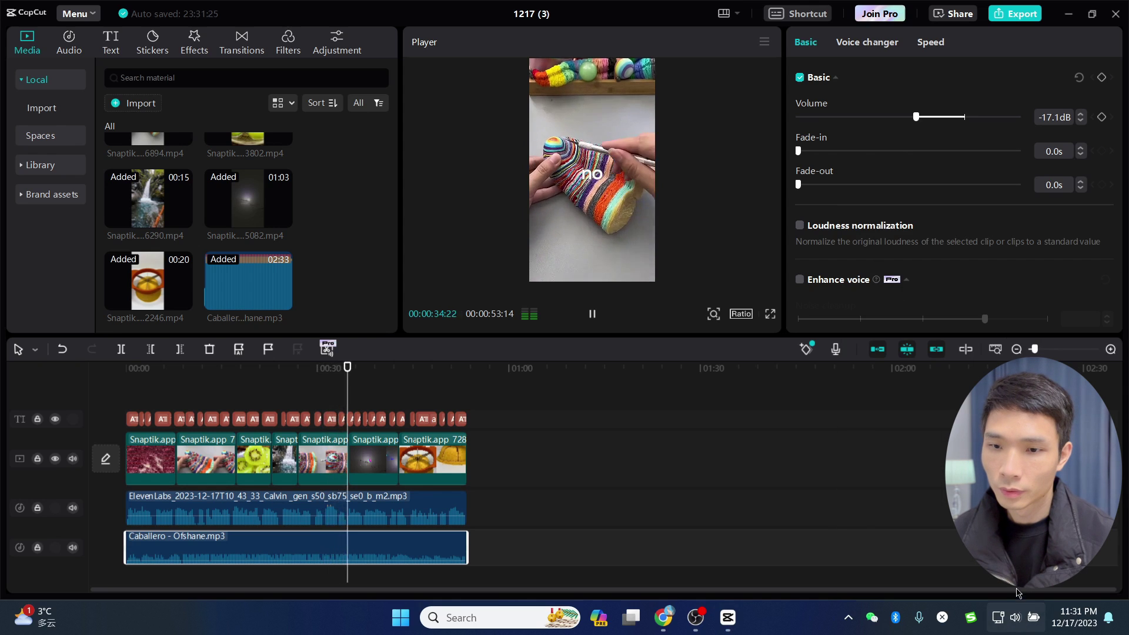
{"action": "left_click", "coordinate": [1016, 618]}
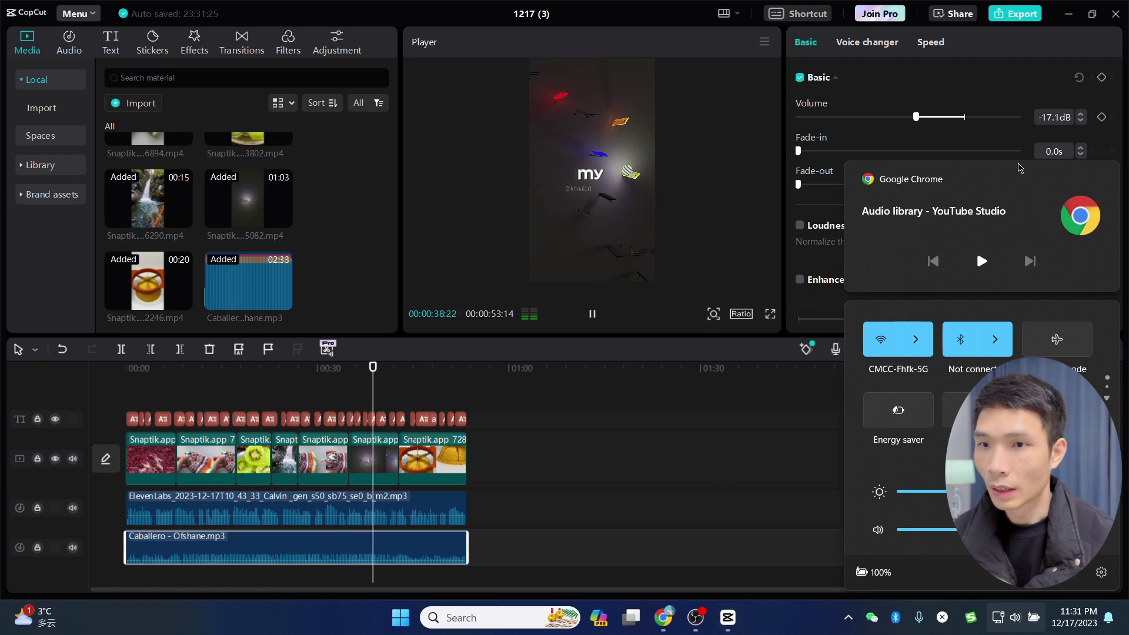
{"action": "left_click_drag", "start_coordinate": [915, 116], "coordinate": [907, 117]}
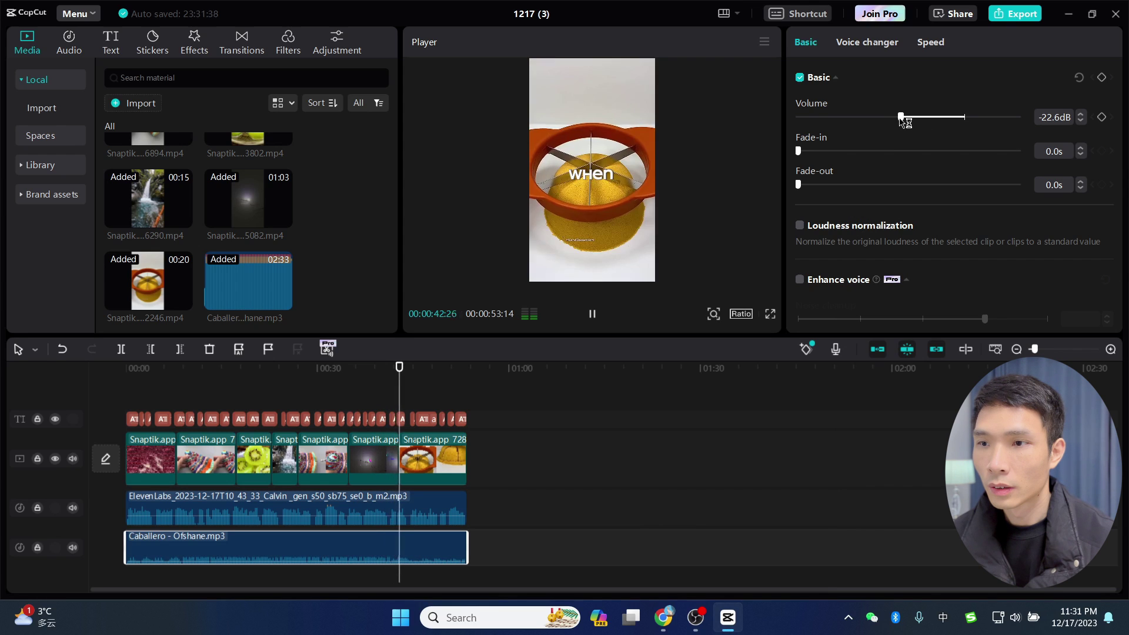
Preview the video full screen from the beginning with the voice-over, captions and background music.
{"action": "left_click", "coordinate": [770, 314]}
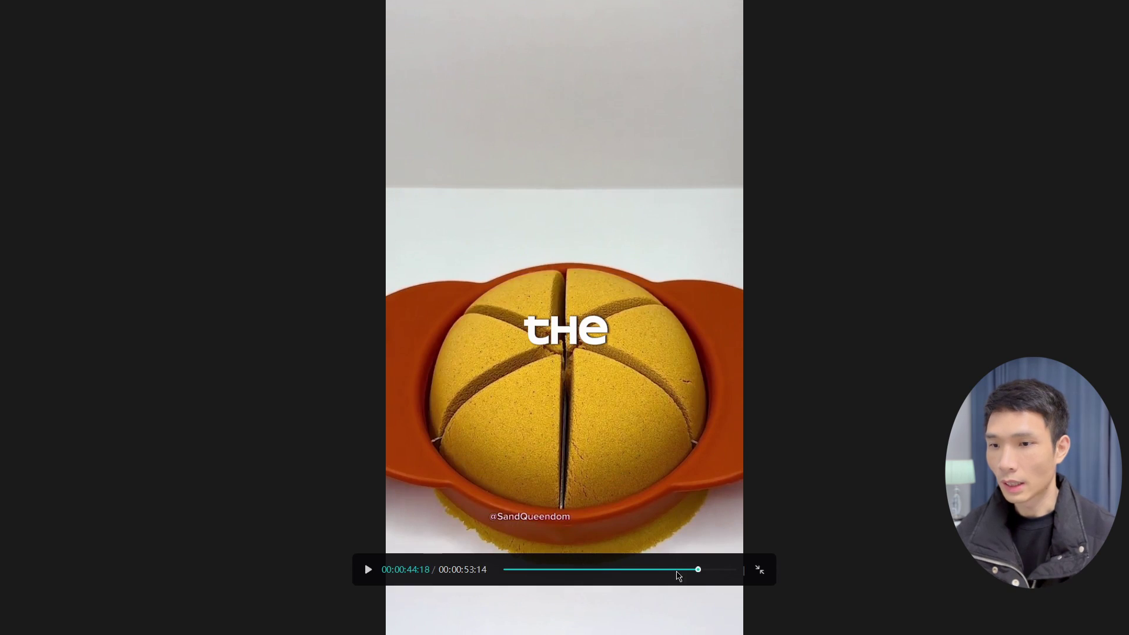
{"action": "left_click_drag", "start_coordinate": [696, 569], "coordinate": [505, 569]}
{"action": "key", "text": "space"}
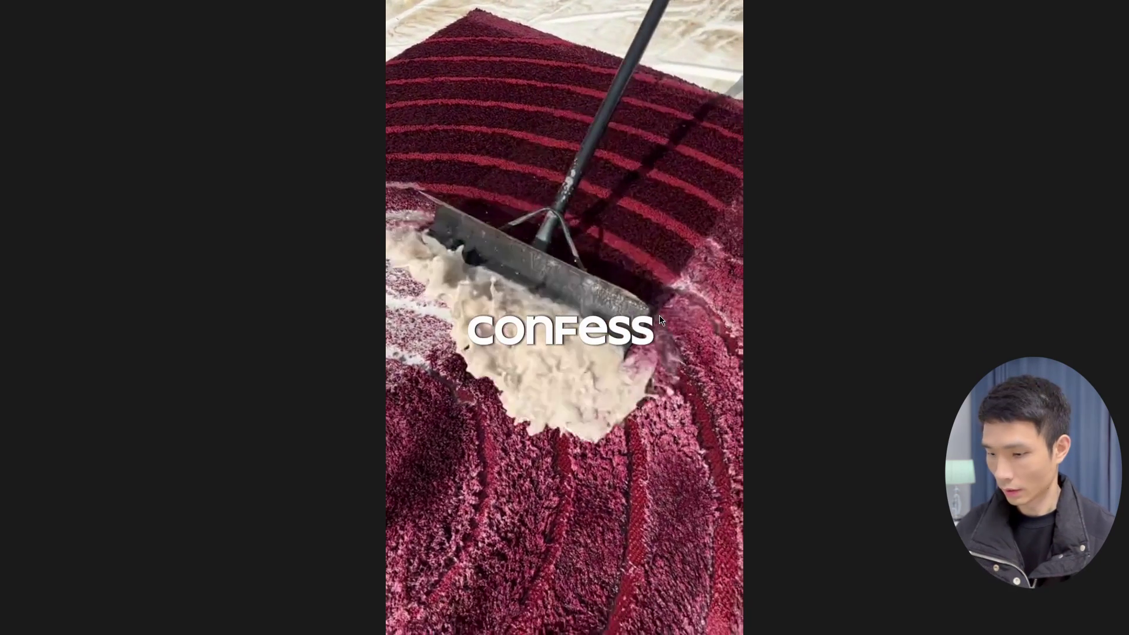
{"action": "key", "text": "Escape"}
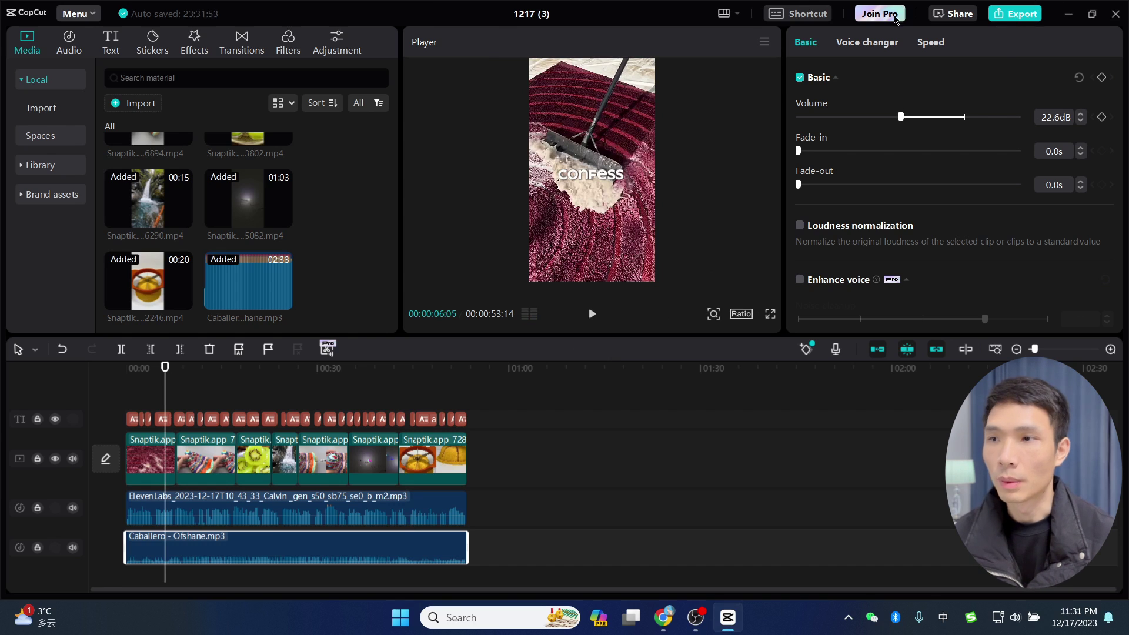
Apply the Hope filter from the Movies category over the full length of the video, up to 00:00:53:14.
{"action": "left_click", "coordinate": [292, 48]}
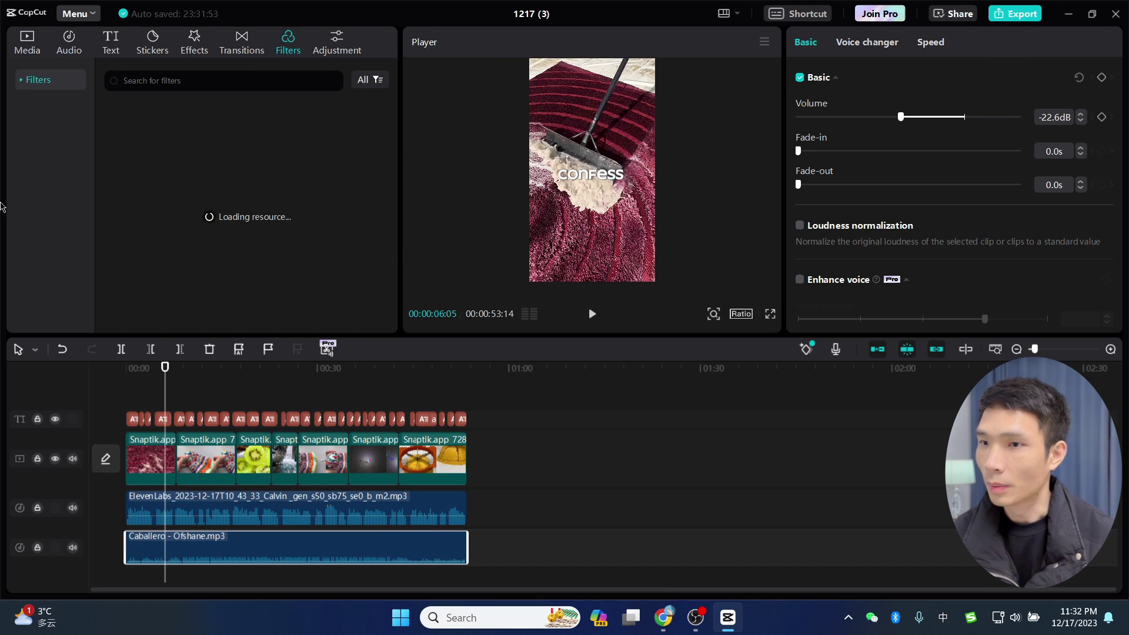
{"action": "left_click", "coordinate": [23, 88]}
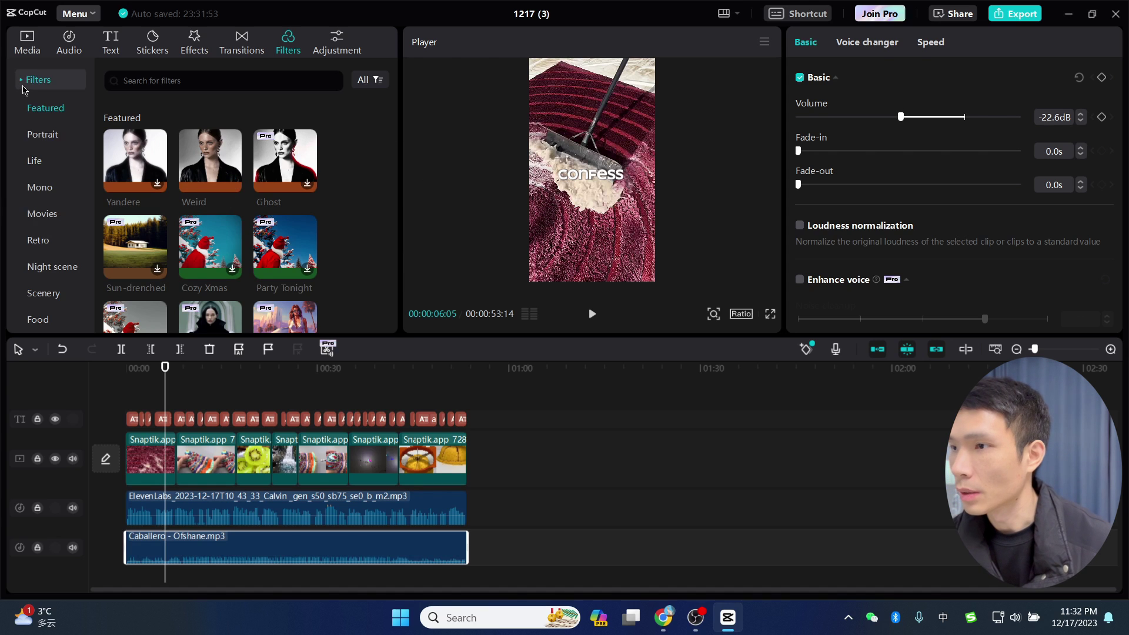
{"action": "left_click", "coordinate": [43, 215]}
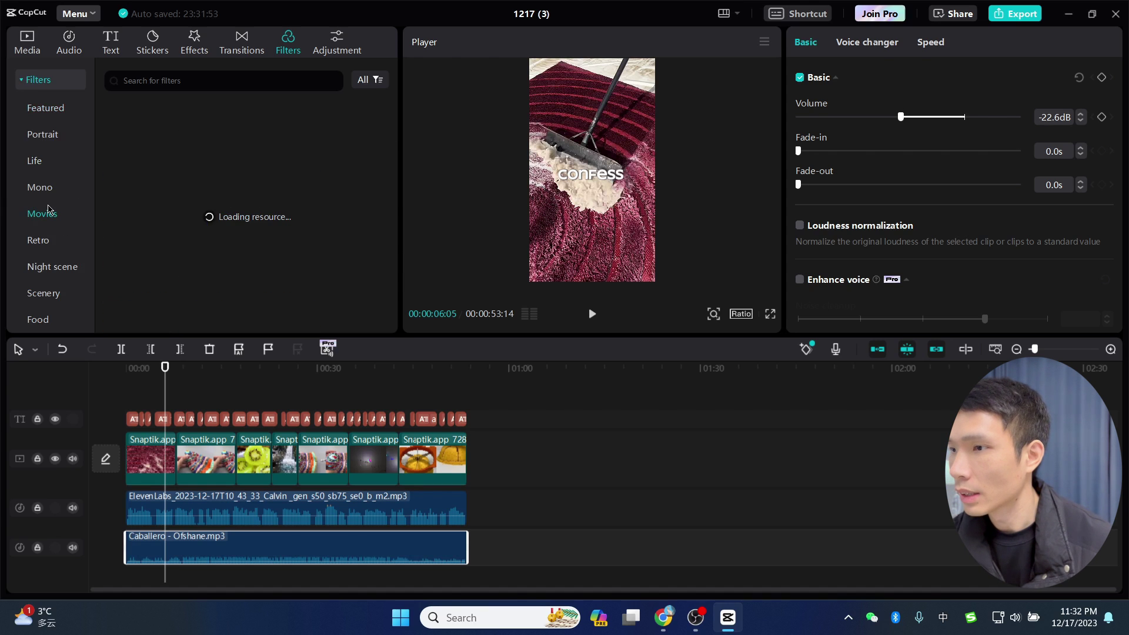
{"action": "scroll", "coordinate": [284, 258], "scroll_direction": "down", "scroll_amount": 2}
{"action": "left_click", "coordinate": [284, 271]}
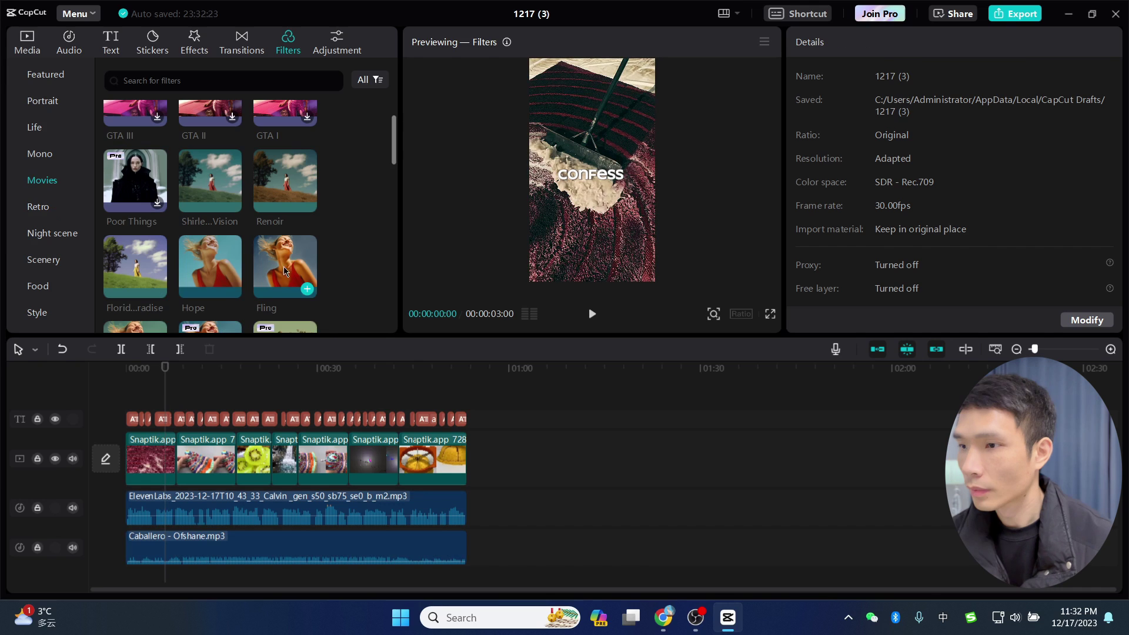
{"action": "left_click", "coordinate": [212, 258]}
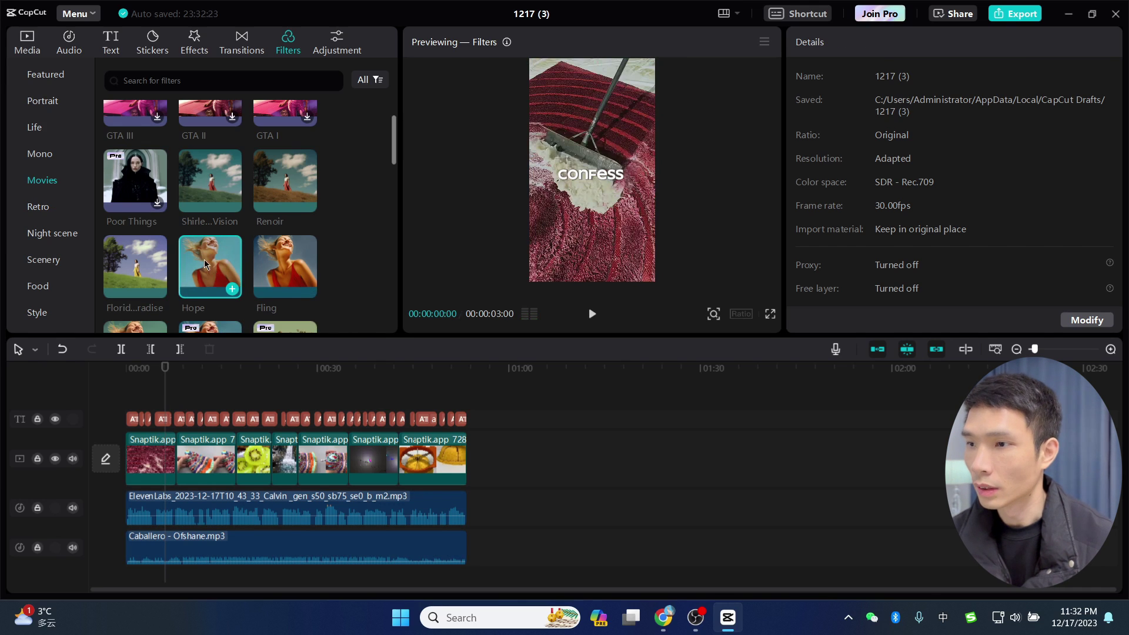
{"action": "left_click_drag", "start_coordinate": [205, 264], "coordinate": [468, 419]}
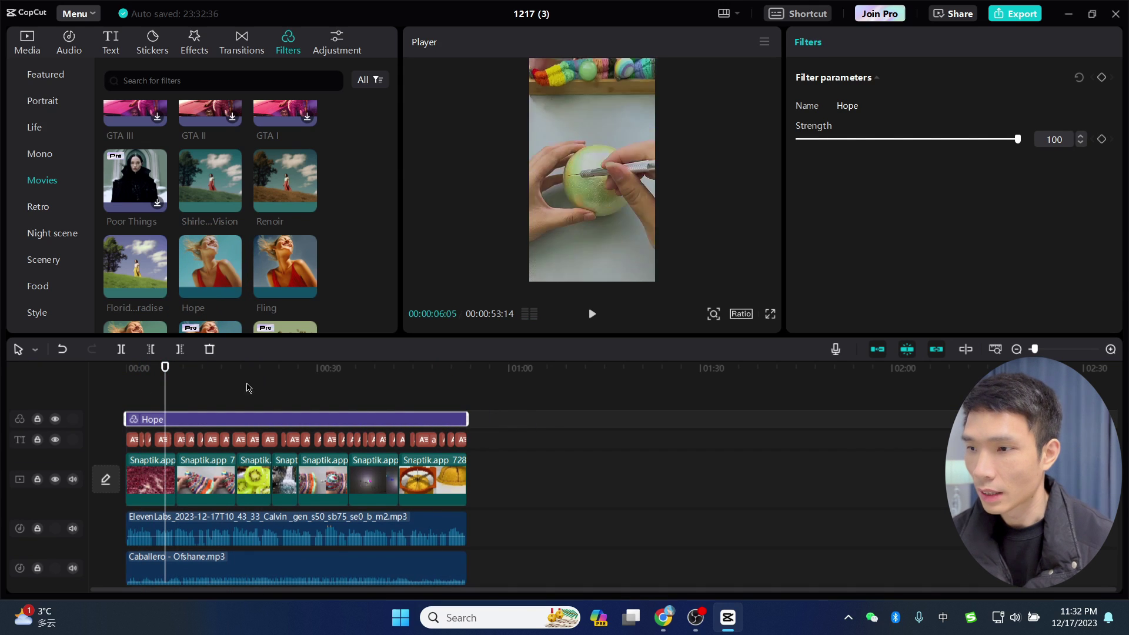
Preview the filtered video full screen from 00:00:06:05.
{"action": "left_click", "coordinate": [770, 317]}
{"action": "key", "text": "space"}
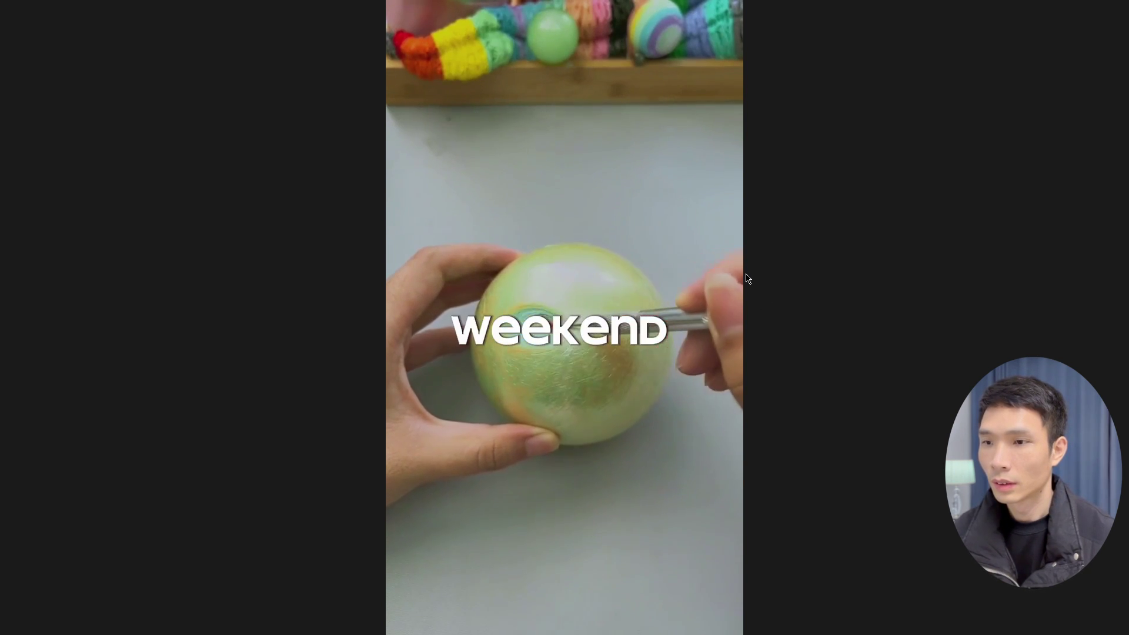
{"action": "key", "text": "Escape"}
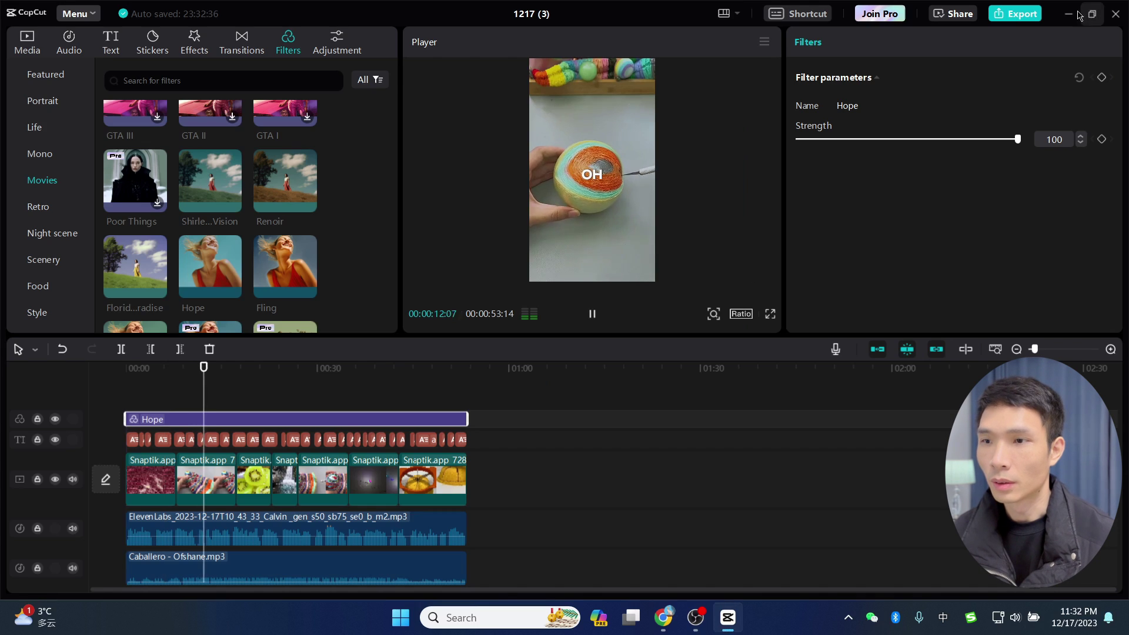
Export the video 1217 (3) as a 1080P, H.264 mp4 at 30fps with the recommended bit rate, and dismiss the sharing options.
{"action": "left_click", "coordinate": [1028, 19]}
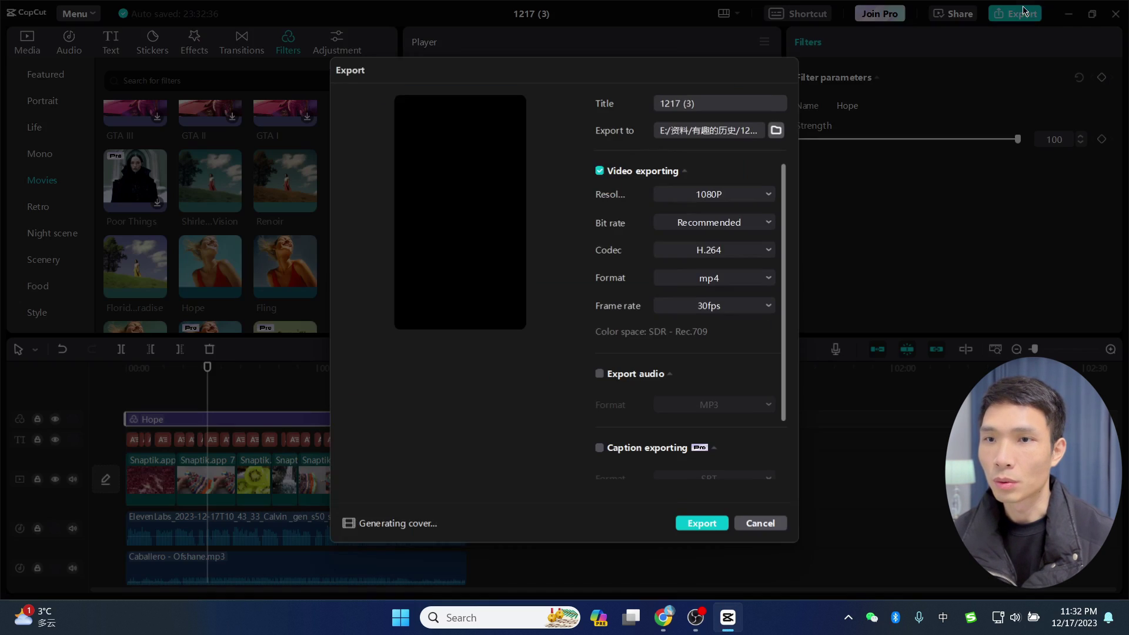
{"action": "left_click", "coordinate": [782, 131]}
{"action": "left_click", "coordinate": [590, 98]}
{"action": "key", "text": "Return"}
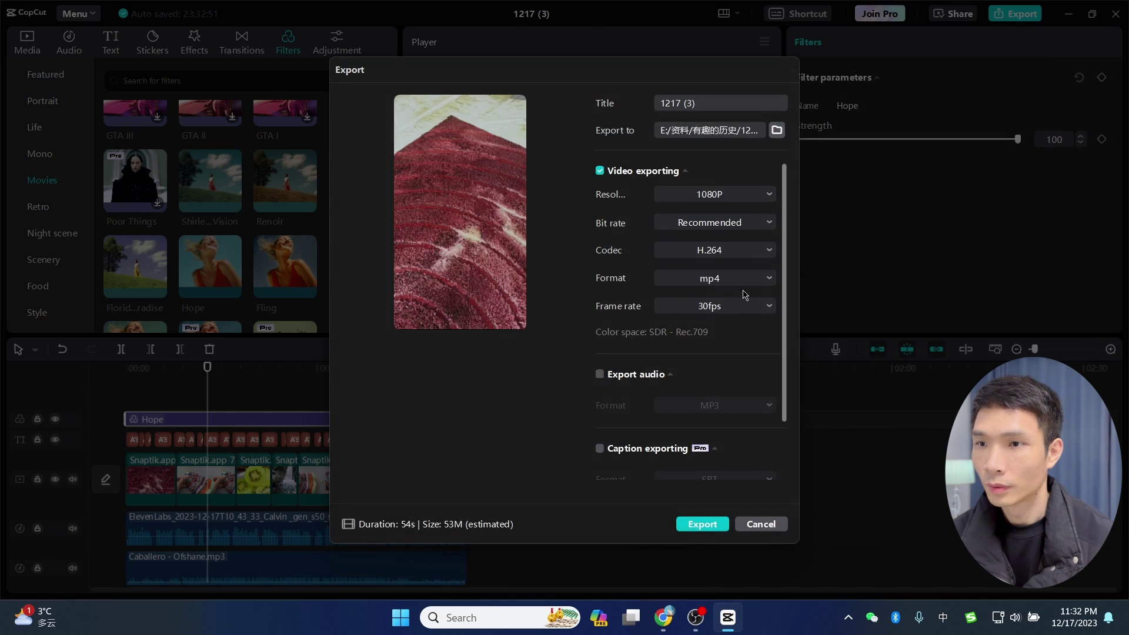
{"action": "left_click", "coordinate": [701, 522]}
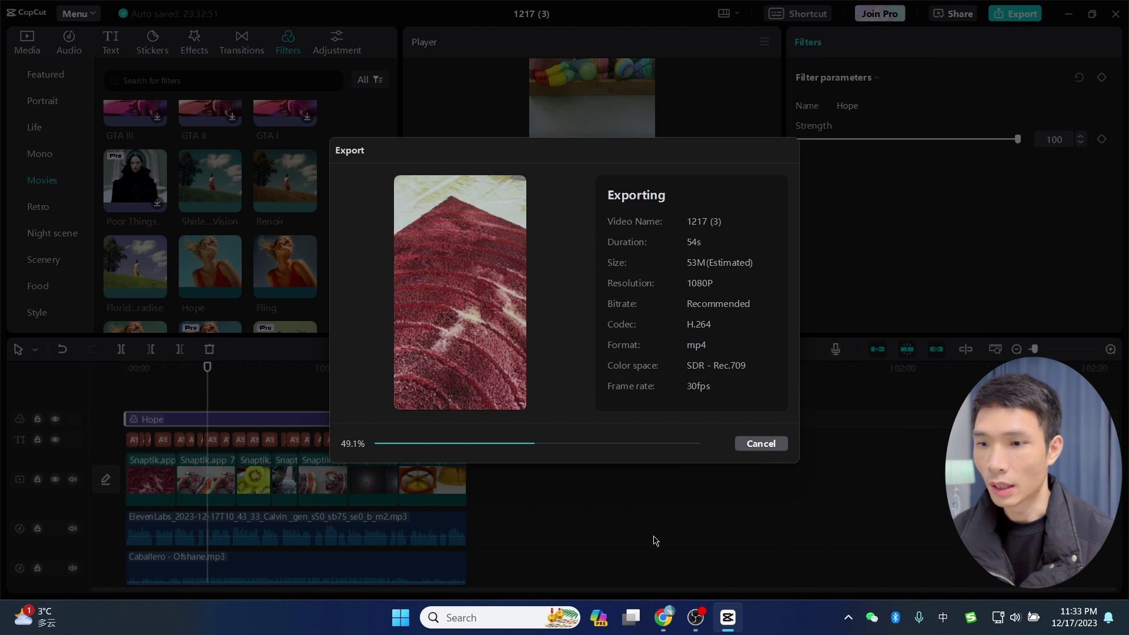
{"action": "left_click", "coordinate": [662, 621]}
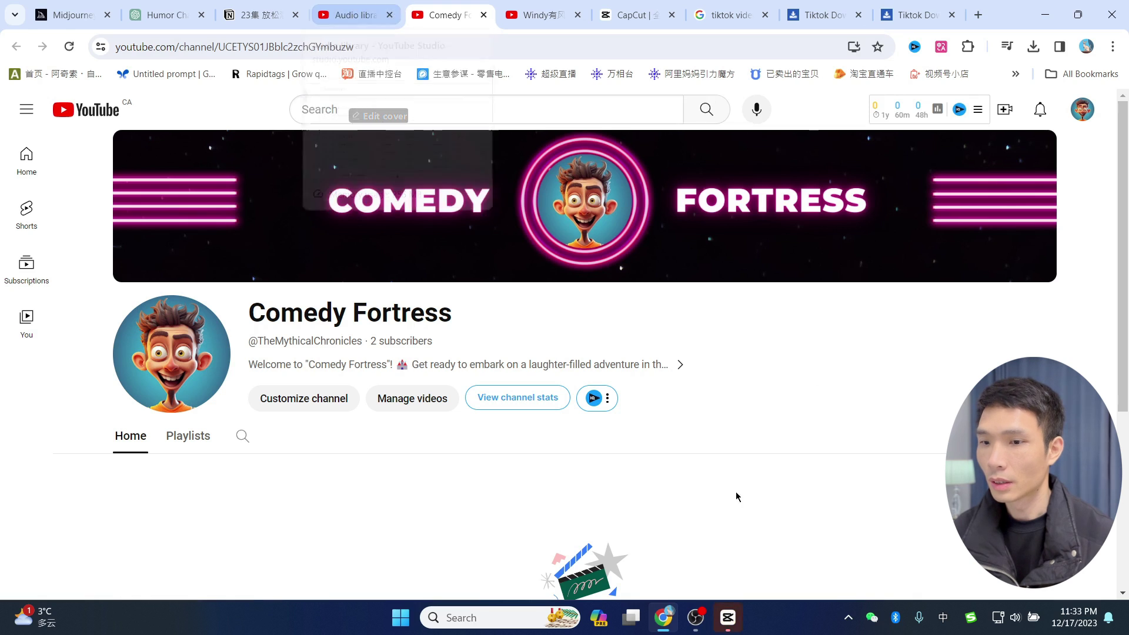
{"action": "left_click", "coordinate": [726, 628]}
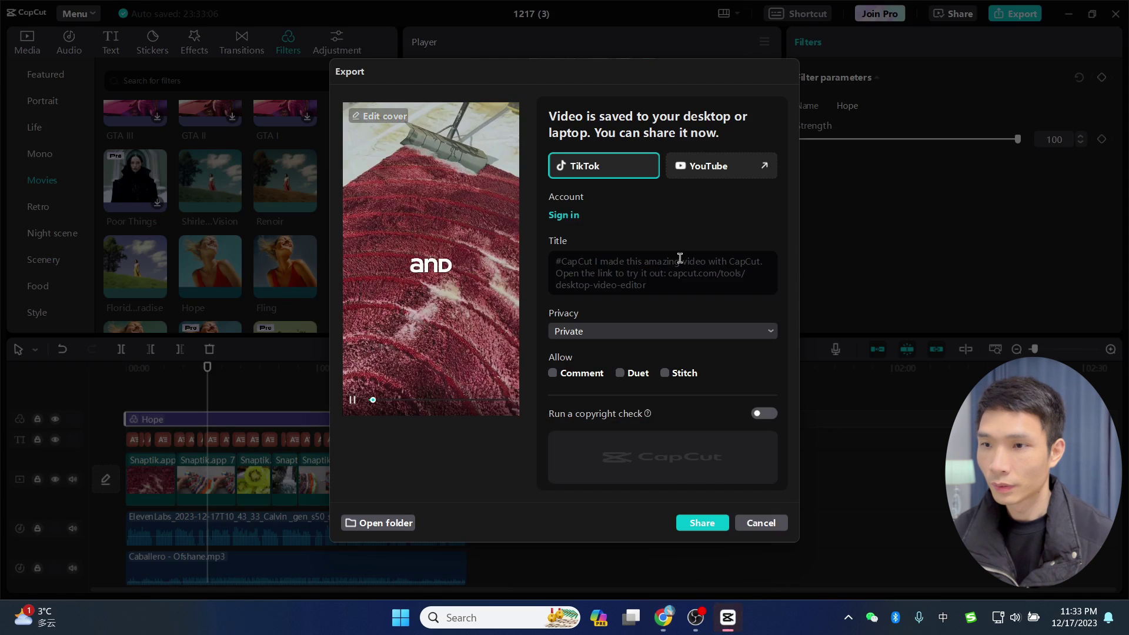
{"action": "left_click", "coordinate": [761, 523]}
Switch to YouTube Studio in Chrome and upload 1217 (3).mp4 to the Comedy Fortress channel's content.
{"action": "key", "text": "alt+Tab"}
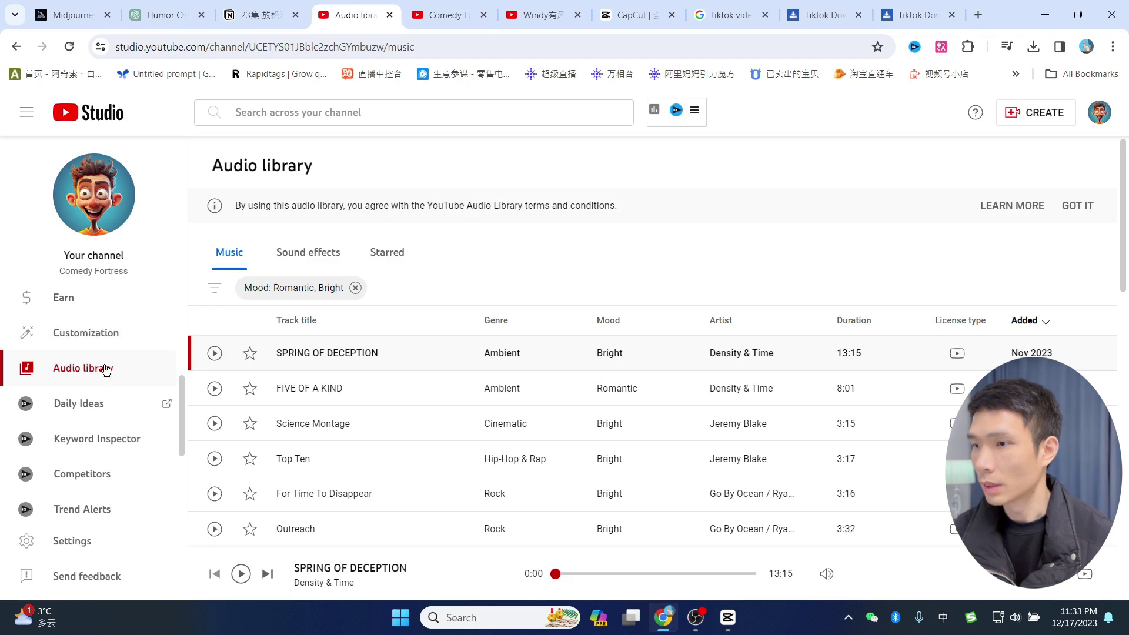
{"action": "scroll", "coordinate": [103, 357], "scroll_direction": "up", "scroll_amount": 3}
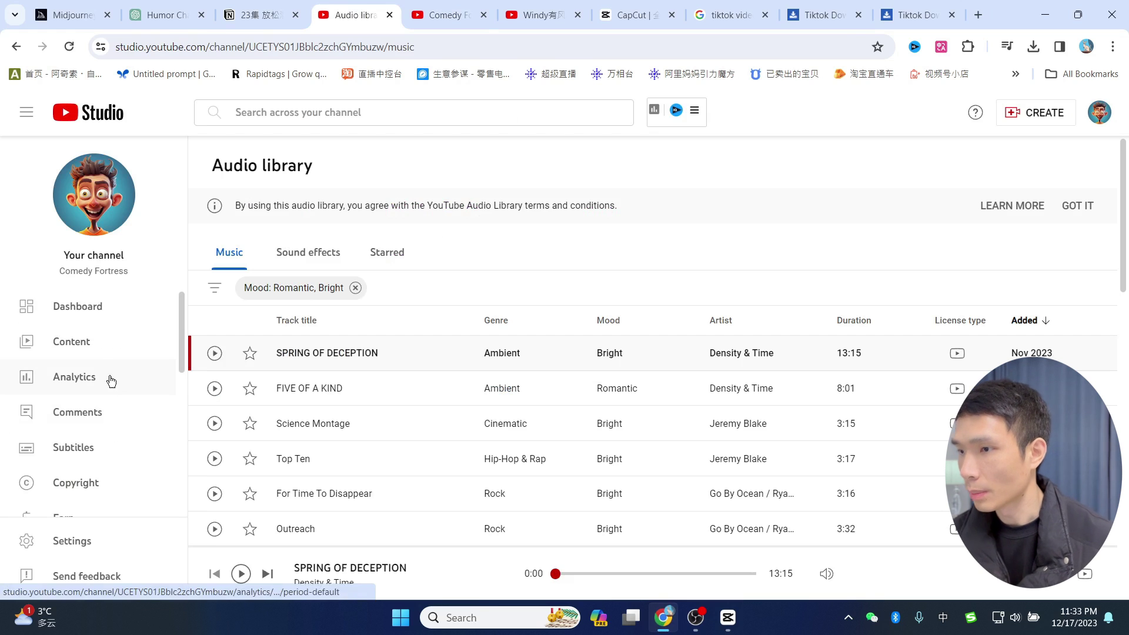
{"action": "left_click", "coordinate": [76, 345]}
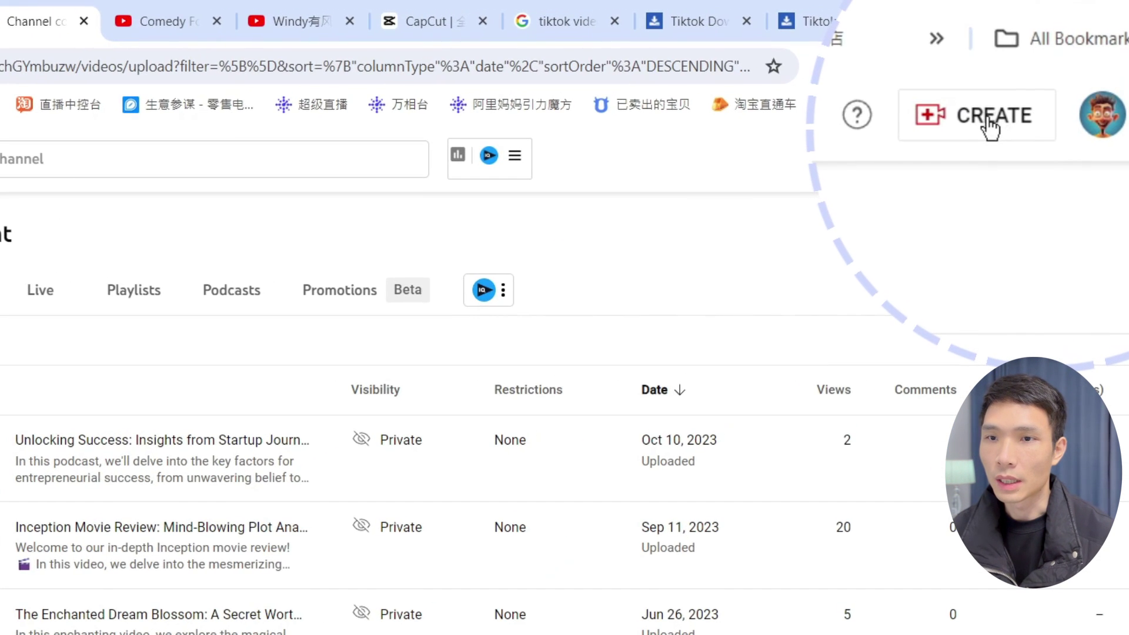
{"action": "left_click", "coordinate": [993, 127]}
{"action": "left_click", "coordinate": [959, 179]}
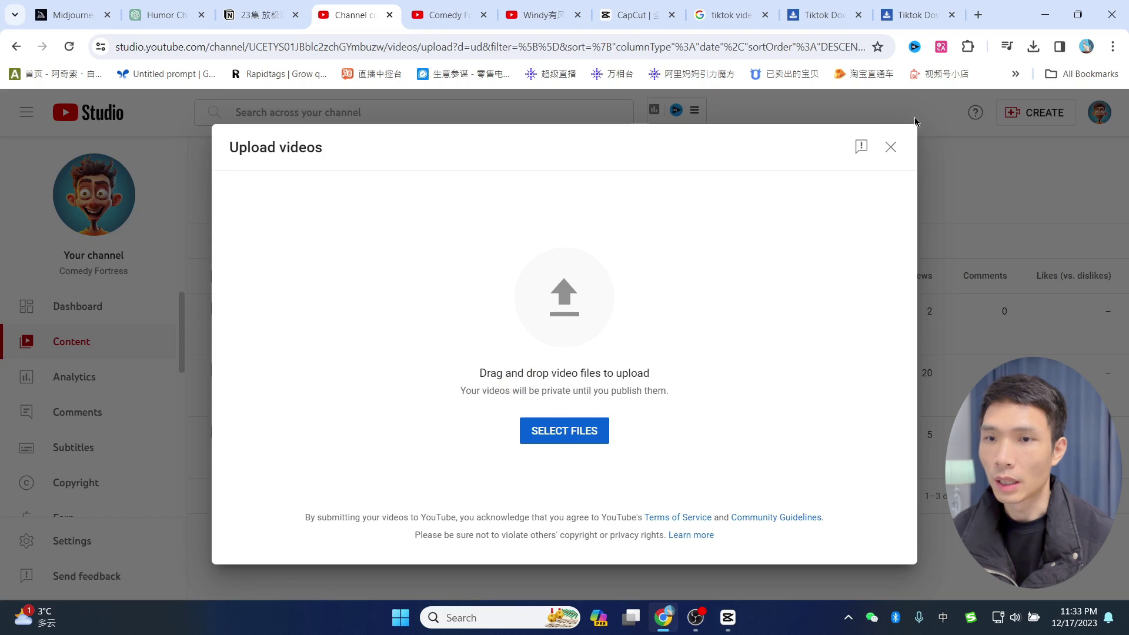
{"action": "left_click", "coordinate": [598, 431]}
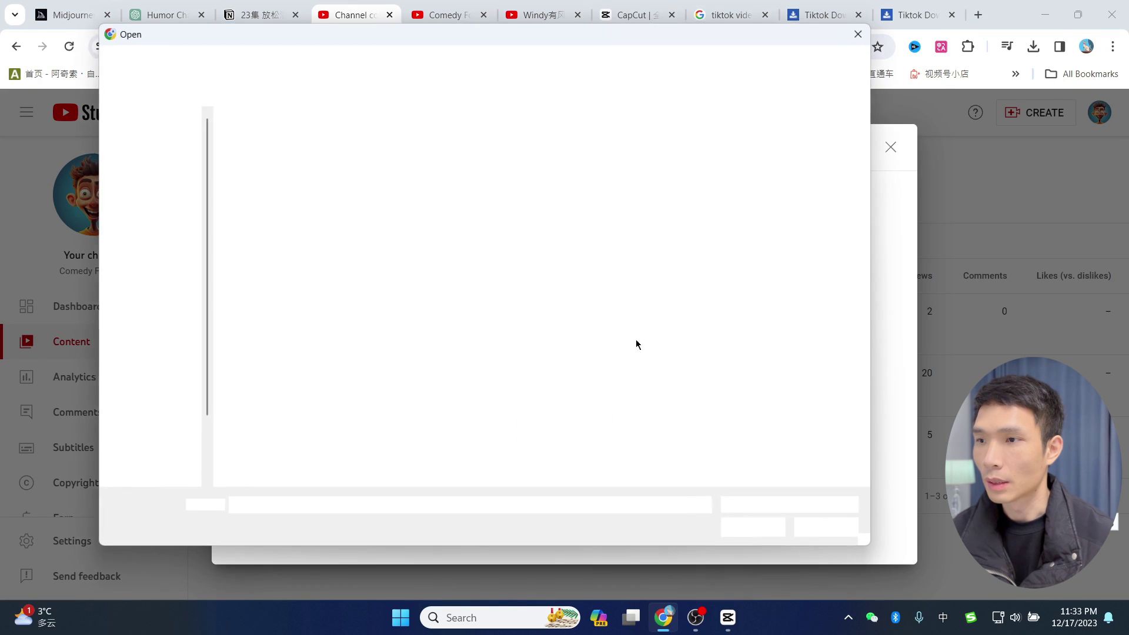
{"action": "key", "text": "Escape"}
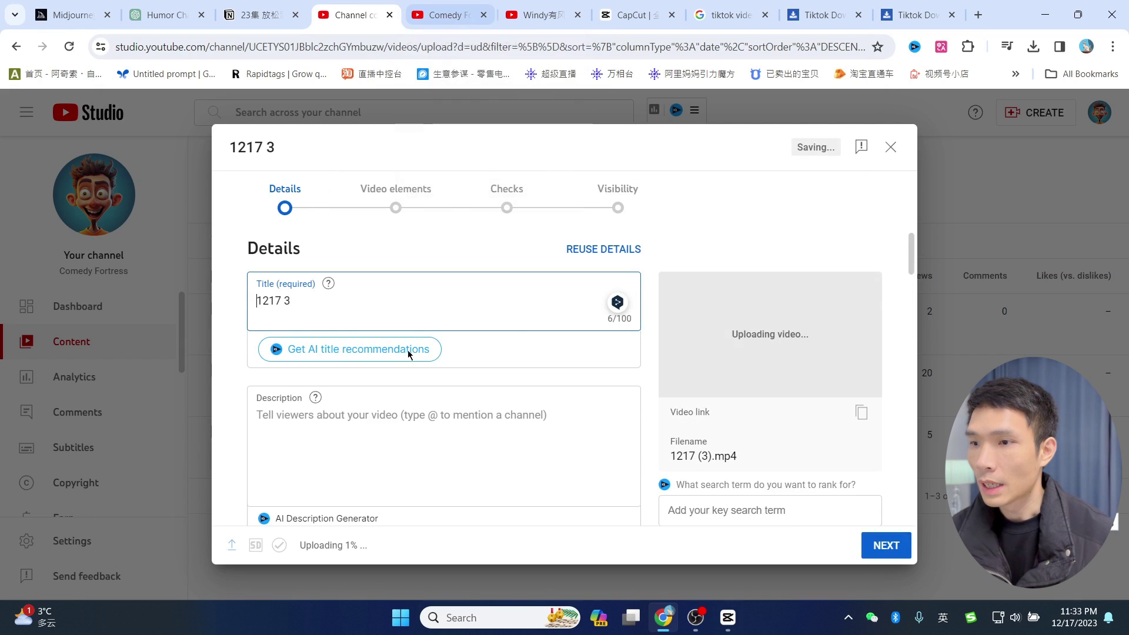
In the ChatGPT humor channel conversation, send the prompt "请根据以上内容，帮我写一个简单的youtube短片标题，需要勾起人们观看的欲望。".
{"action": "key", "text": "ctrl+2"}
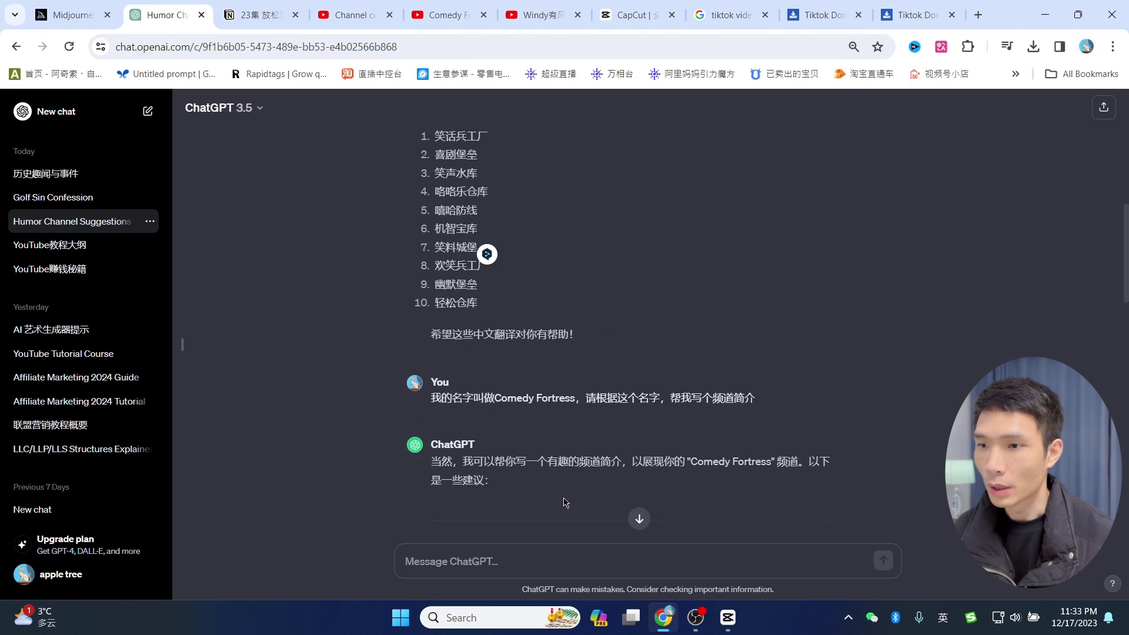
{"action": "scroll", "coordinate": [567, 482], "scroll_direction": "down", "scroll_amount": 10}
{"action": "scroll", "coordinate": [571, 540], "scroll_direction": "down", "scroll_amount": 10}
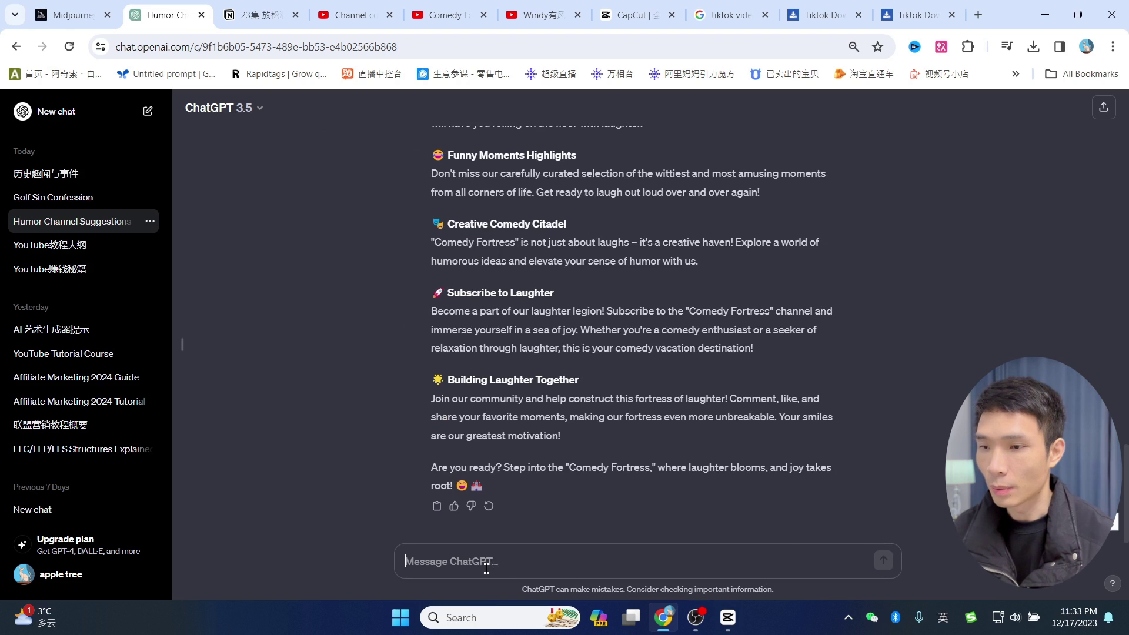
{"action": "type", "text": "请根据以下内容，帮我写一个简单的youtube短片标题，需要勾起人们观看的欲望。"}
{"action": "left_click_drag", "start_coordinate": [459, 560], "coordinate": [451, 553]}
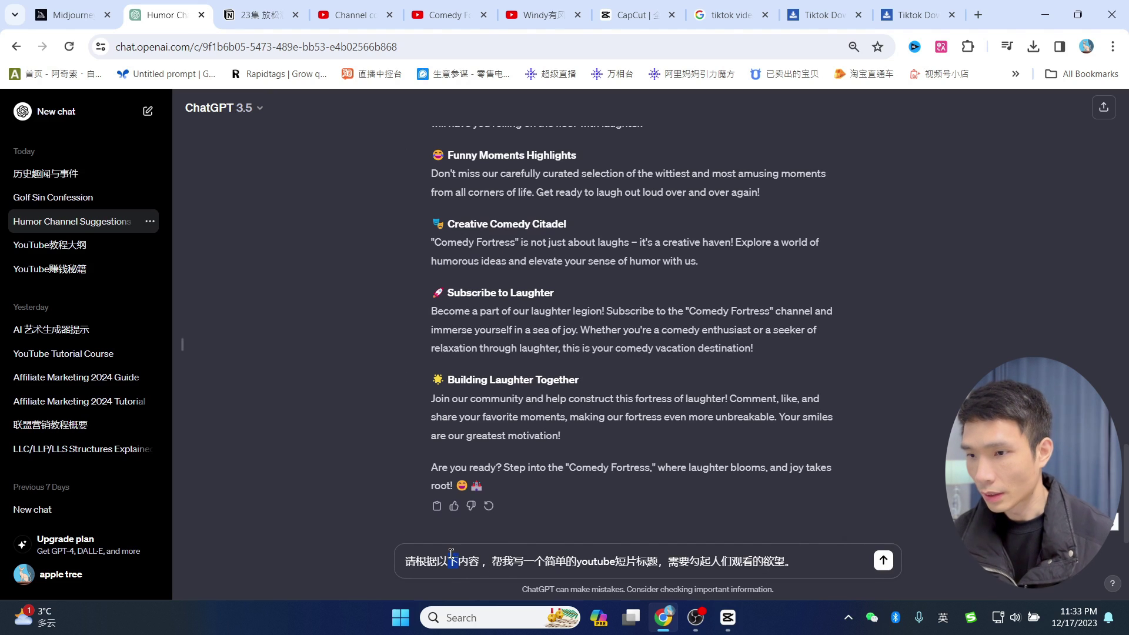
{"action": "key", "text": "shift"}
{"action": "type", "text": "上"}
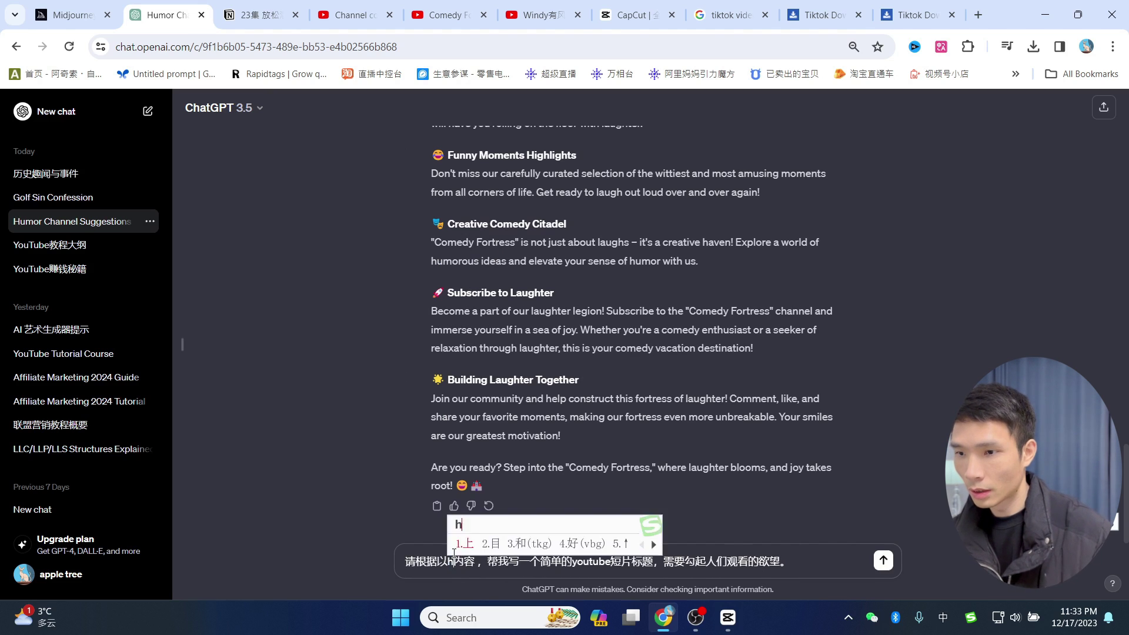
{"action": "left_click", "coordinate": [882, 560]}
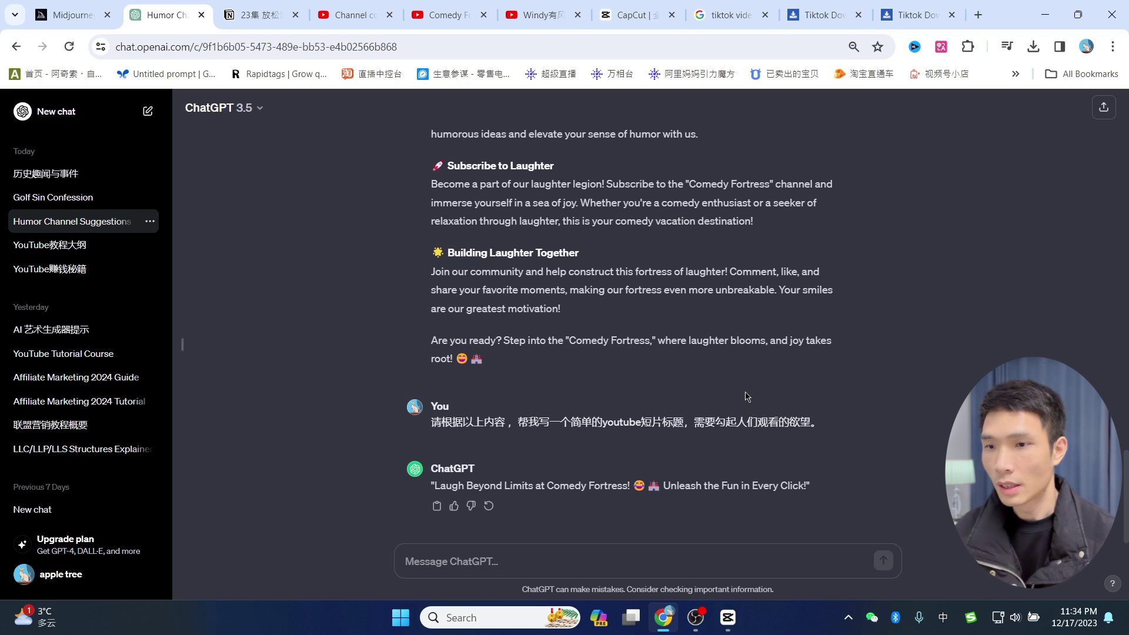
Copy ChatGPT's title into the upload's title field: "Laugh Beyond Limits at Comedy Fortress! 😂🏰 Unleash the Fun in Every Click!", ending it with #short.
{"action": "left_click_drag", "start_coordinate": [814, 486], "coordinate": [438, 486]}
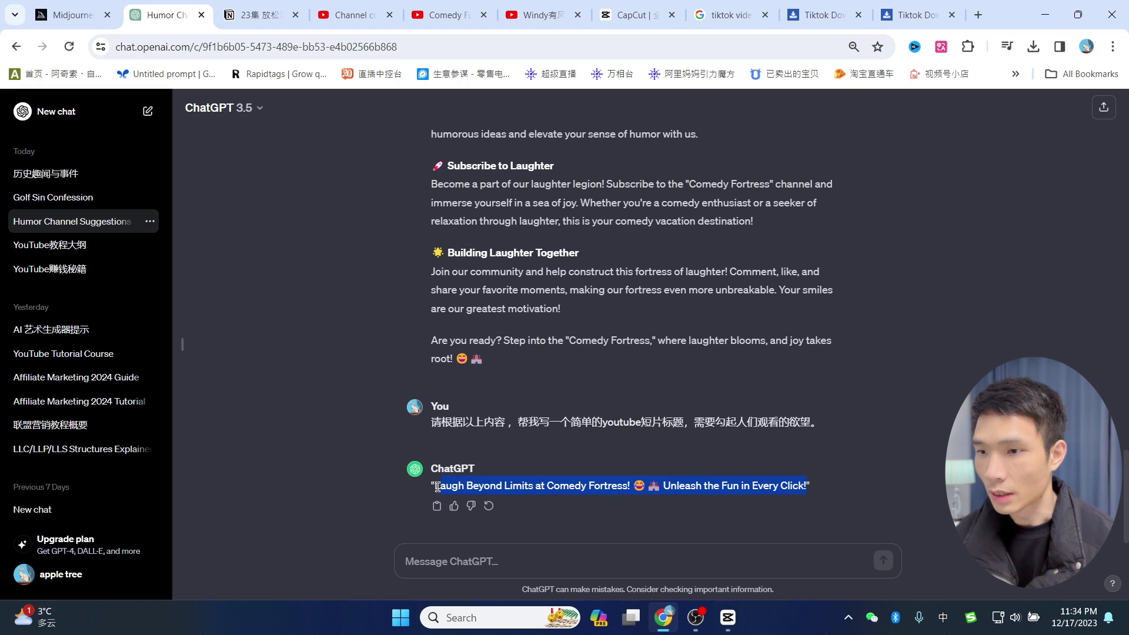
{"action": "left_click", "coordinate": [436, 506]}
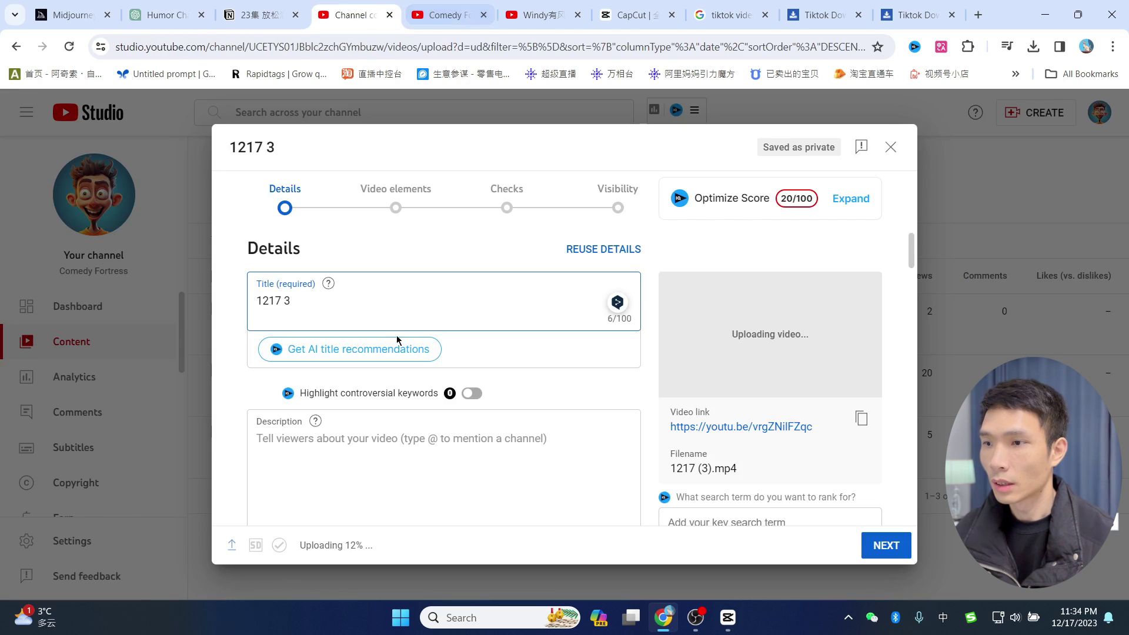
{"action": "key", "text": "ctrl+a"}
{"action": "key", "text": "ctrl+v"}
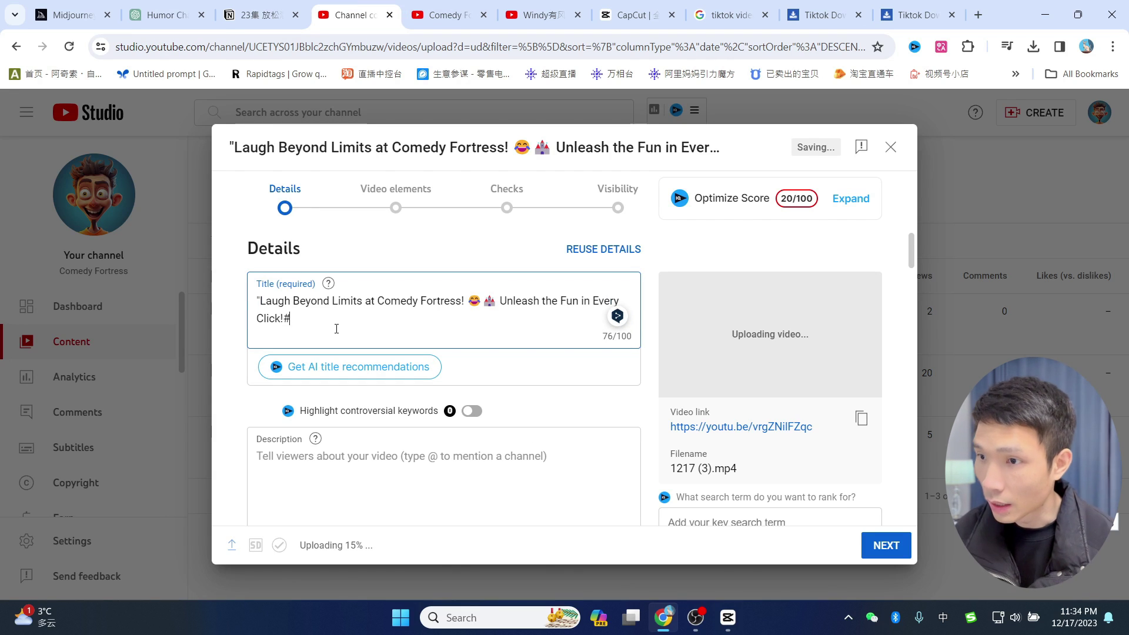
{"action": "type", "text": "short"}
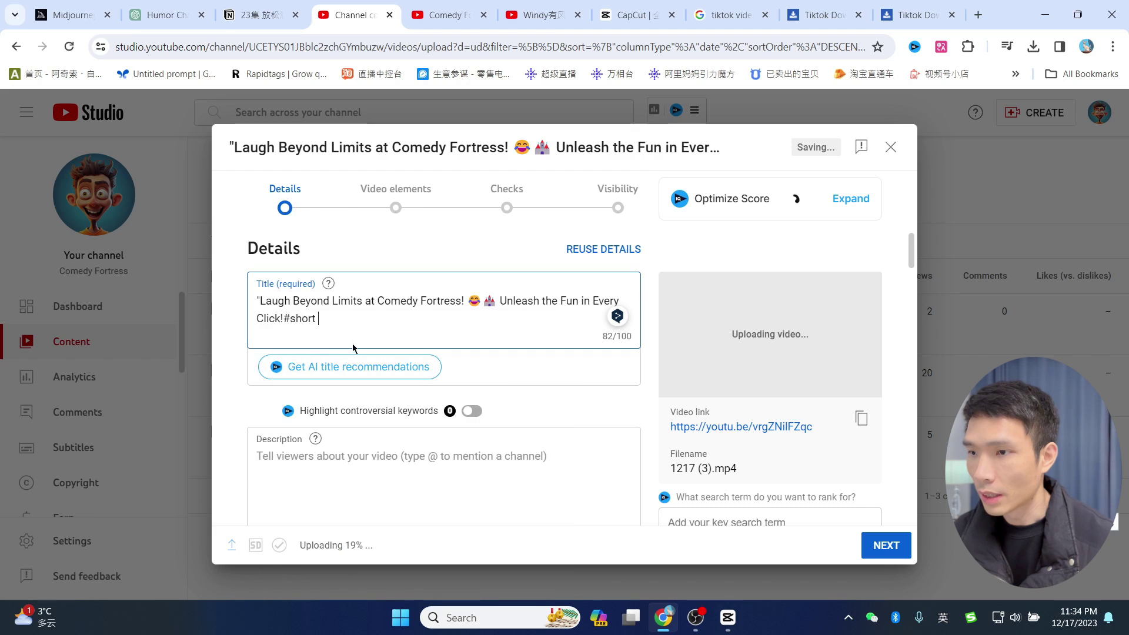
Declare the video as not made for kids and continue to the video elements stage.
{"action": "scroll", "coordinate": [415, 338], "scroll_direction": "down", "scroll_amount": 1}
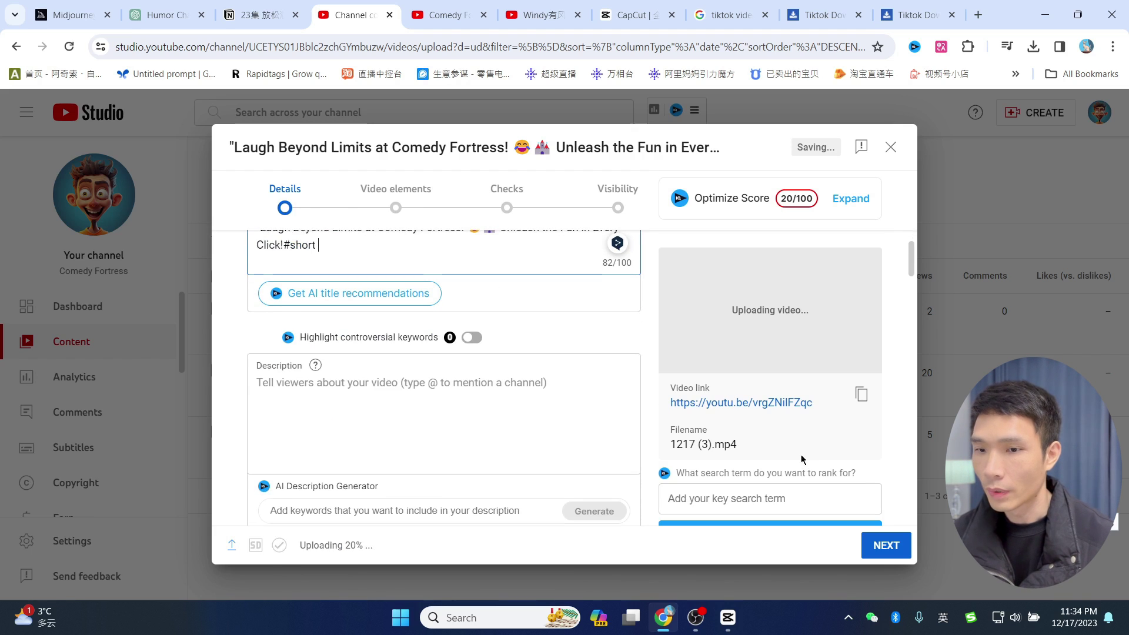
{"action": "left_click", "coordinate": [895, 550]}
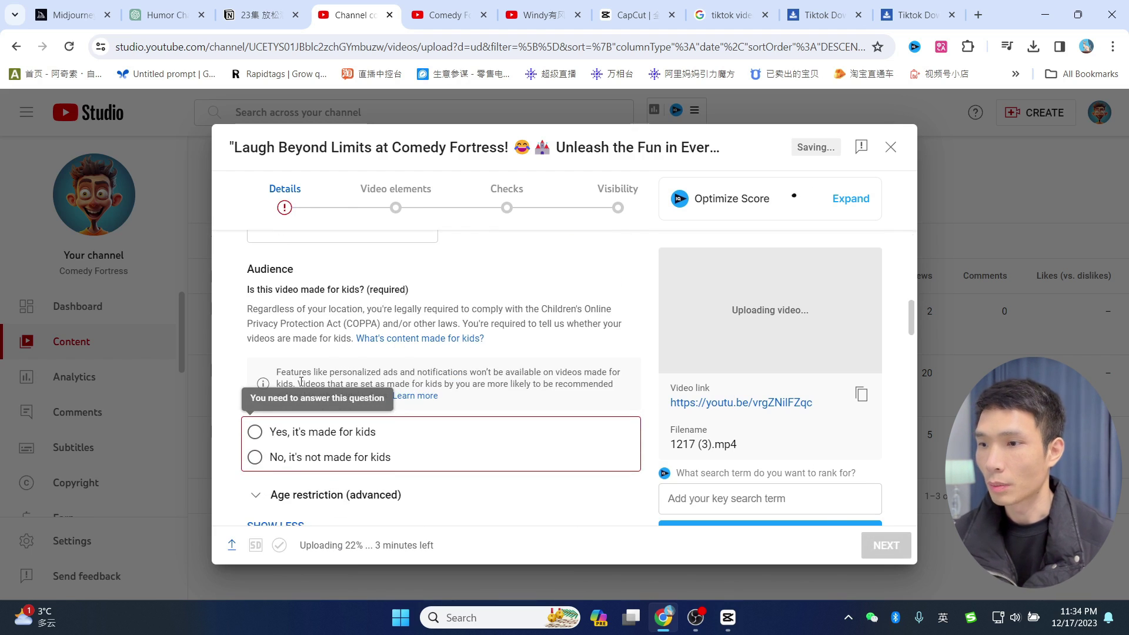
{"action": "left_click", "coordinate": [266, 459]}
{"action": "left_click", "coordinate": [885, 545]}
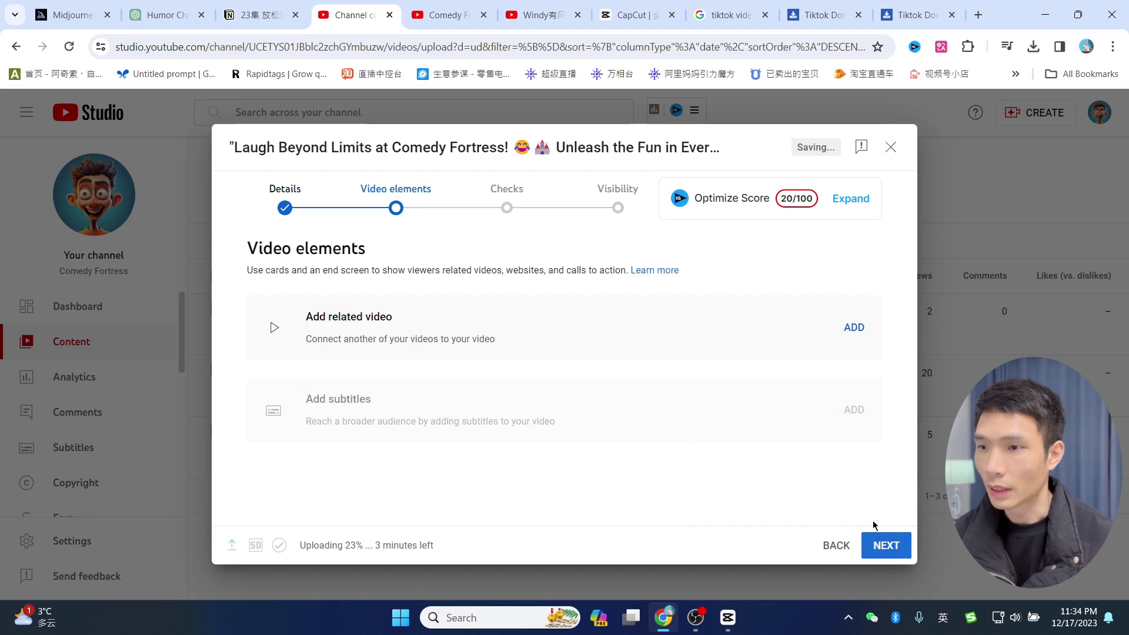
Proceed without adding video elements, pass the checks stage, choose the video's visibility and submit the upload.
{"action": "left_click", "coordinate": [885, 545]}
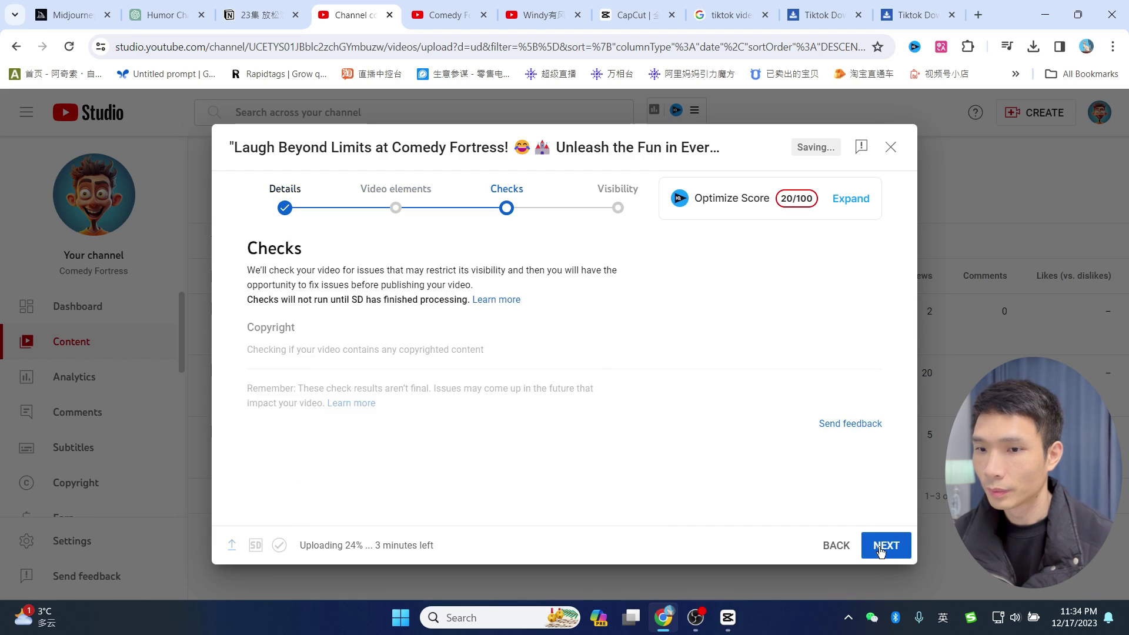
{"action": "left_click", "coordinate": [884, 545]}
{"action": "left_click", "coordinate": [295, 435]}
{"action": "left_click", "coordinate": [885, 545]}
{"action": "left_click", "coordinate": [718, 440]}
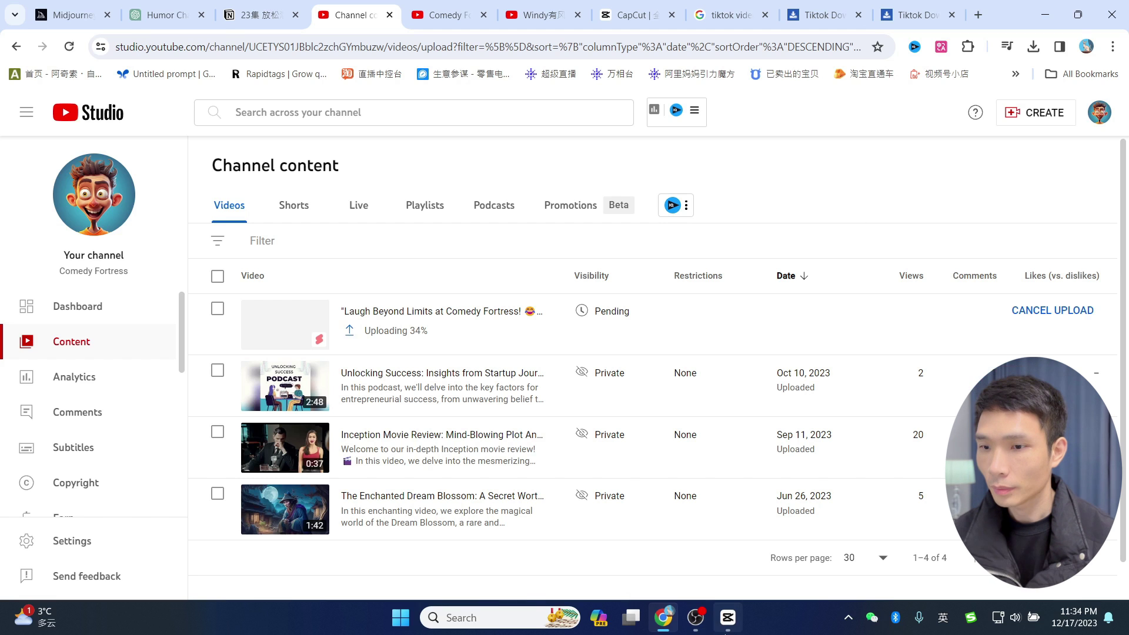
Switch to CapCut, mute the computer's sound and play the video full screen from 00:00:17:28.
{"action": "left_click", "coordinate": [727, 628]}
{"action": "left_click", "coordinate": [769, 315]}
{"action": "key", "text": "Escape"}
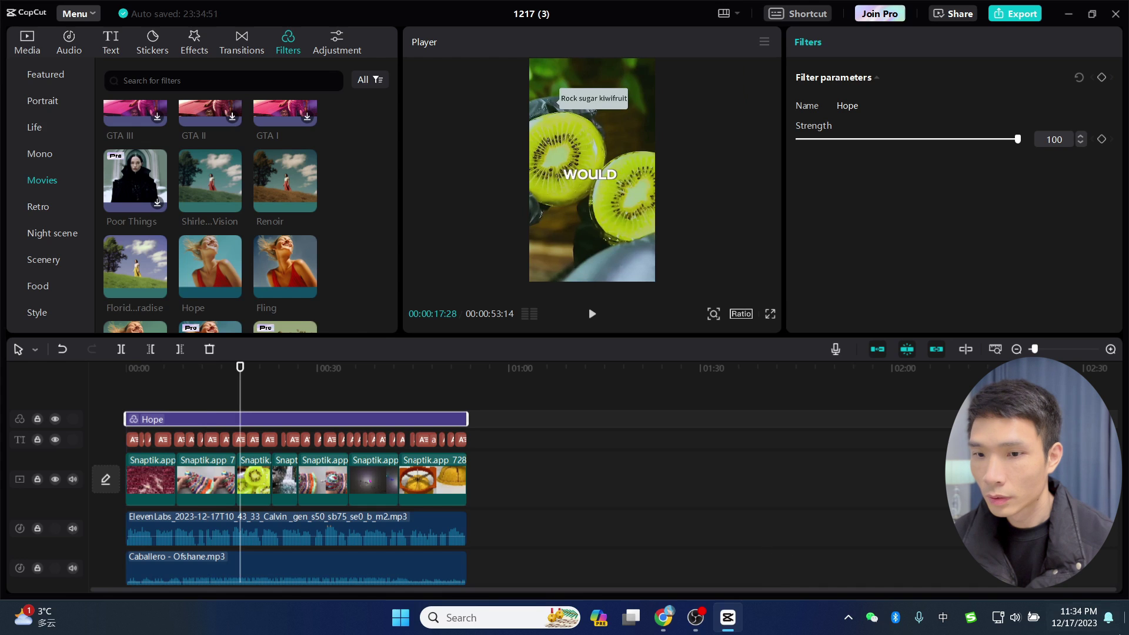
{"action": "left_click", "coordinate": [1007, 617]}
{"action": "left_click", "coordinate": [878, 532]}
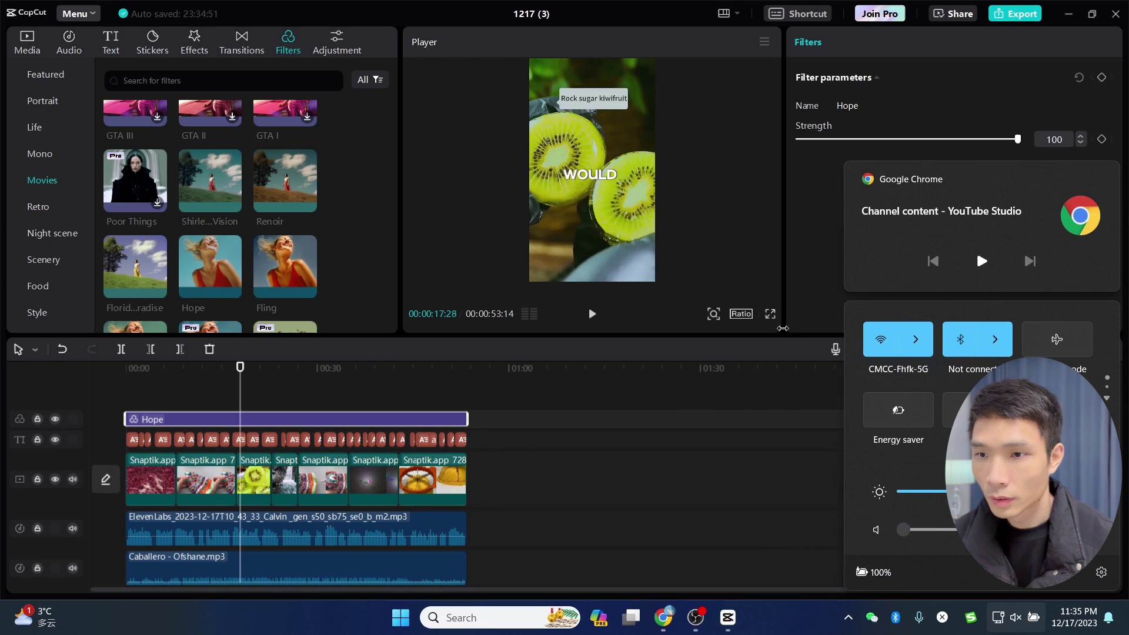
{"action": "left_click", "coordinate": [770, 315]}
{"action": "key", "text": "space"}
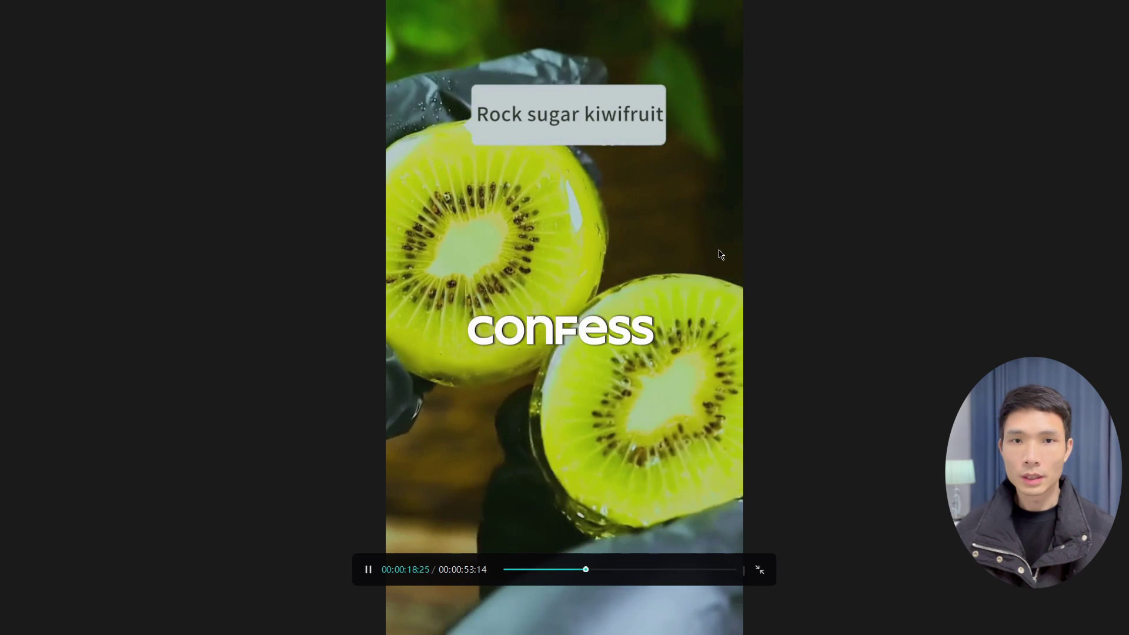